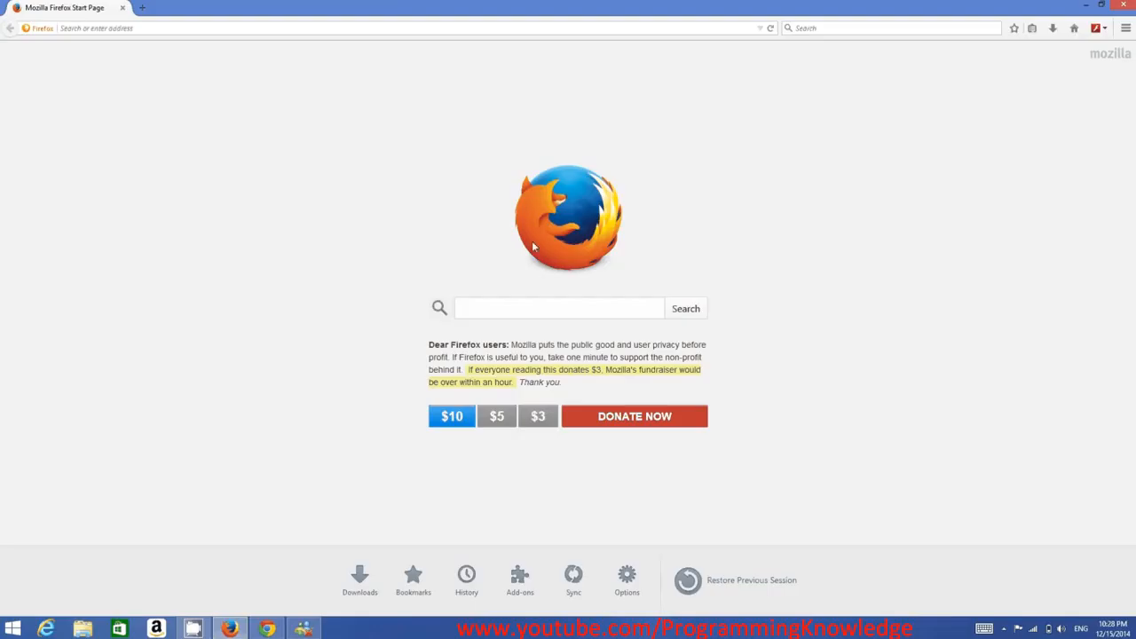
Search the web for eclipse ide from the browser start page
left_click(498, 307)
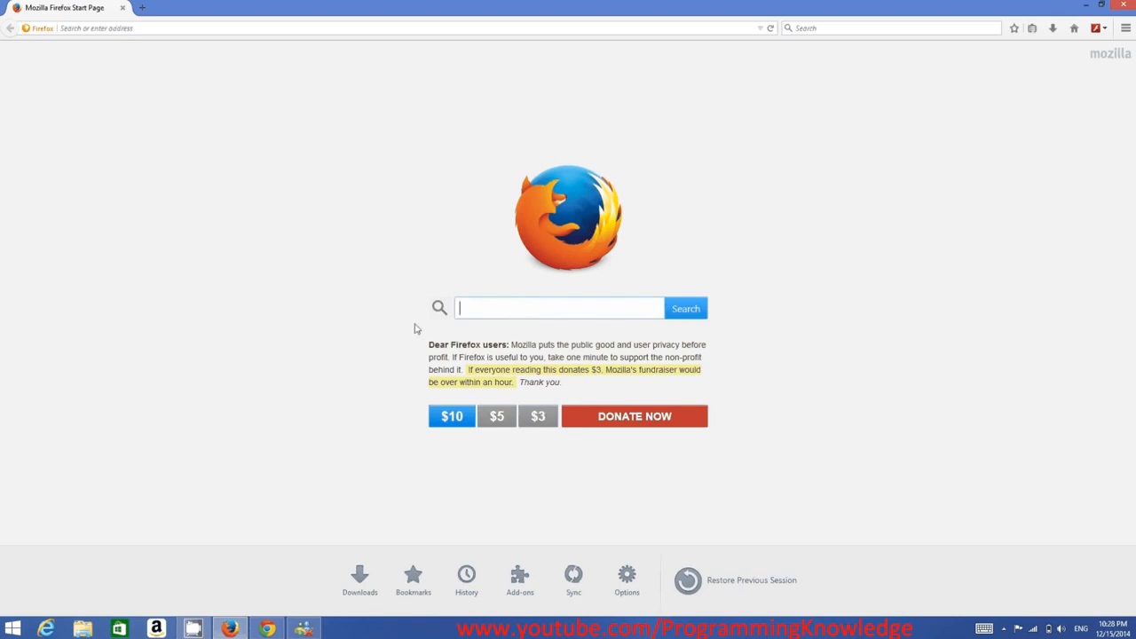
type("ec")
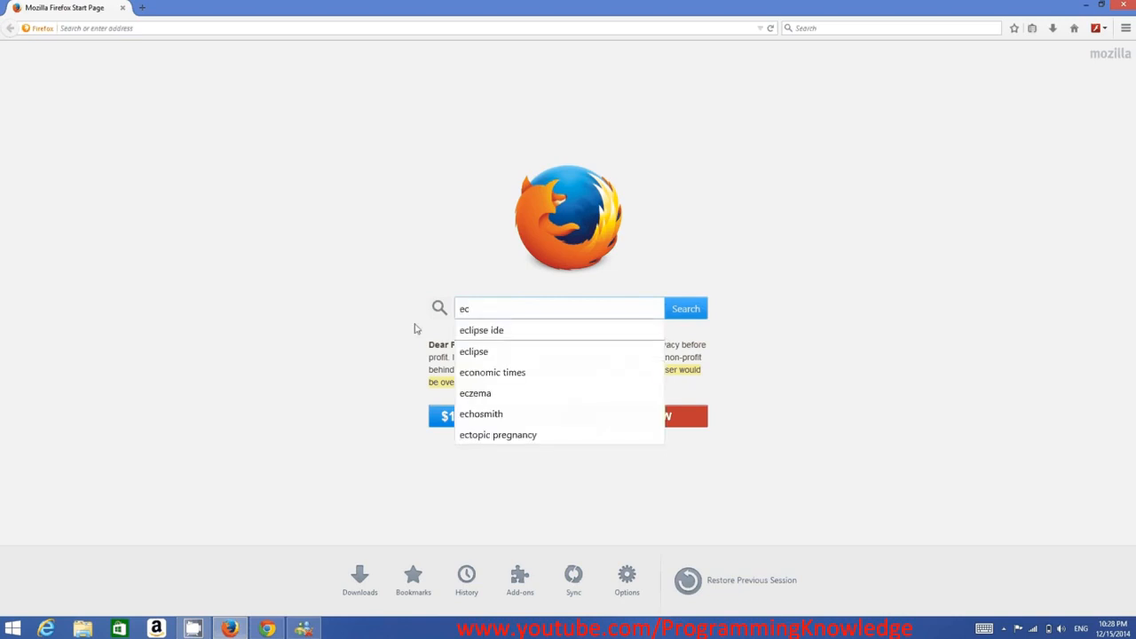
key("Down")
key("Return")
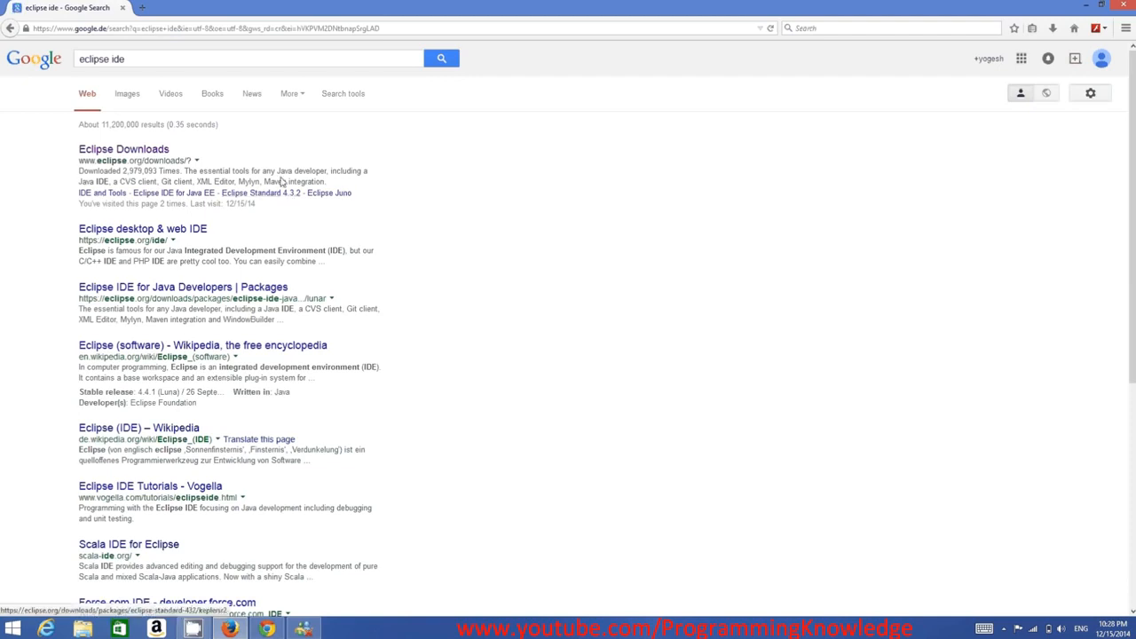
Open the Eclipse Downloads page from the search results
left_click(125, 152)
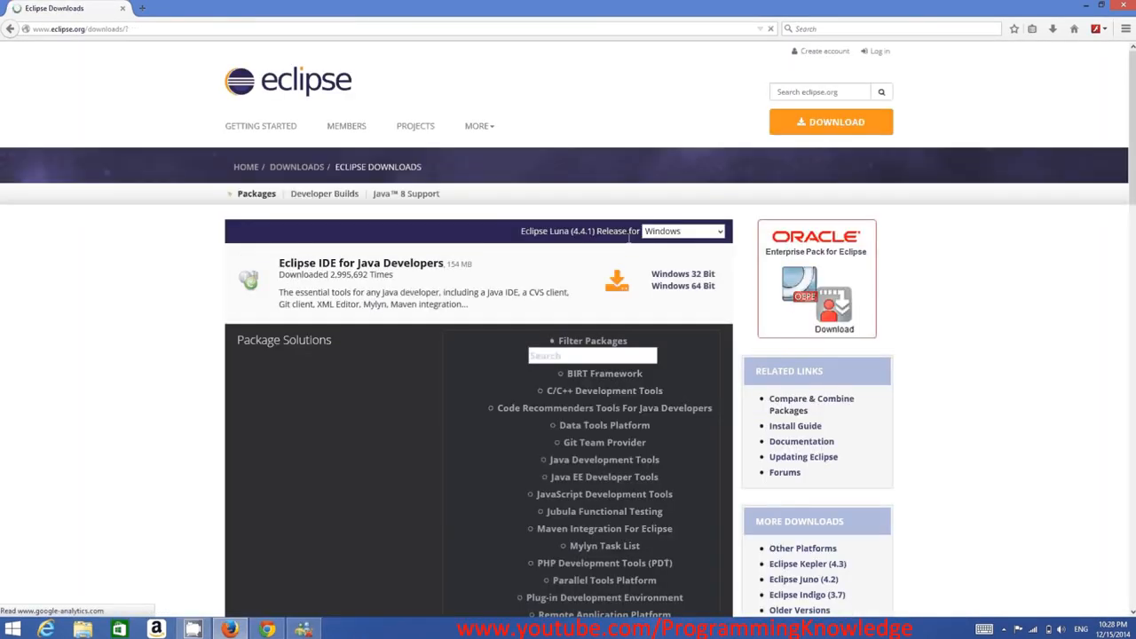
left_click(828, 122)
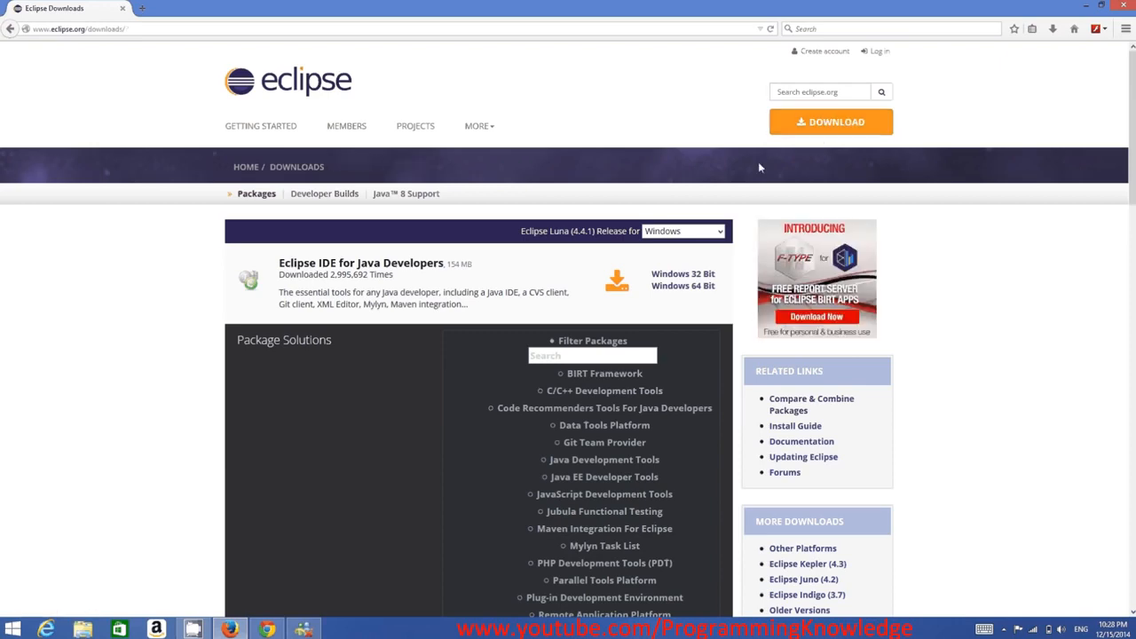
Browse the list of Eclipse packages offered on the downloads page
scroll(390, 267, "down", 5)
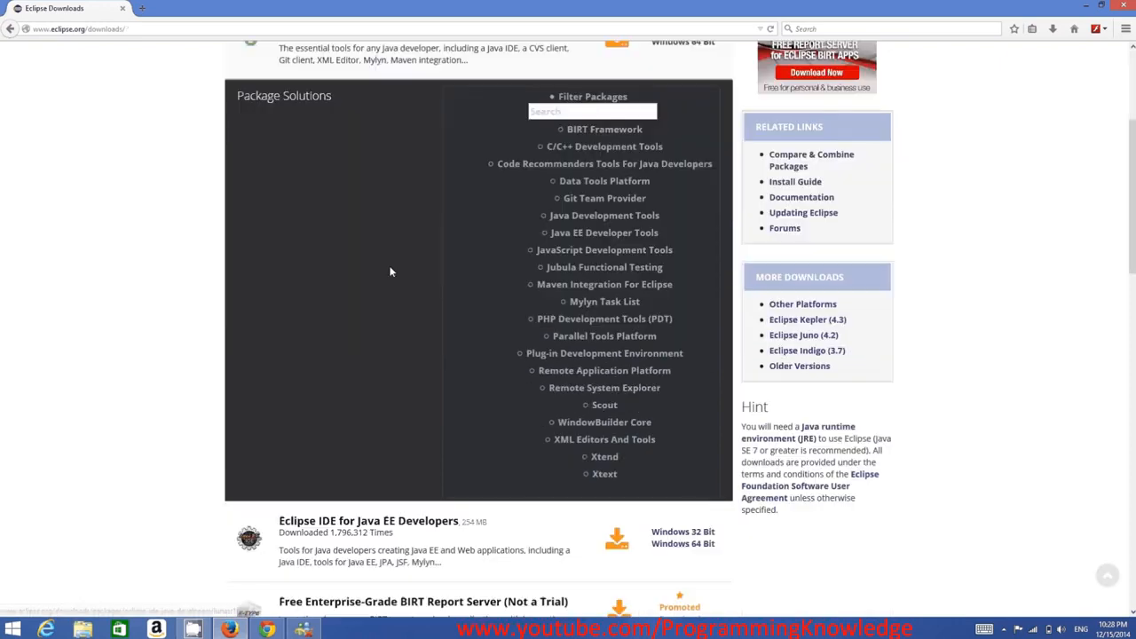
scroll(396, 297, "down", 1)
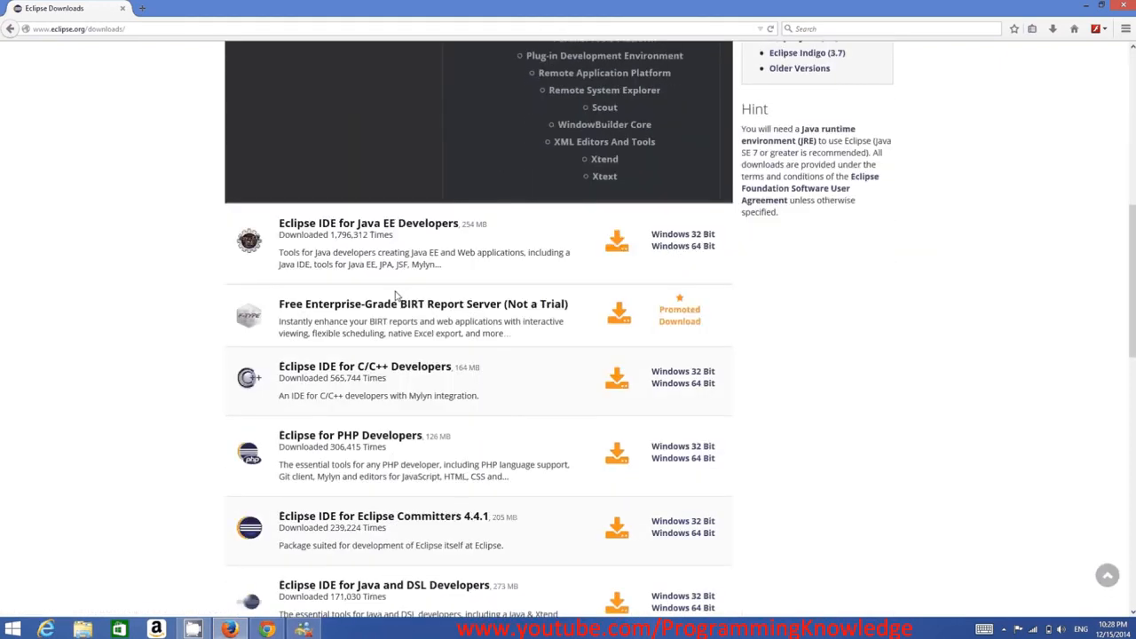
scroll(418, 258, "up", 2)
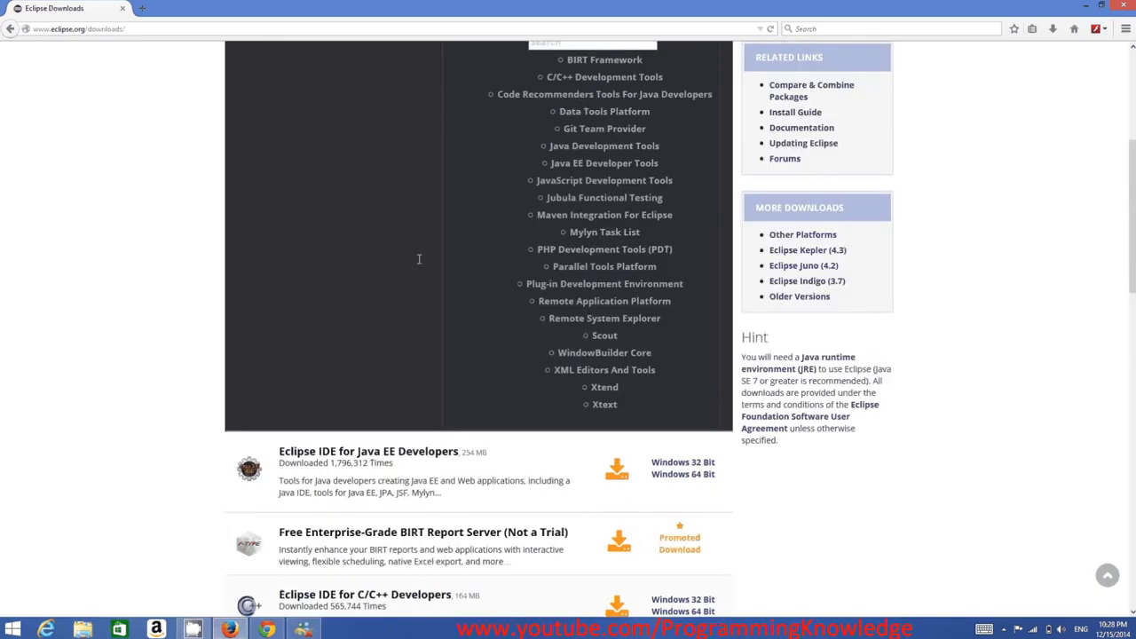
scroll(419, 258, "up", 2)
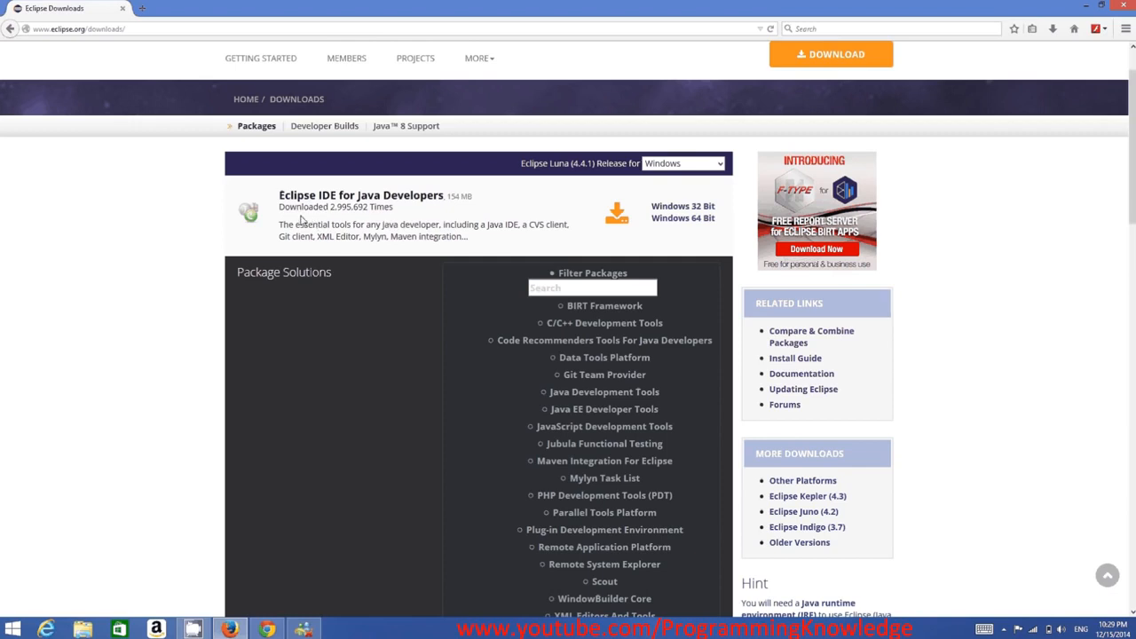
scroll(346, 259, "down", 1)
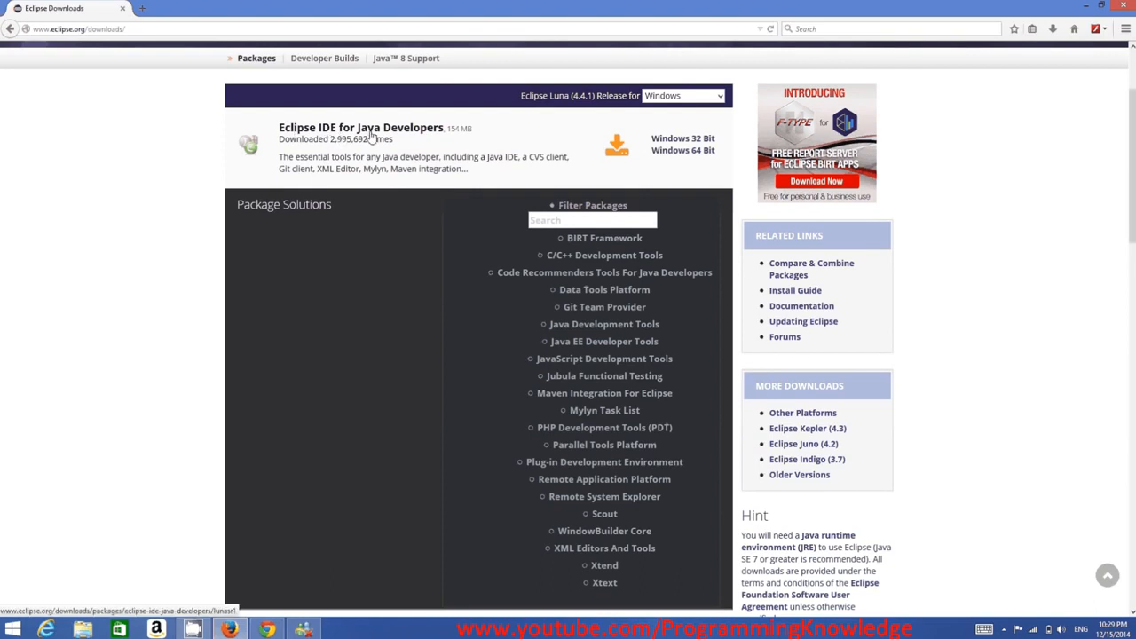
scroll(373, 249, "down", 5)
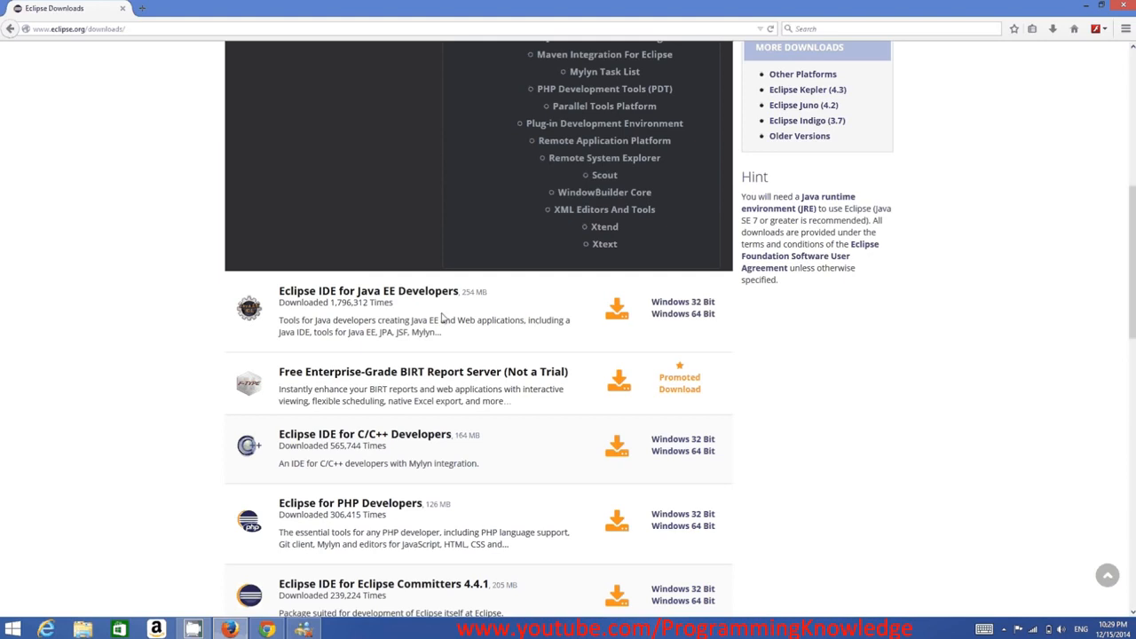
scroll(441, 318, "down", 2)
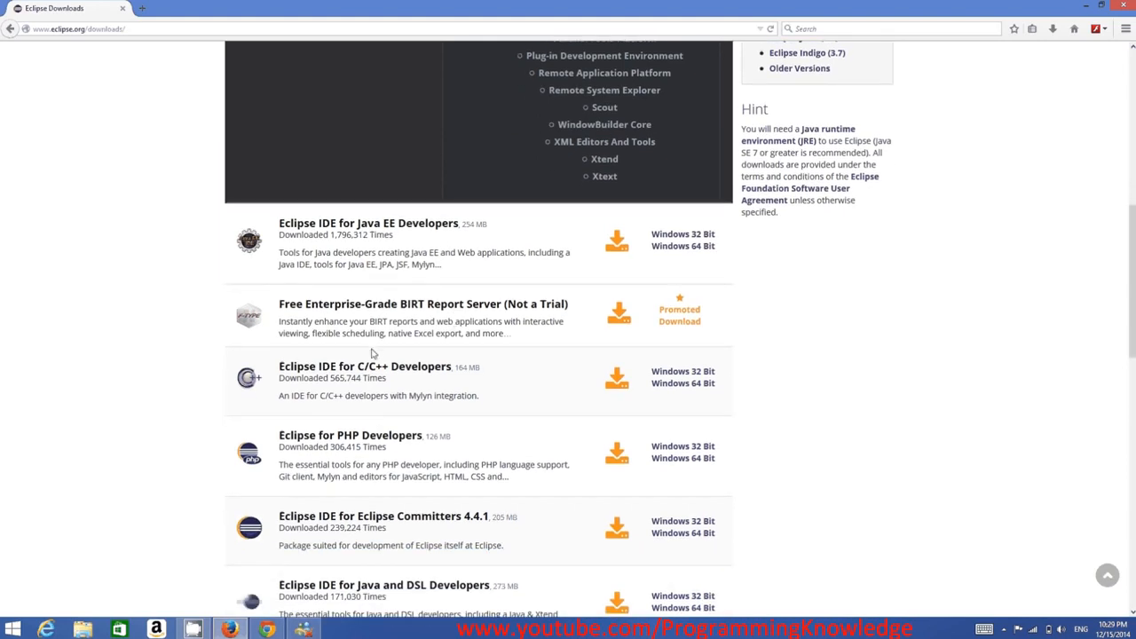
scroll(330, 380, "down", 2)
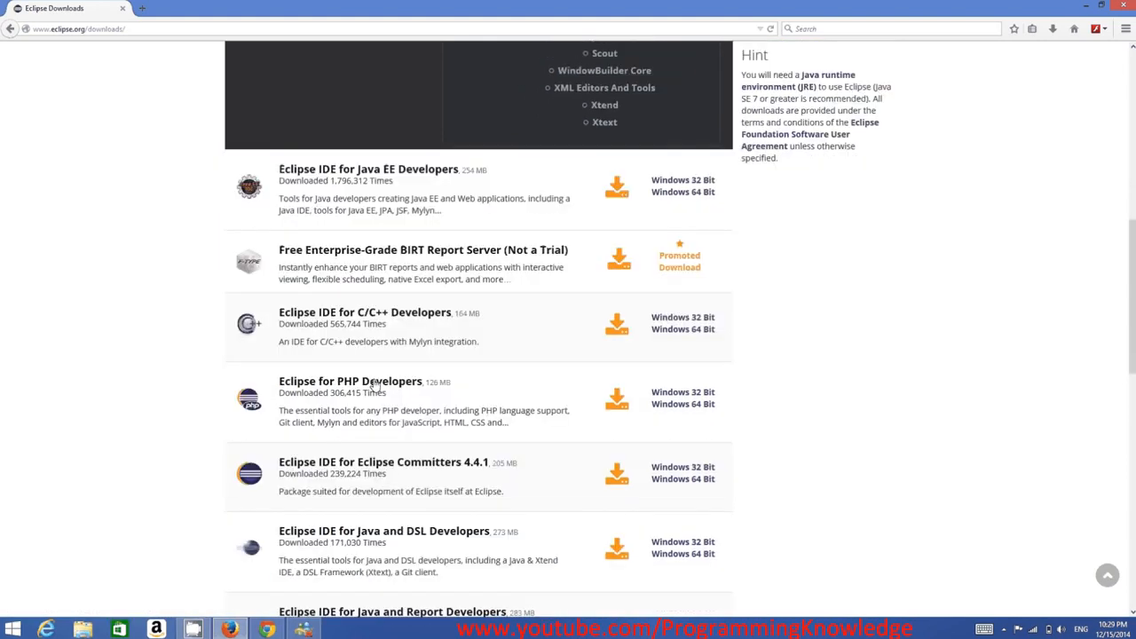
scroll(358, 380, "down", 4)
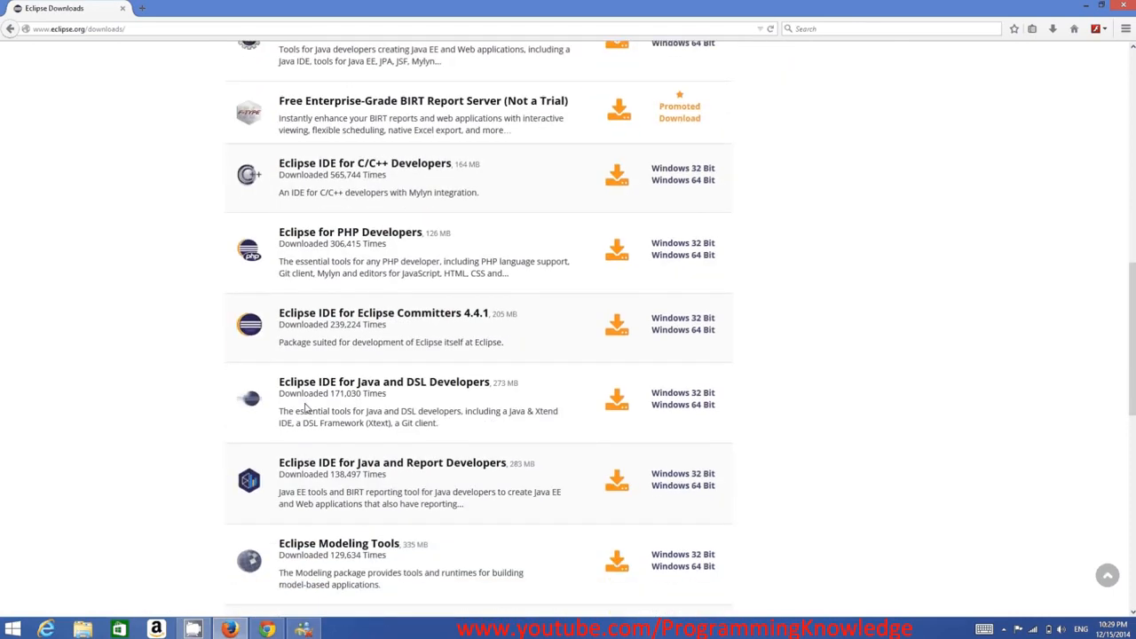
scroll(318, 400, "down", 6)
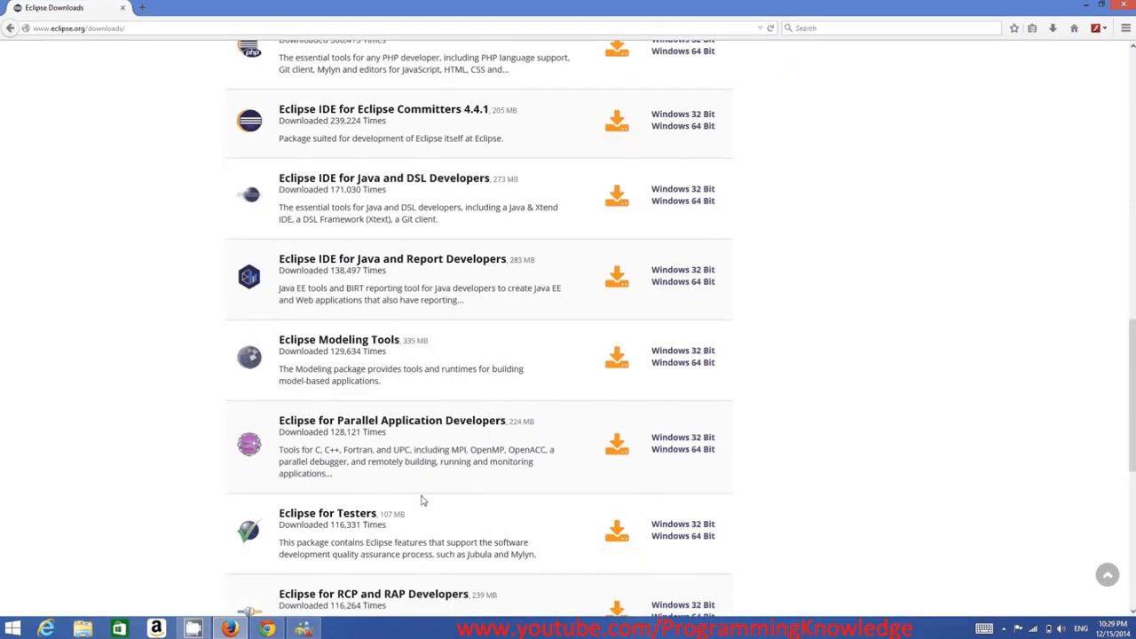
scroll(512, 502, "up", 20)
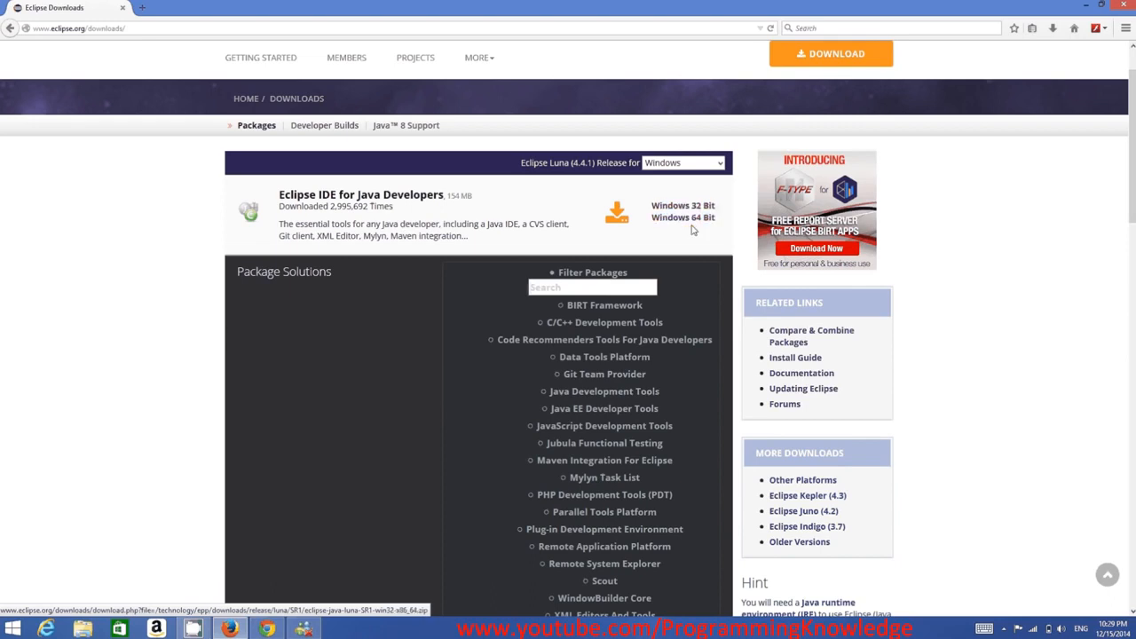
Check the computer's system type in the System control panel, then close it
mouse_move(1135, 0)
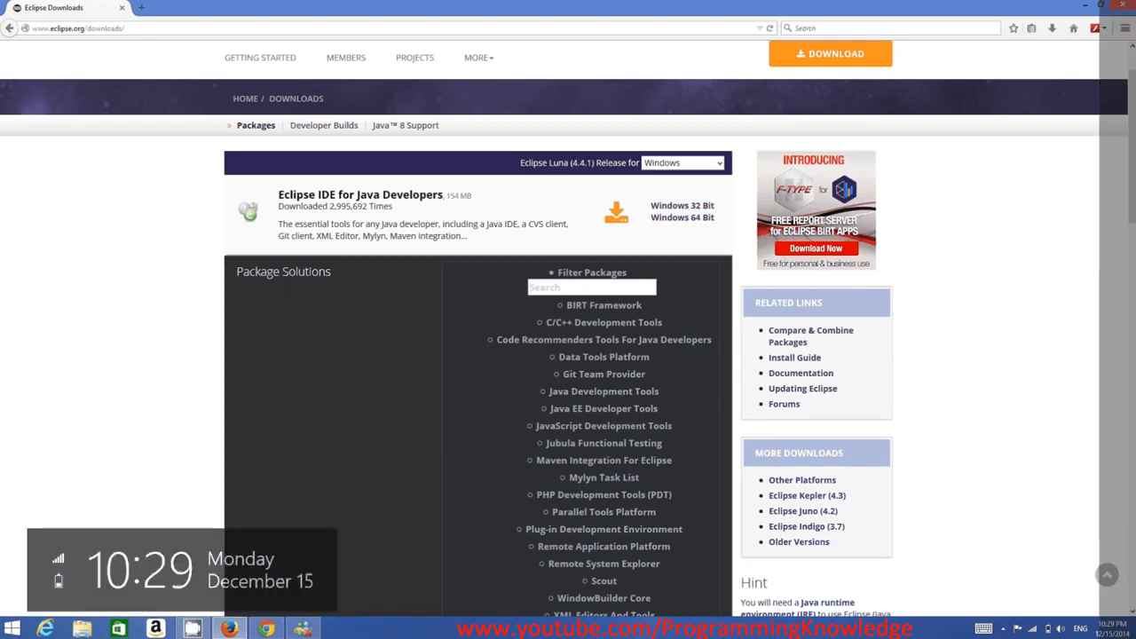
left_click(1105, 278)
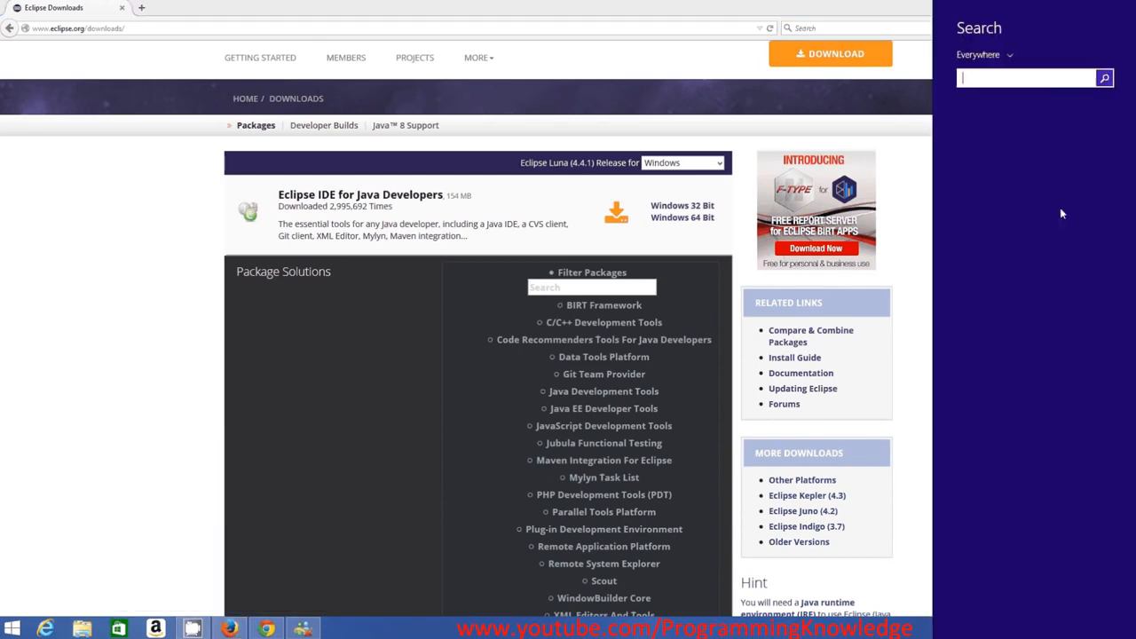
type("sz")
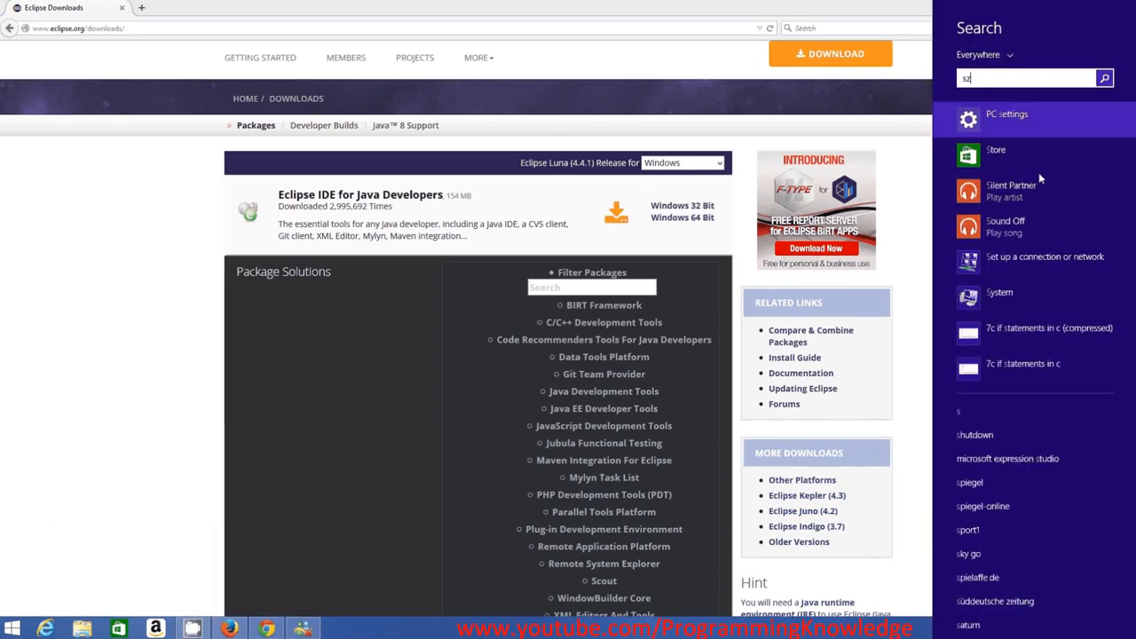
key("BackSpace")
type("y")
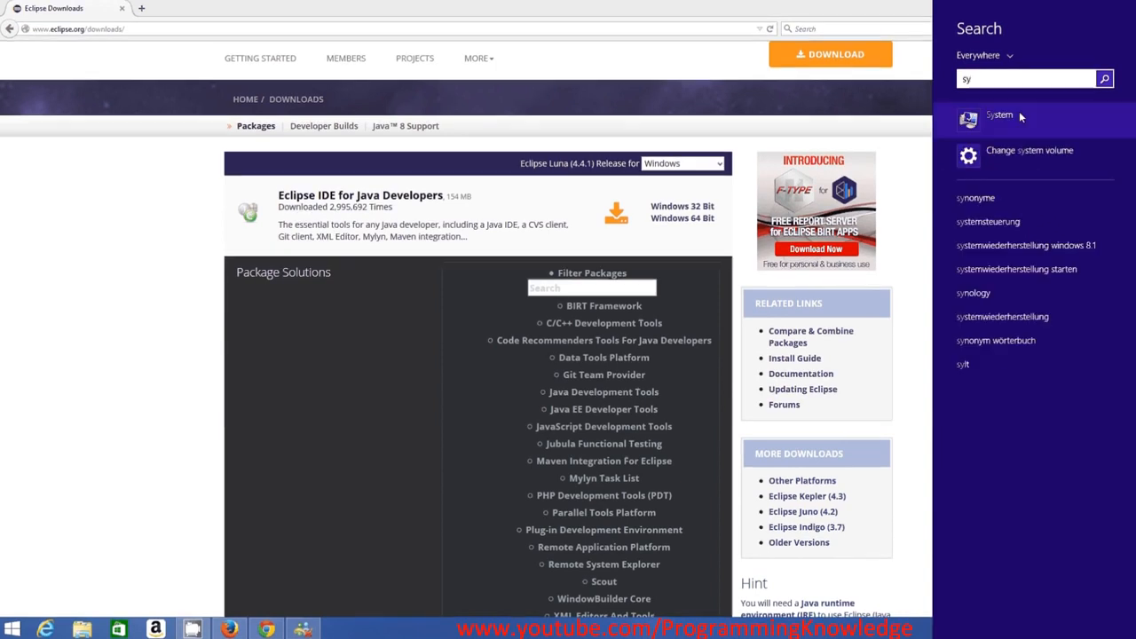
left_click(1019, 115)
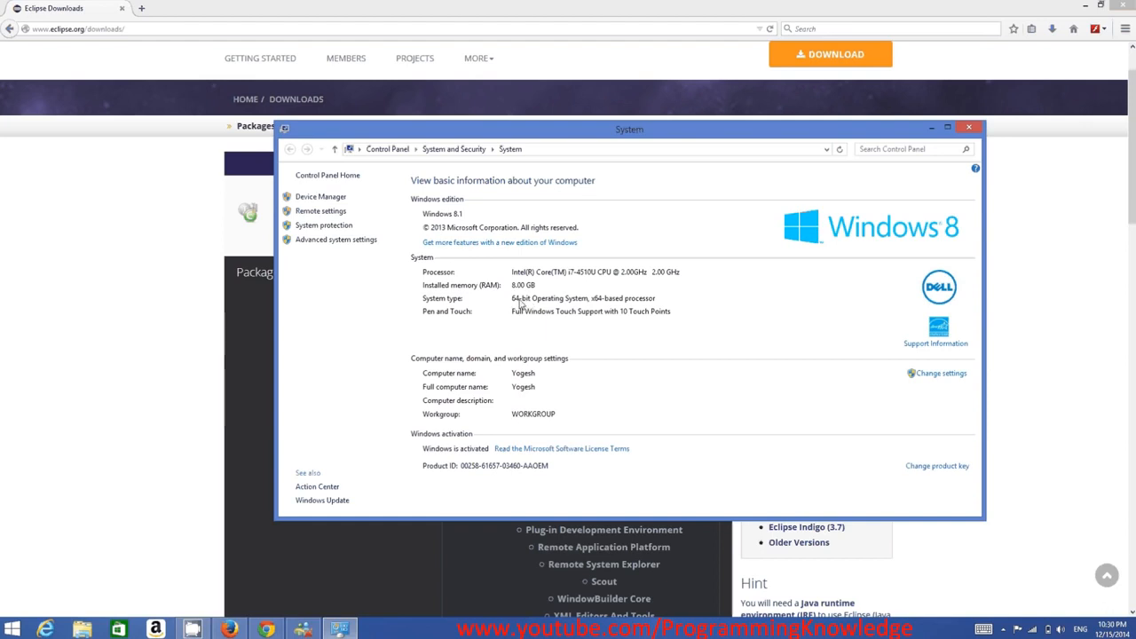
left_click(966, 130)
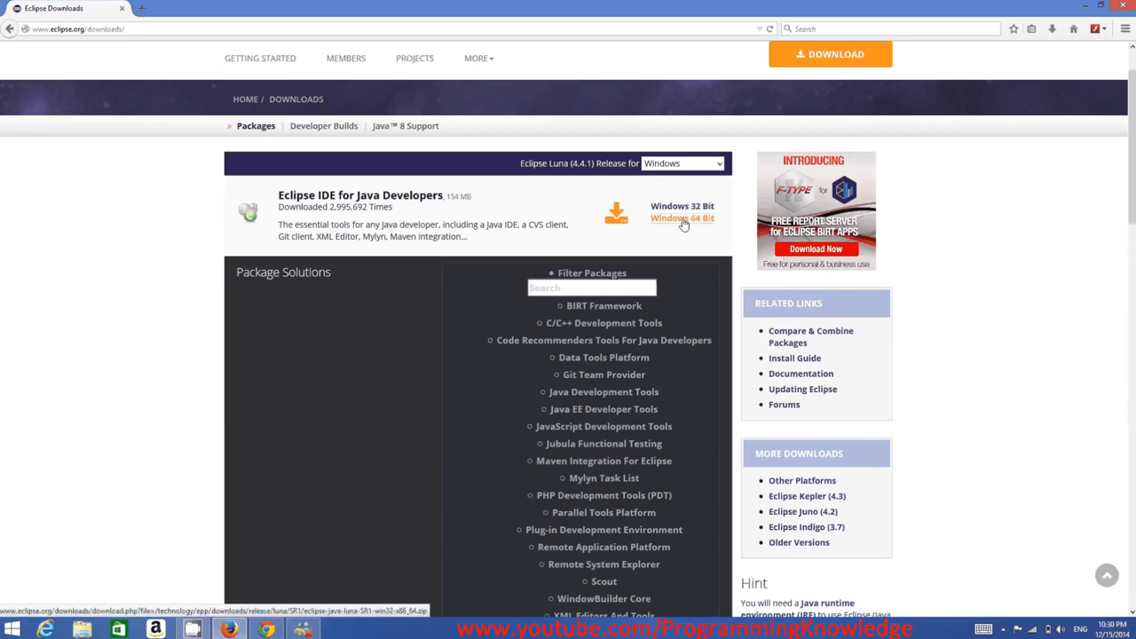
Download the Windows 64 Bit Eclipse IDE for Java Developers zip from the suggested Germany mirror, saving the file
left_click(681, 219)
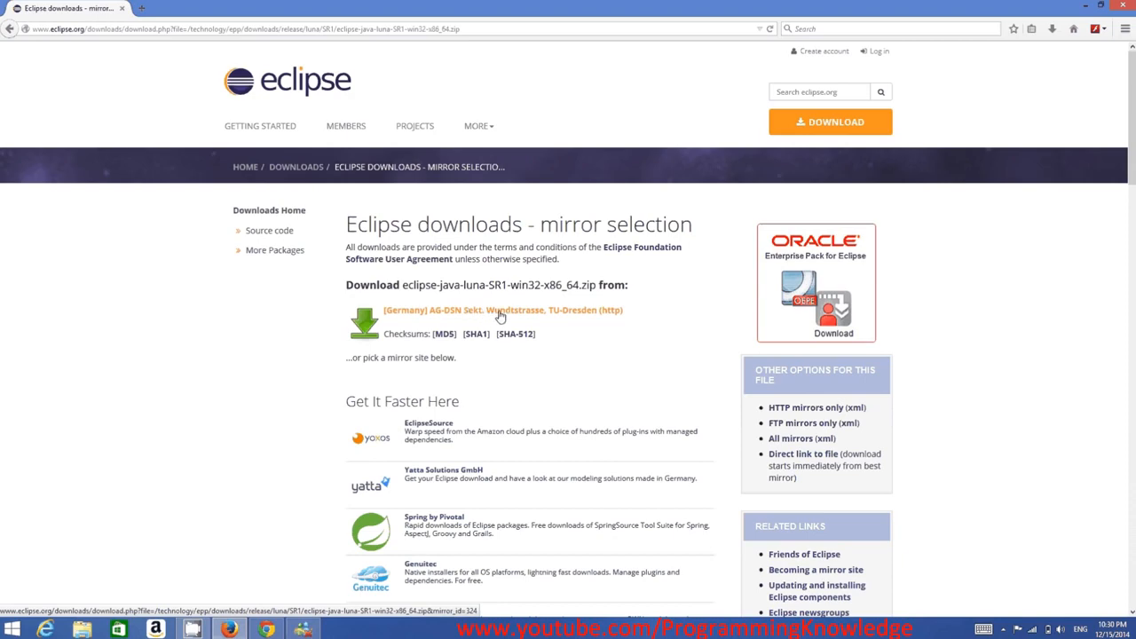
scroll(551, 330, "down", 5)
scroll(551, 333, "down", 5)
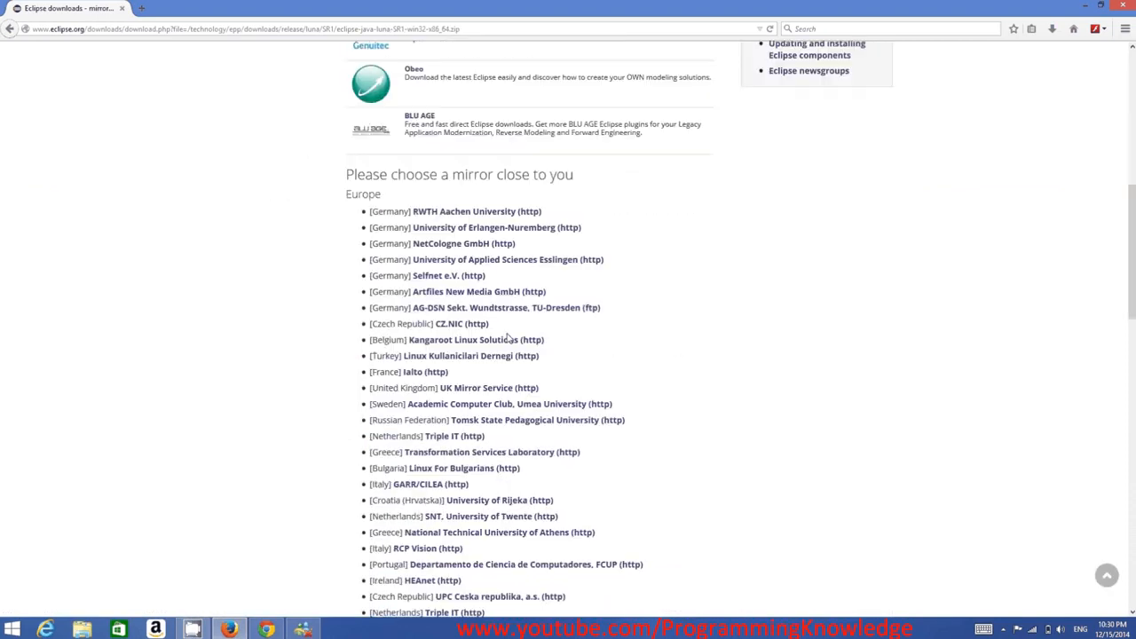
scroll(462, 439, "down", 4)
scroll(462, 441, "down", 5)
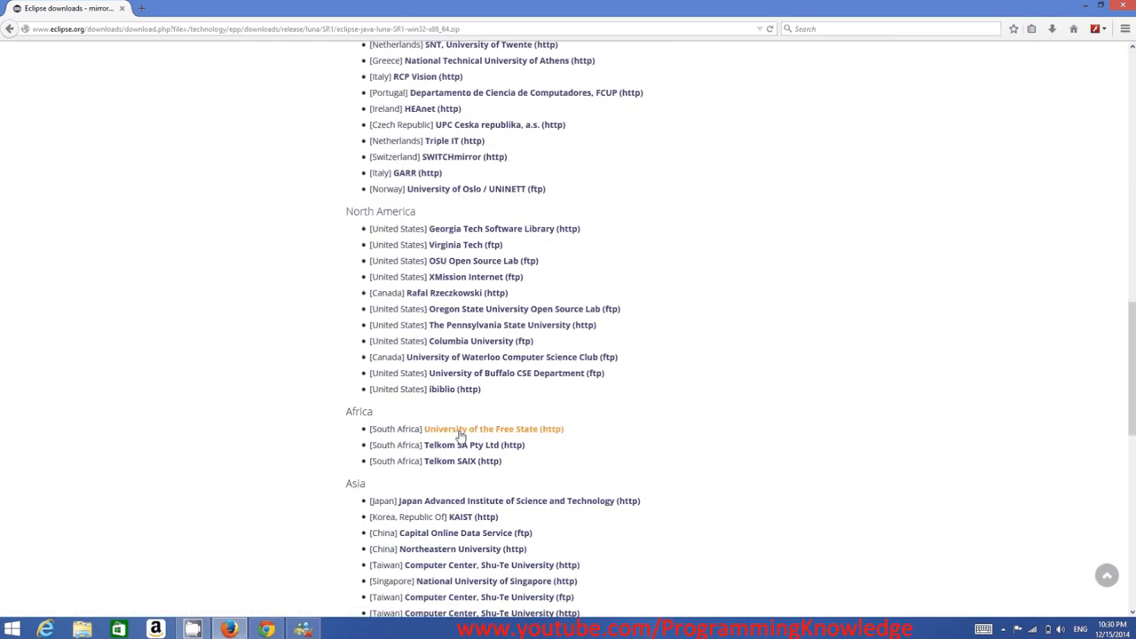
scroll(460, 430, "up", 8)
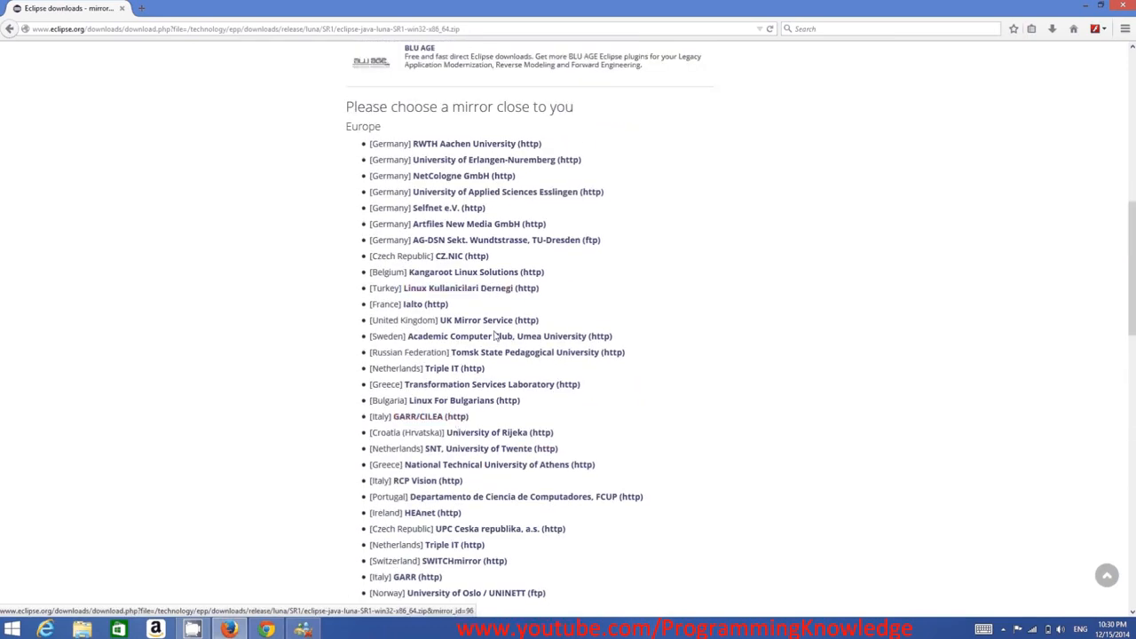
scroll(480, 382, "up", 10)
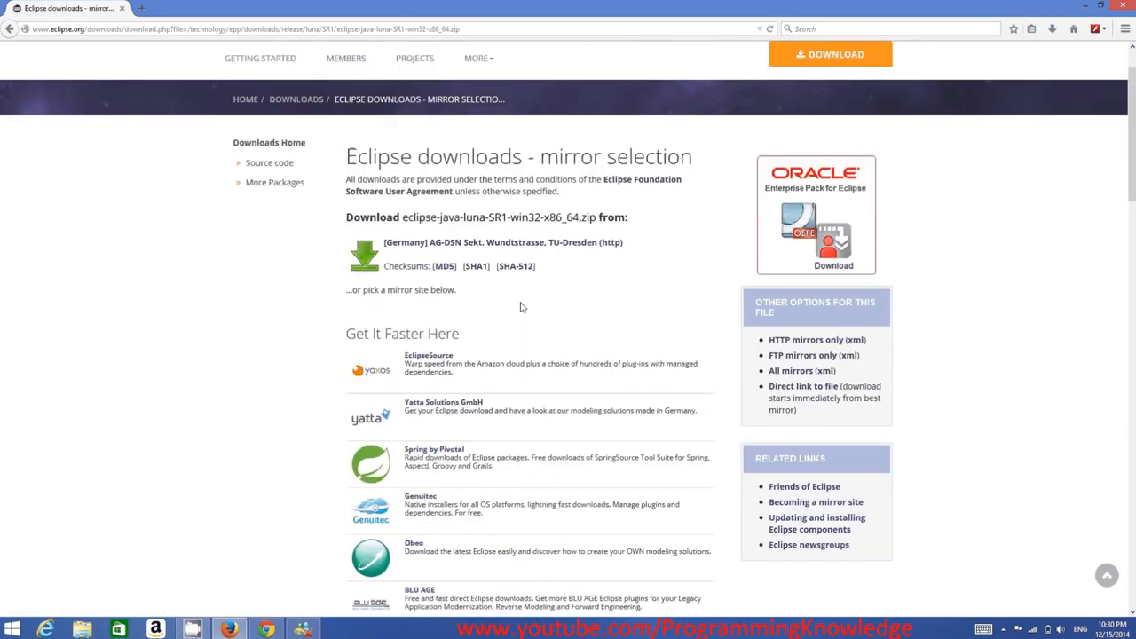
left_click(530, 245)
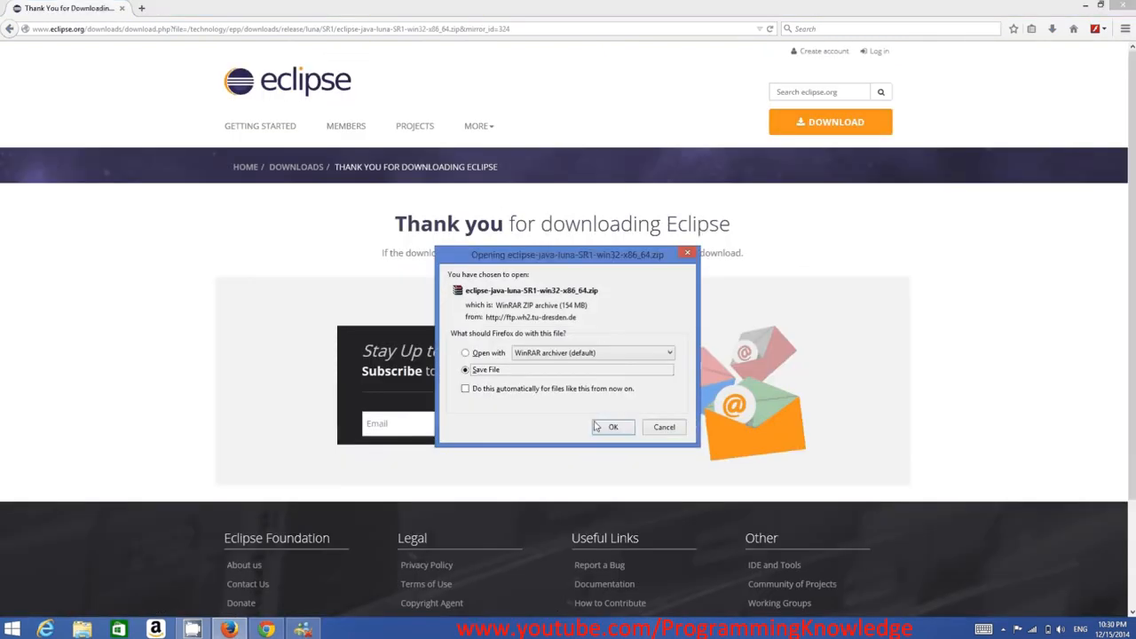
left_click(597, 427)
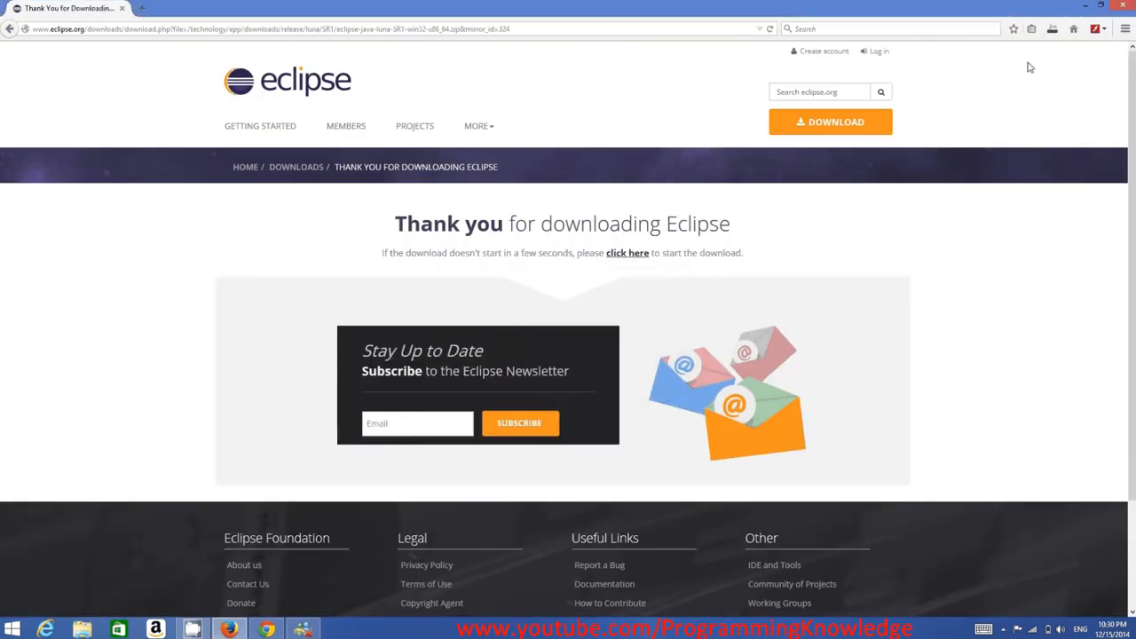
Open the downloaded eclipse-java-luna-SR1-win32-x86_64.zip from the browser's downloads list
left_click(1050, 32)
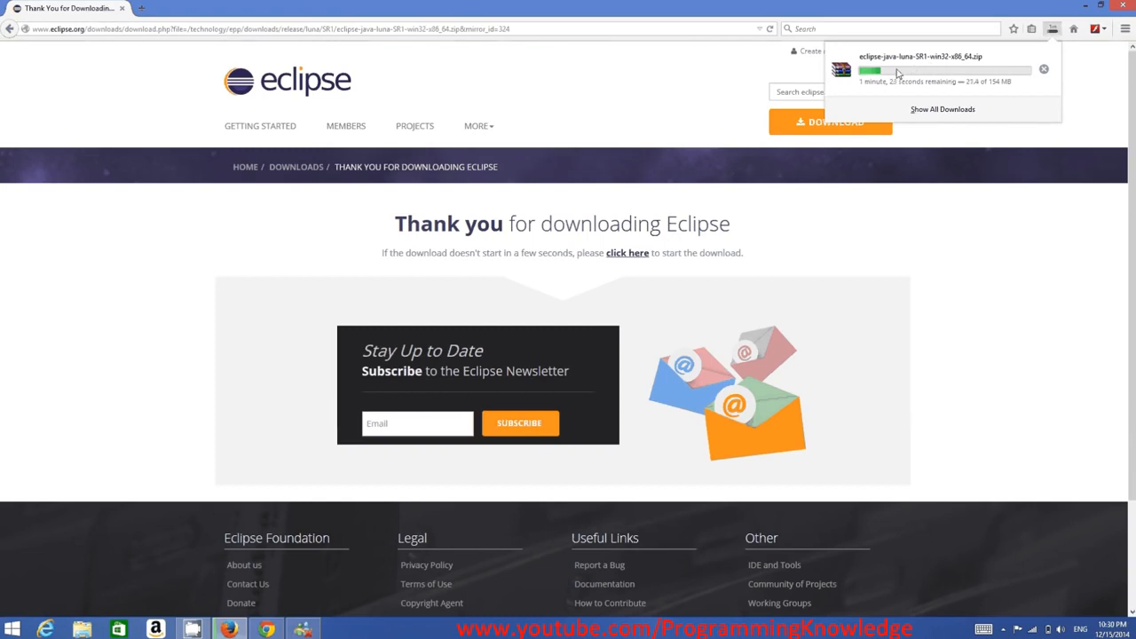
left_click(617, 635)
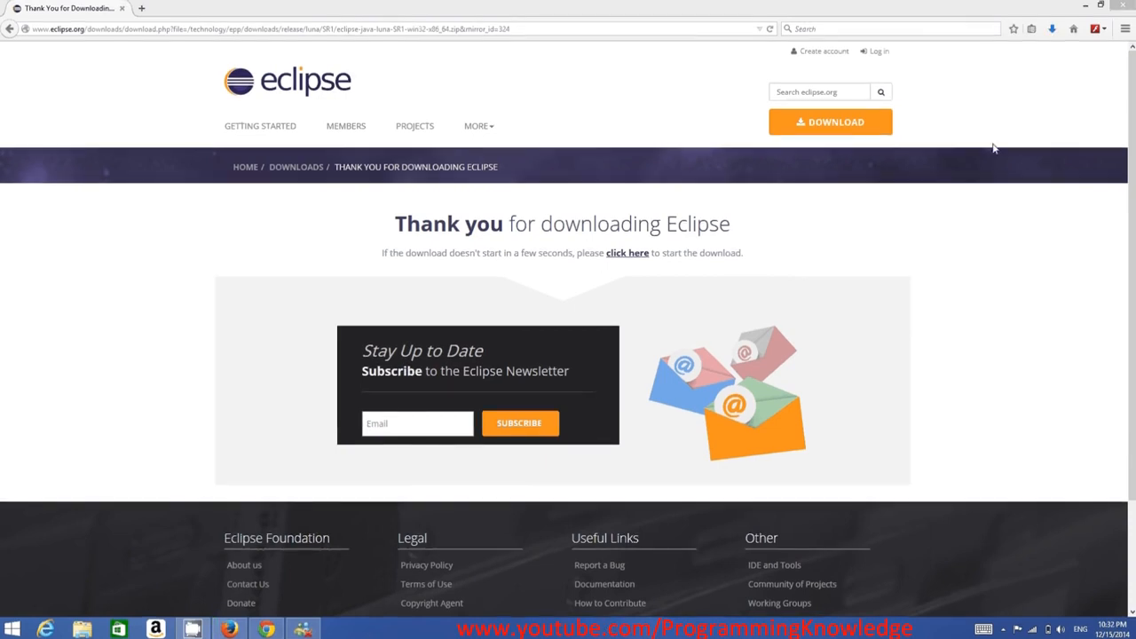
left_click(1052, 29)
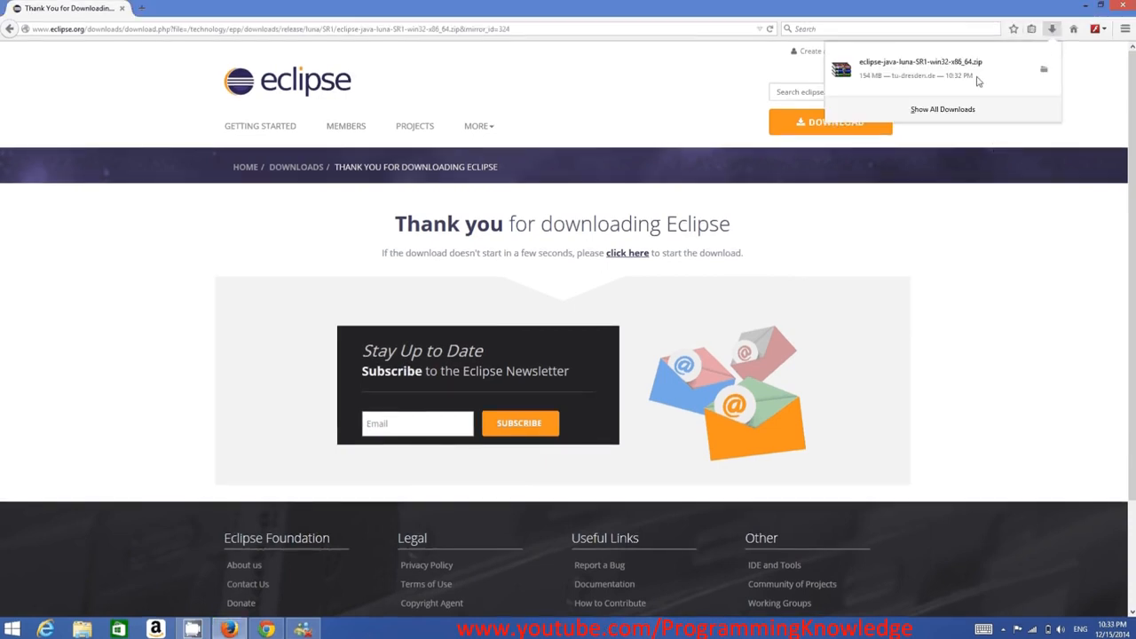
left_click(915, 76)
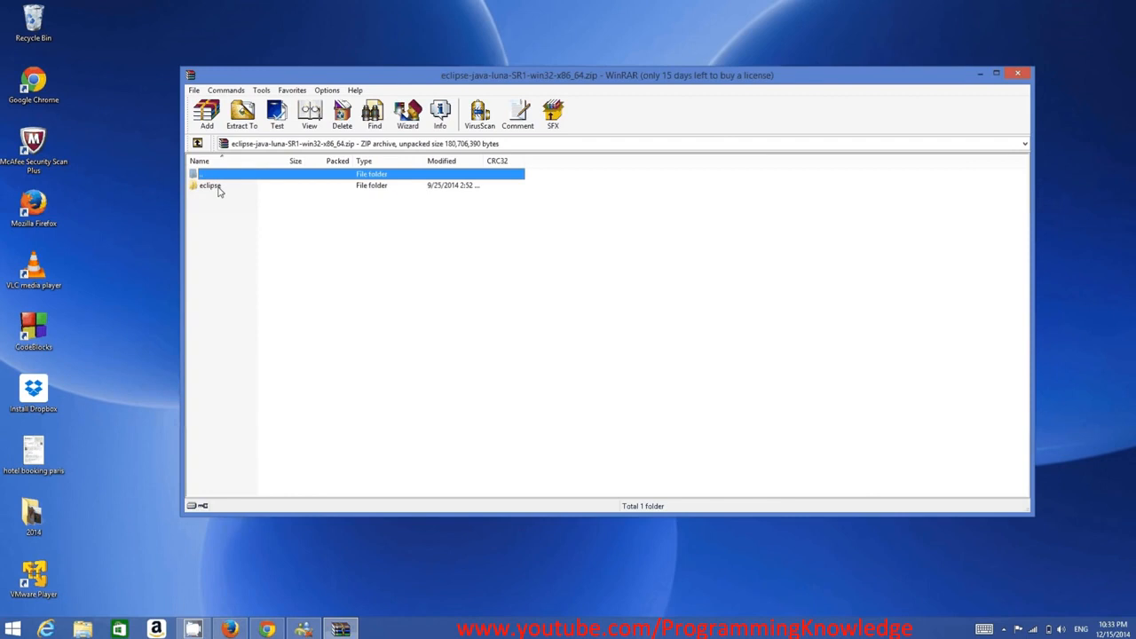
Extract the Eclipse zip archive to the C:\ drive
left_click(241, 119)
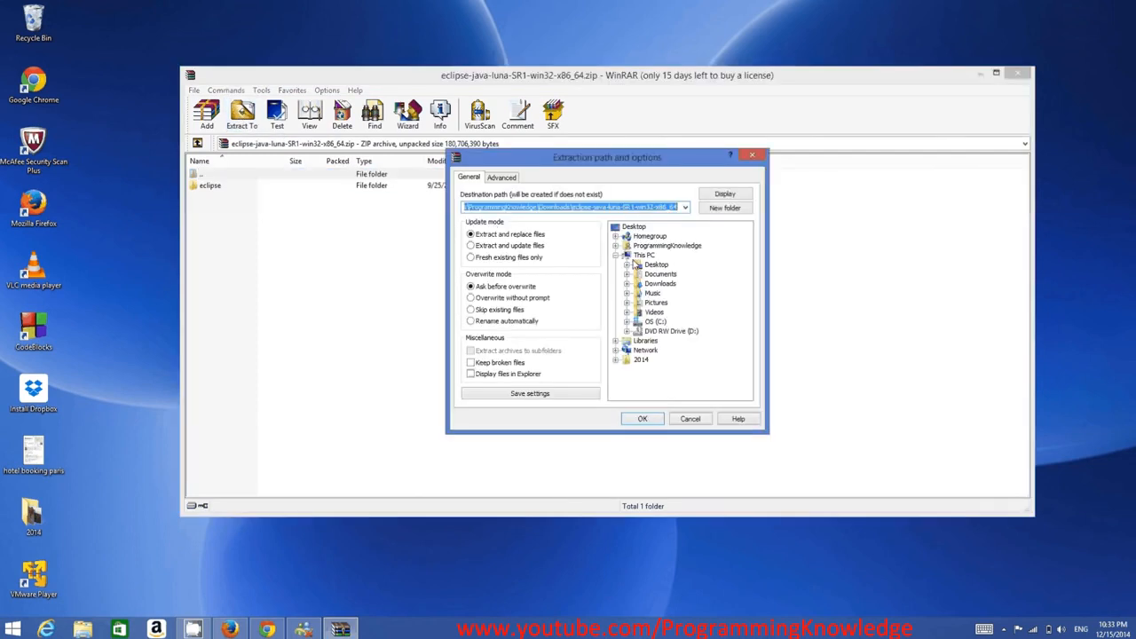
left_click(654, 323)
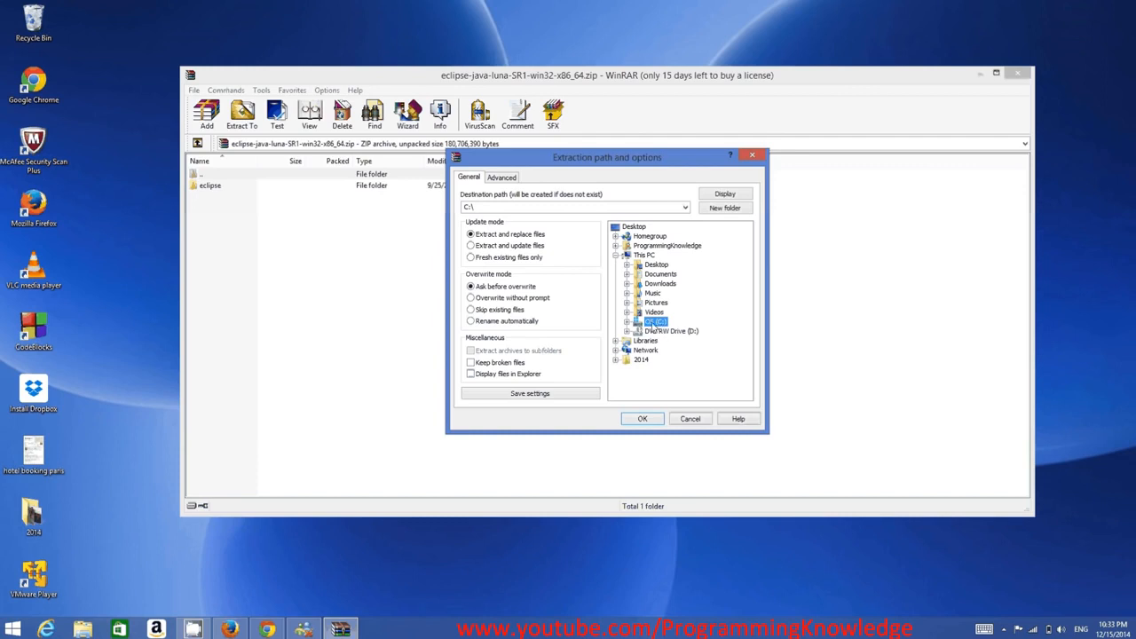
left_click(645, 419)
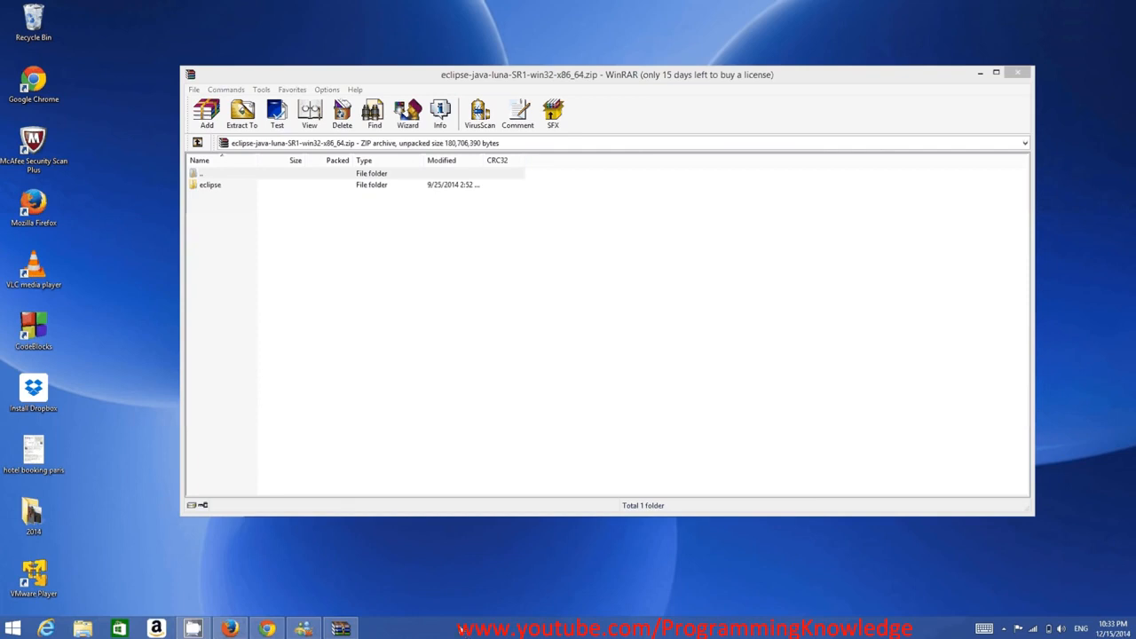
Open the extracted eclipse folder on the C: drive in File Explorer and look over its files
left_click(83, 627)
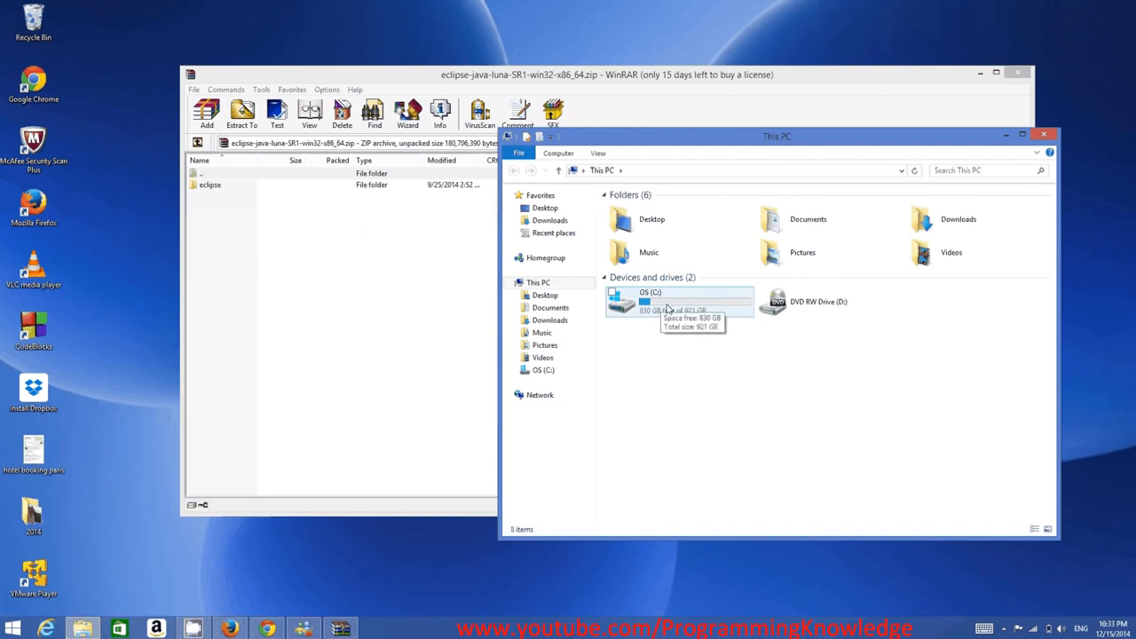
left_click(667, 308)
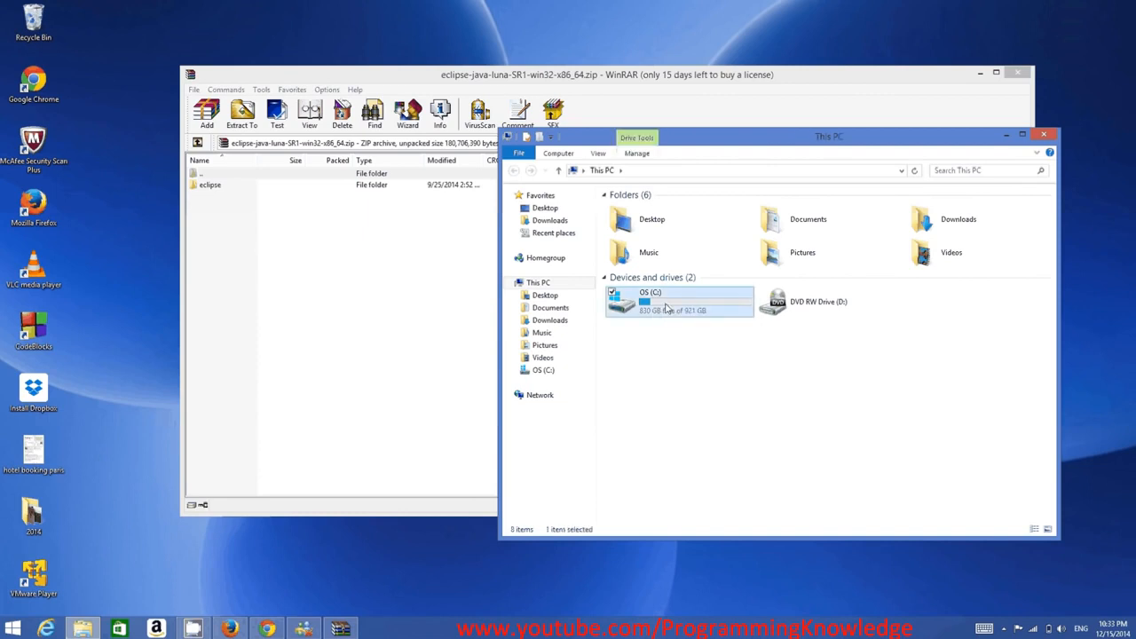
double_click(667, 308)
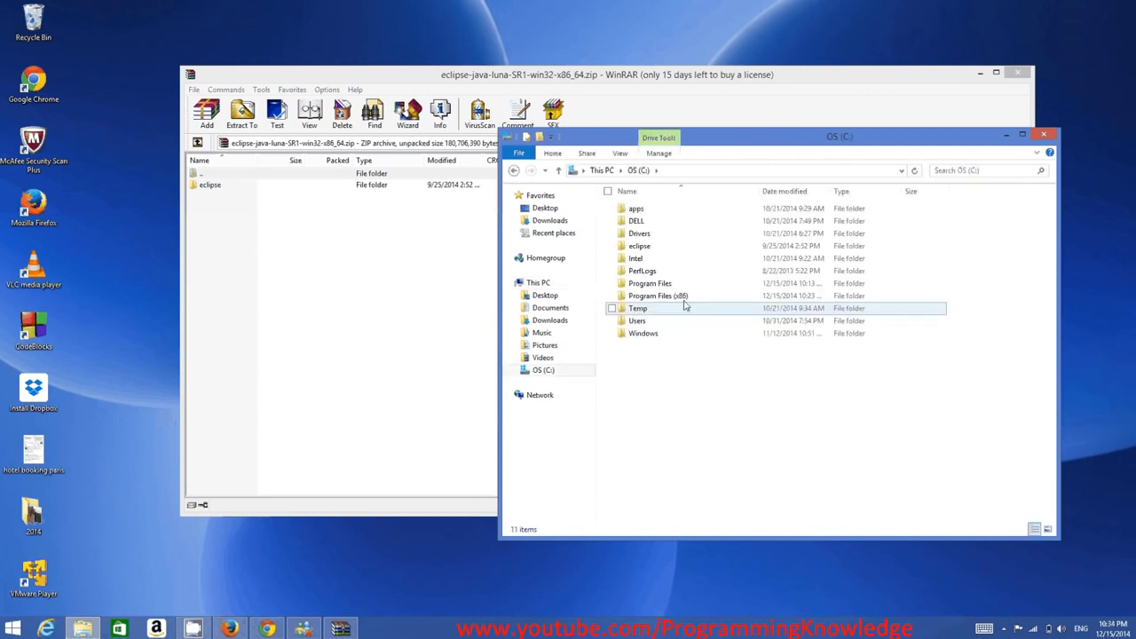
double_click(649, 251)
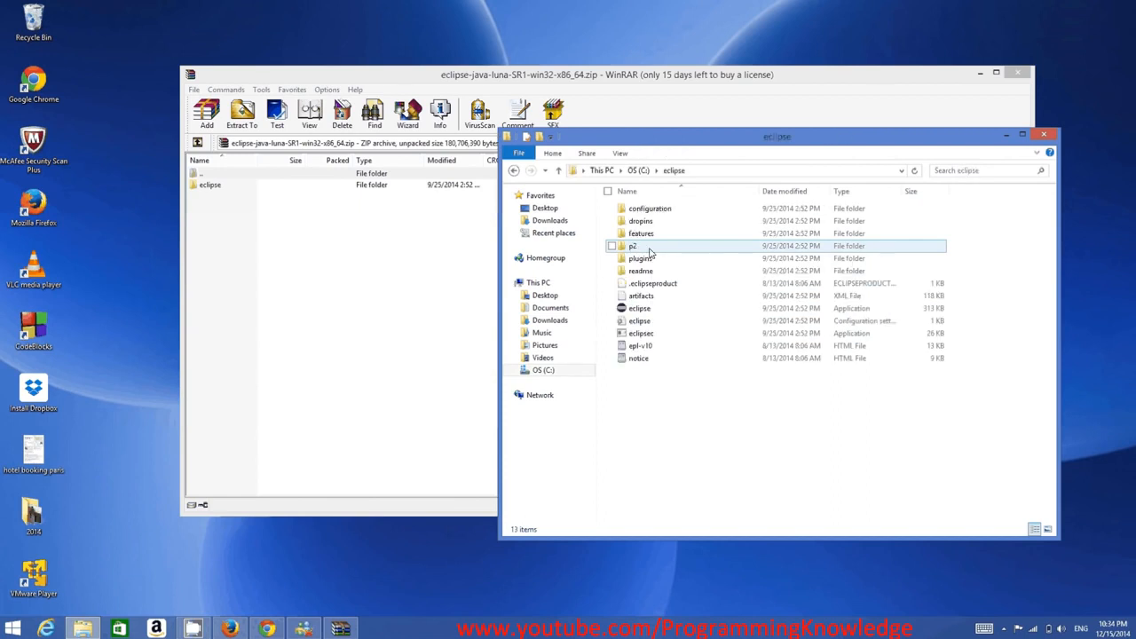
left_click_drag(1008, 452, 621, 210)
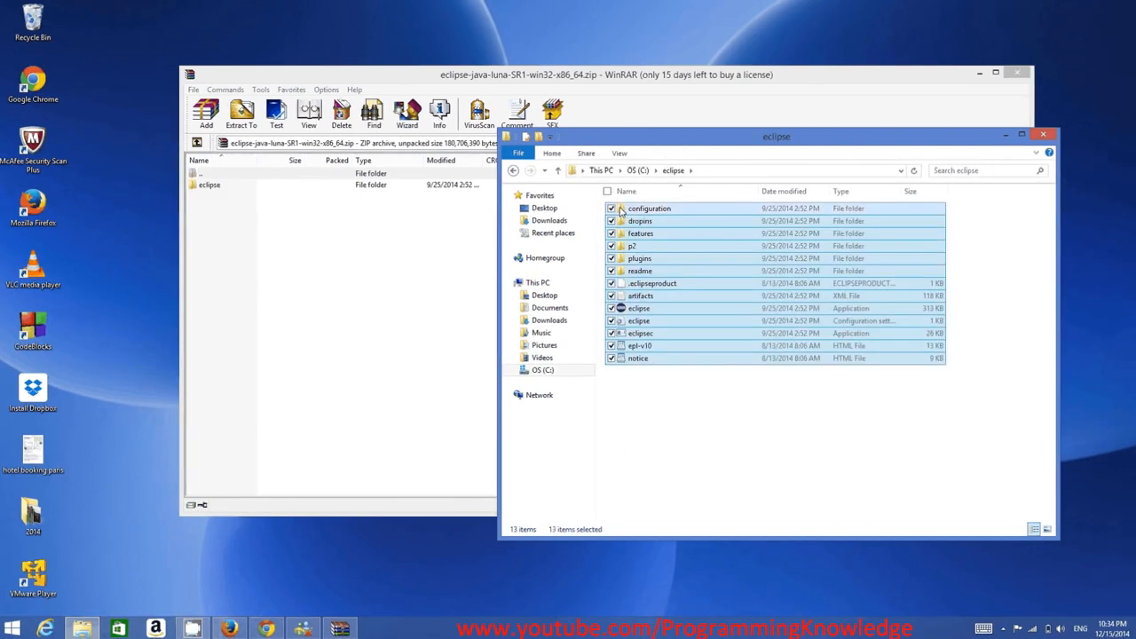
left_click(799, 418)
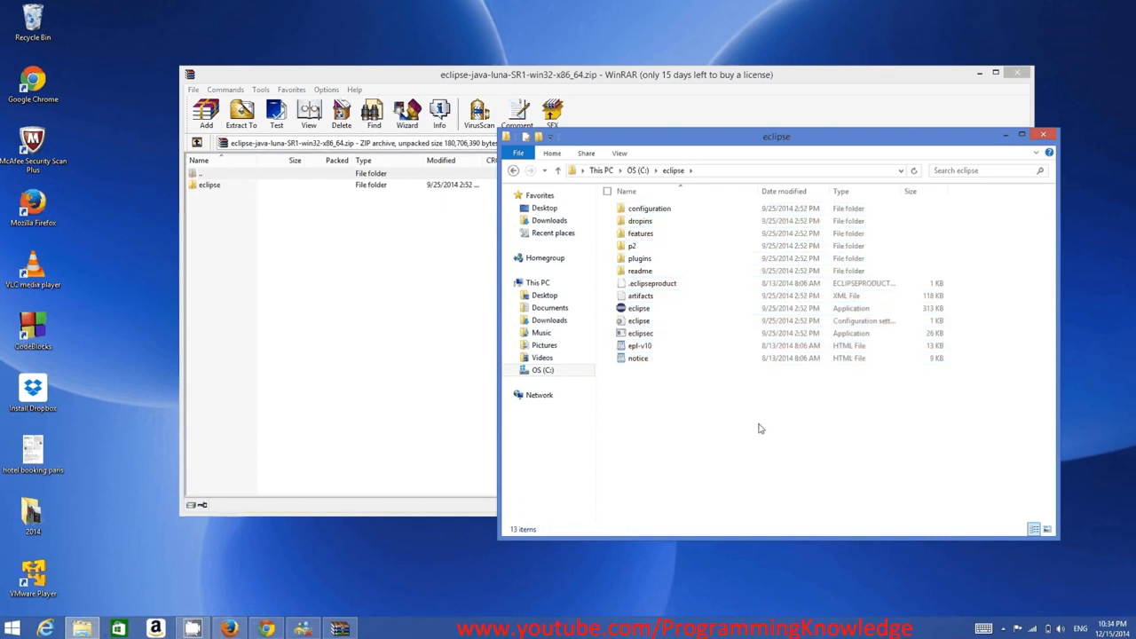
Create a shortcut to the eclipse application and move it onto the desktop
right_click(642, 311)
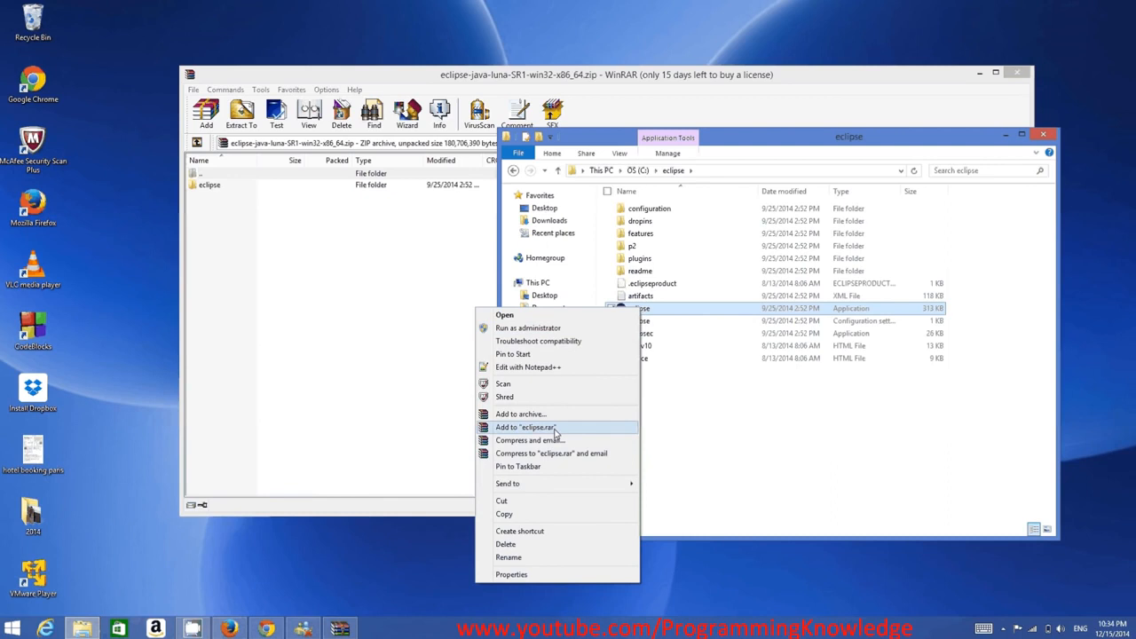
left_click(537, 531)
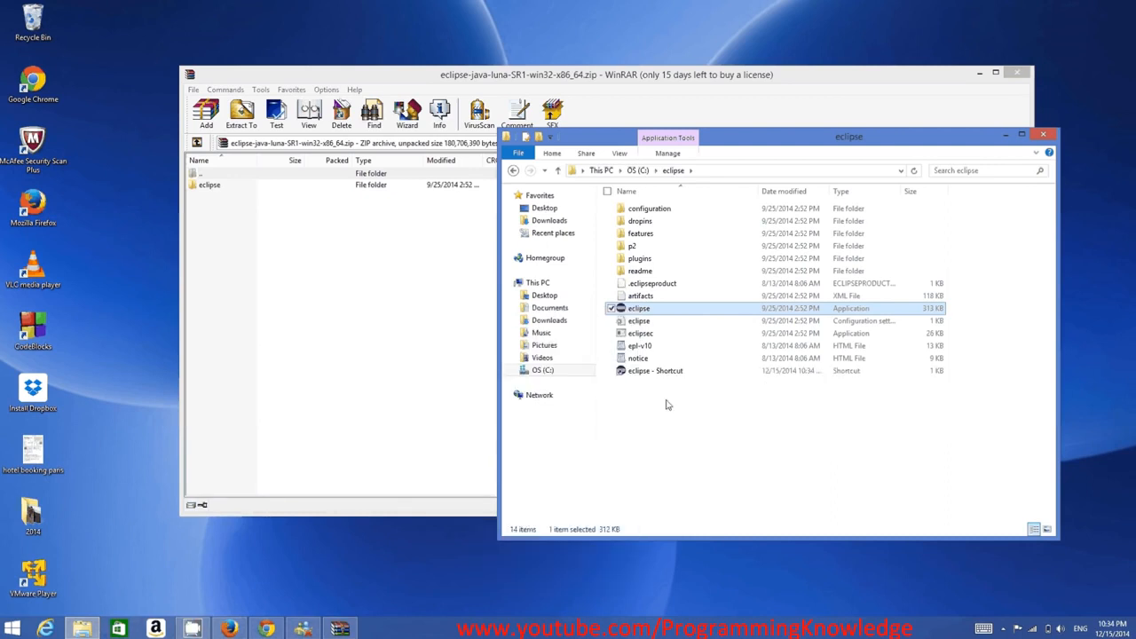
left_click_drag(532, 264, 107, 42)
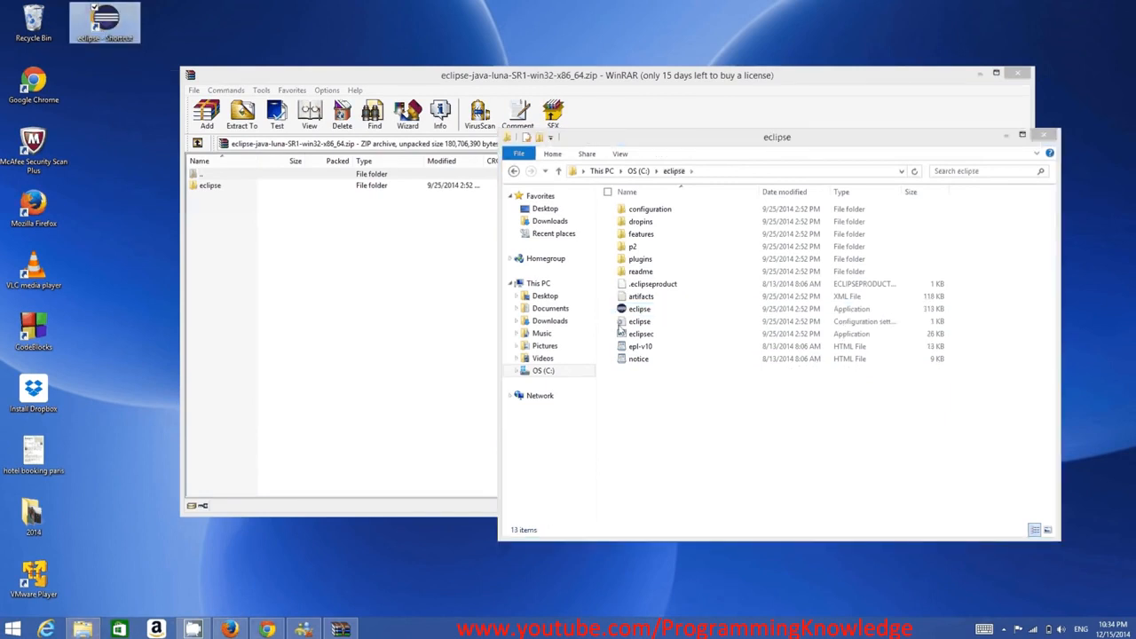
Launch the eclipse application and close the WinRAR window
double_click(641, 310)
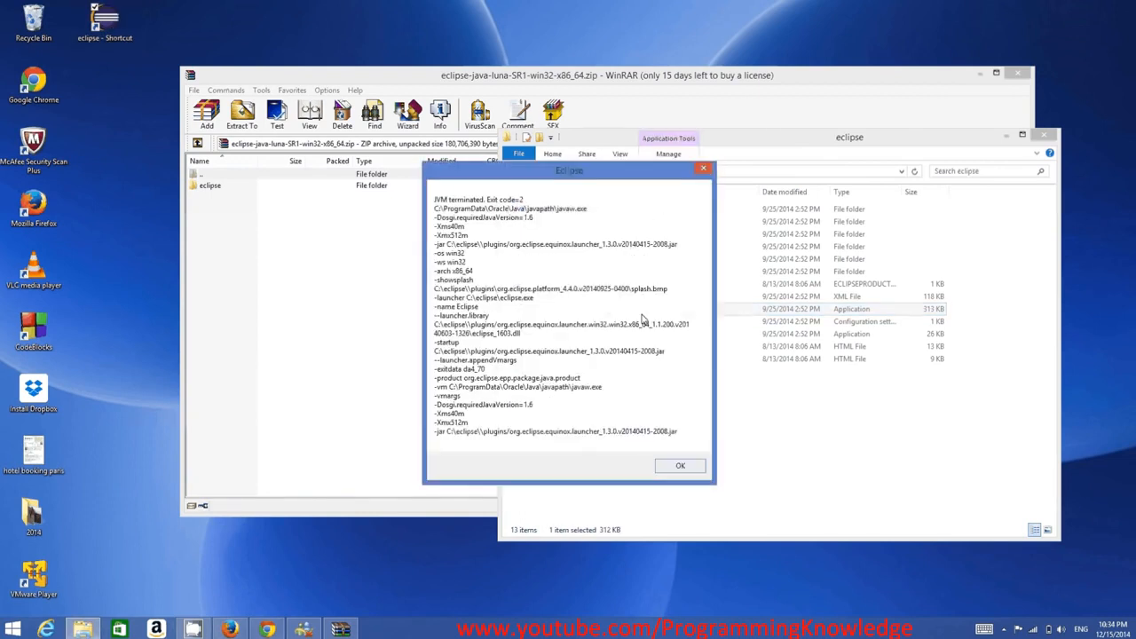
left_click(1019, 74)
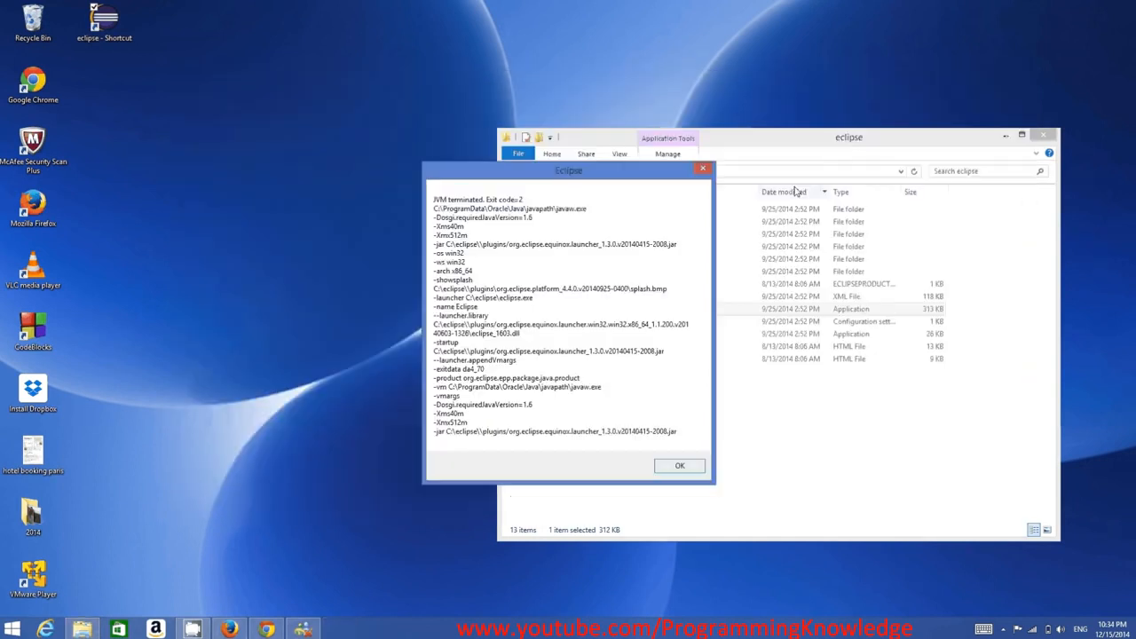
Move the Eclipse error dialog beside File Explorer and navigate Explorer back to the C: drive
left_click_drag(601, 184, 642, 161)
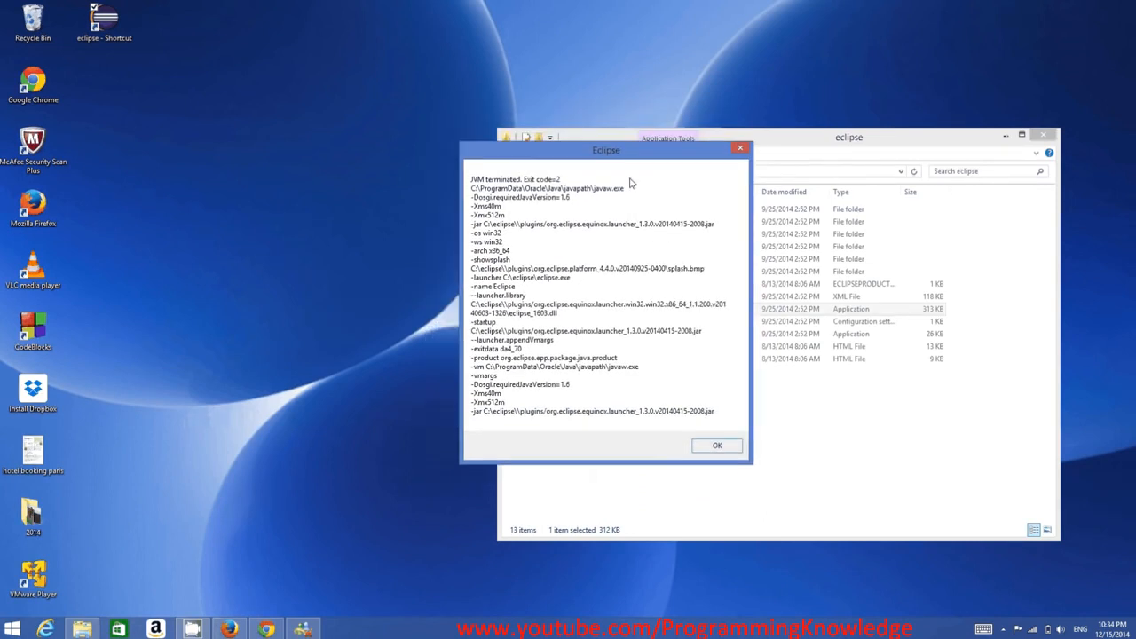
left_click_drag(590, 156, 599, 159)
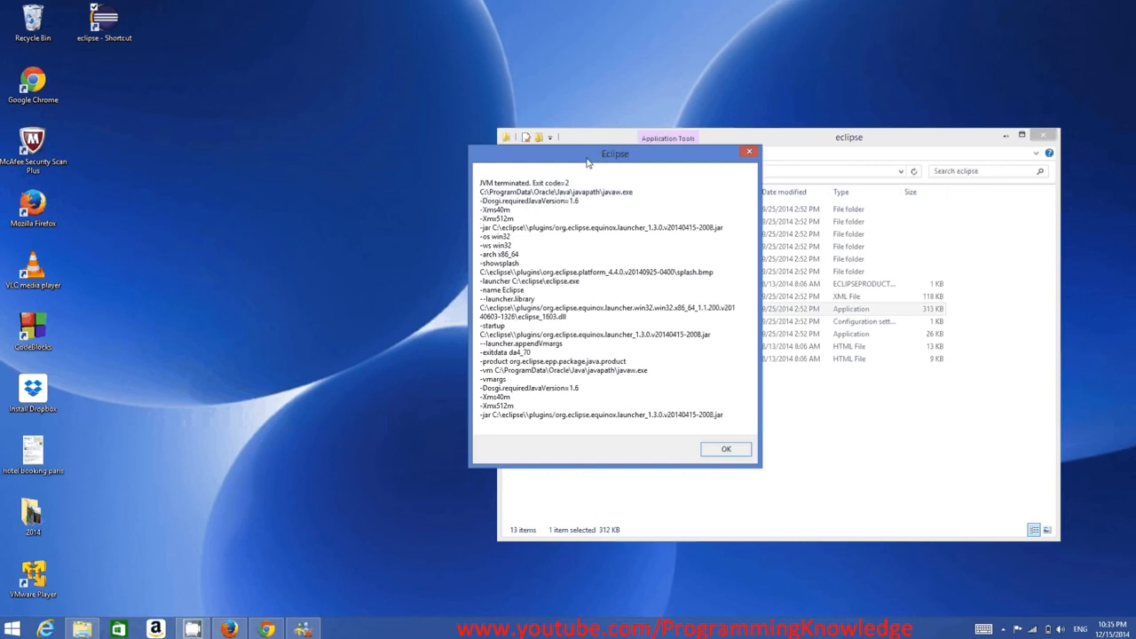
left_click_drag(587, 162, 326, 176)
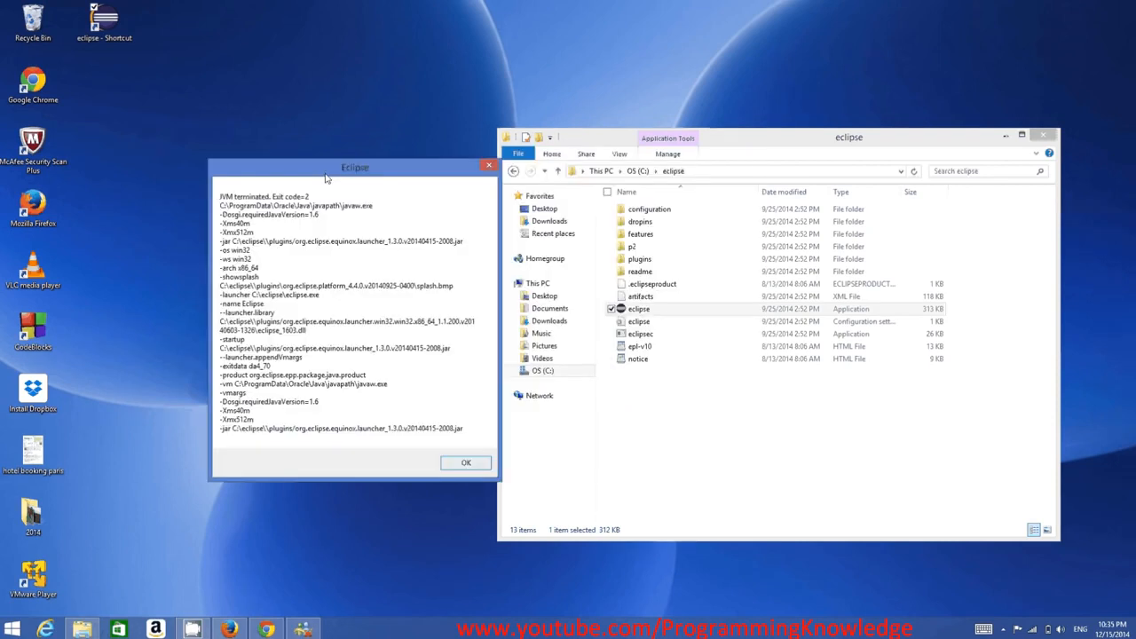
left_click(637, 170)
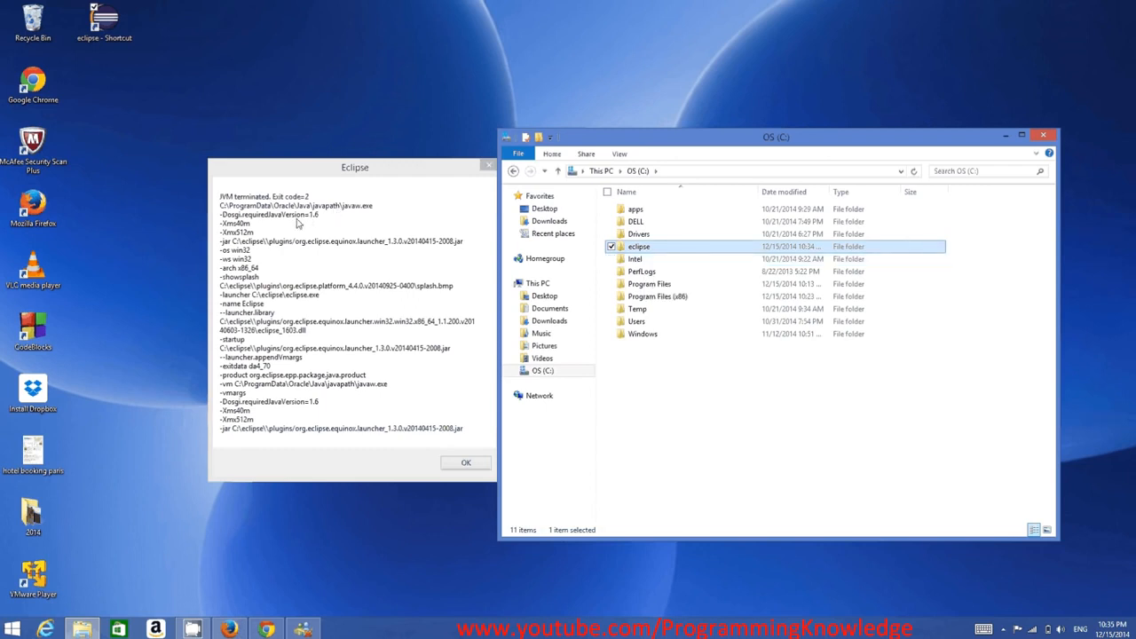
Copy the javapath location from the error message and paste it into a new WordPad document
left_click(222, 211)
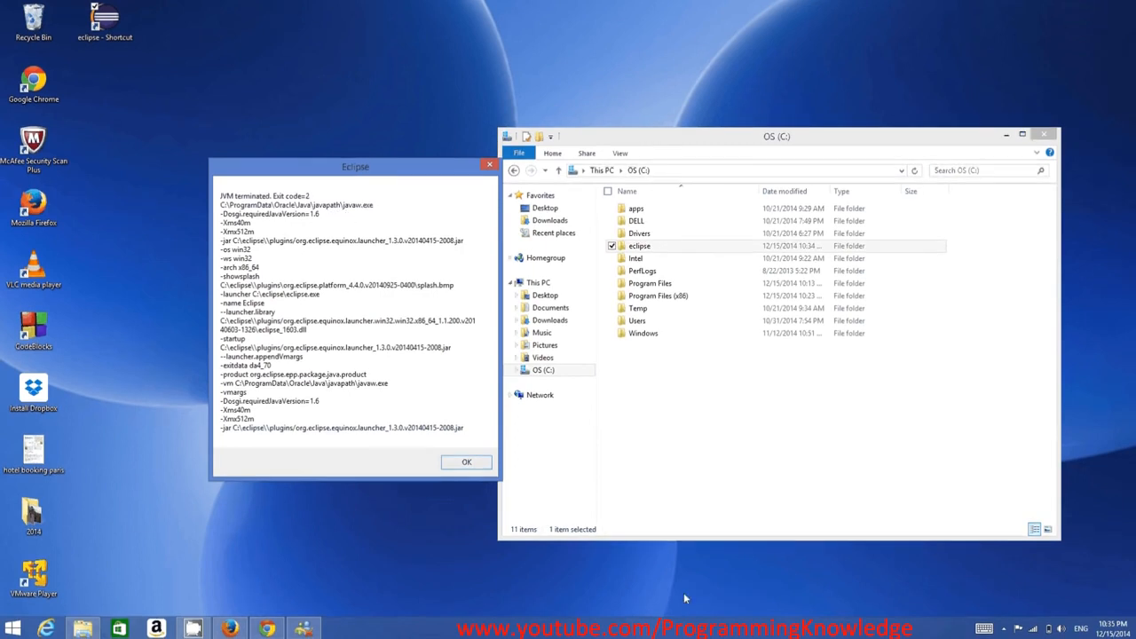
mouse_move(1134, 632)
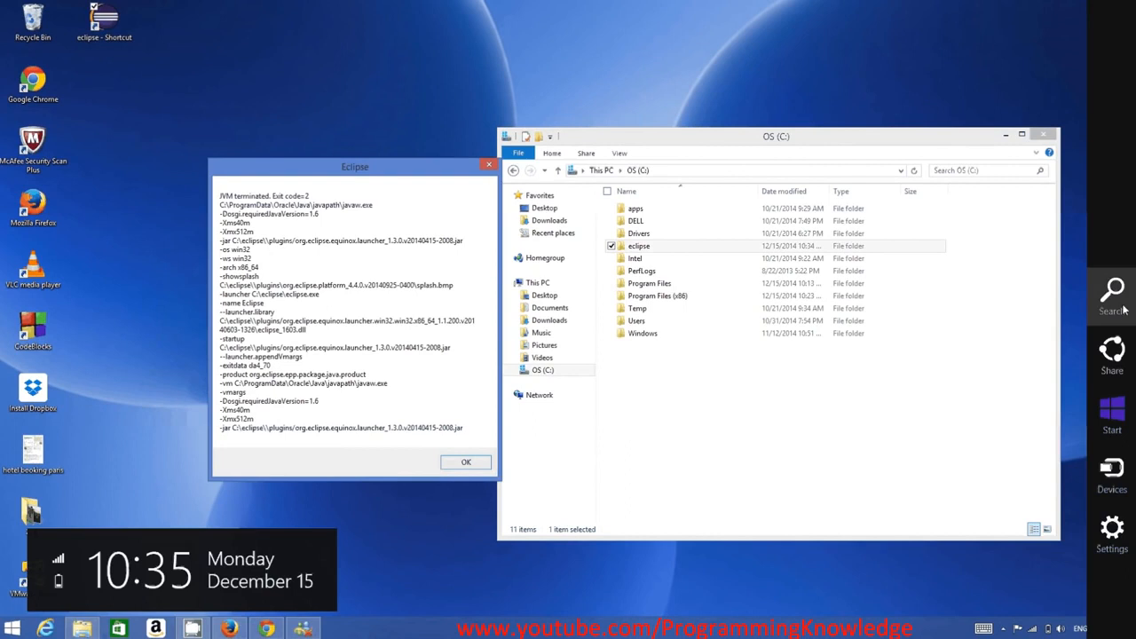
left_click(1123, 308)
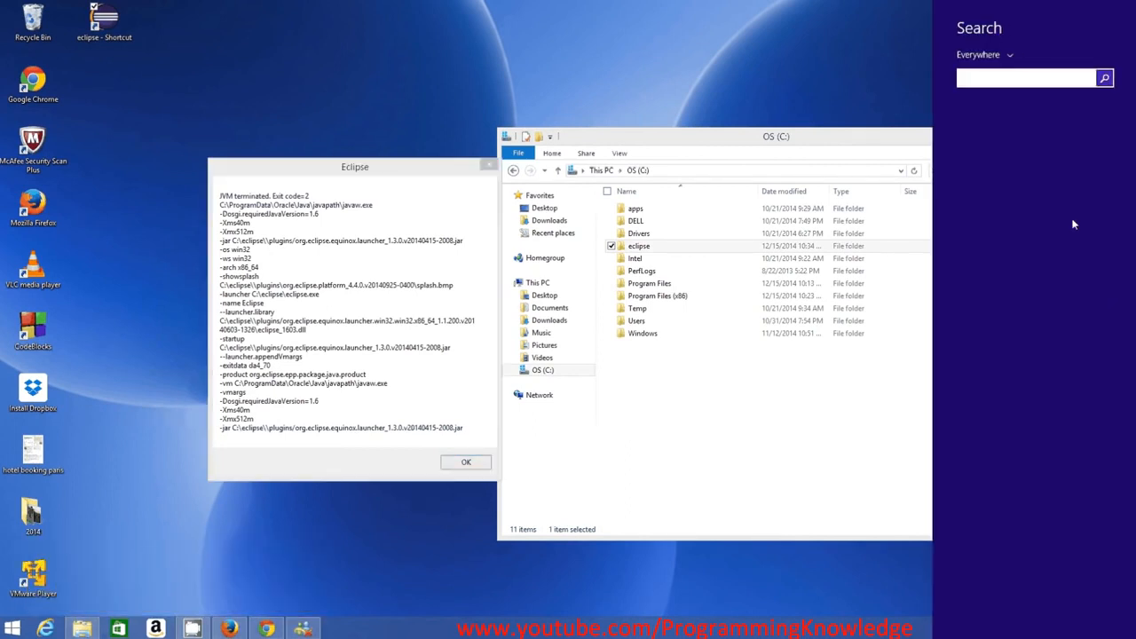
type("wordPad")
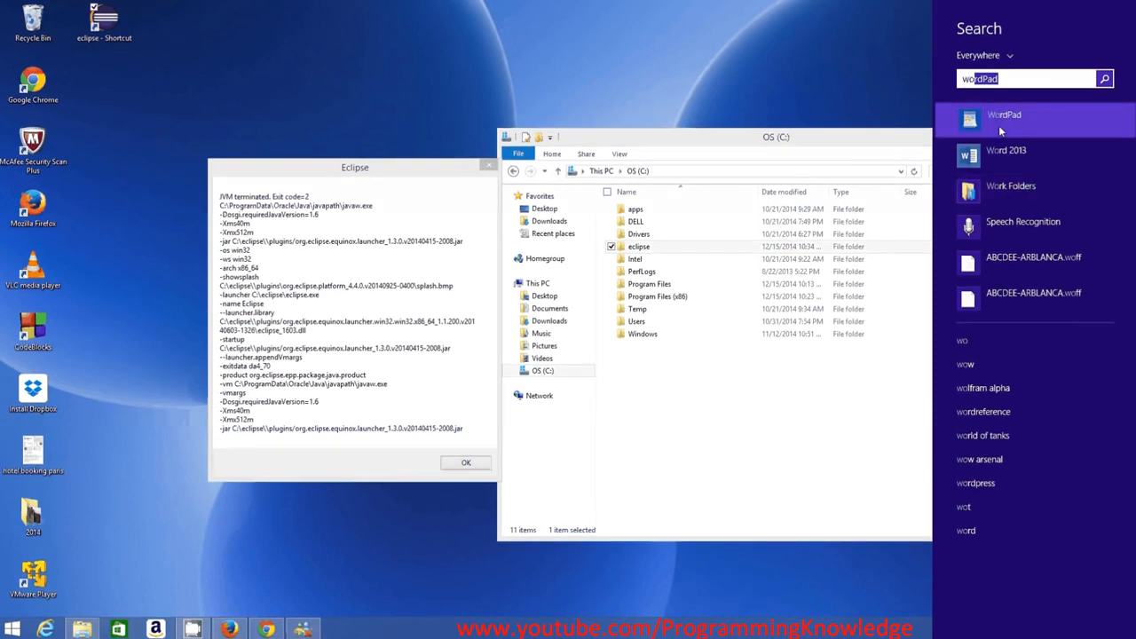
left_click(998, 126)
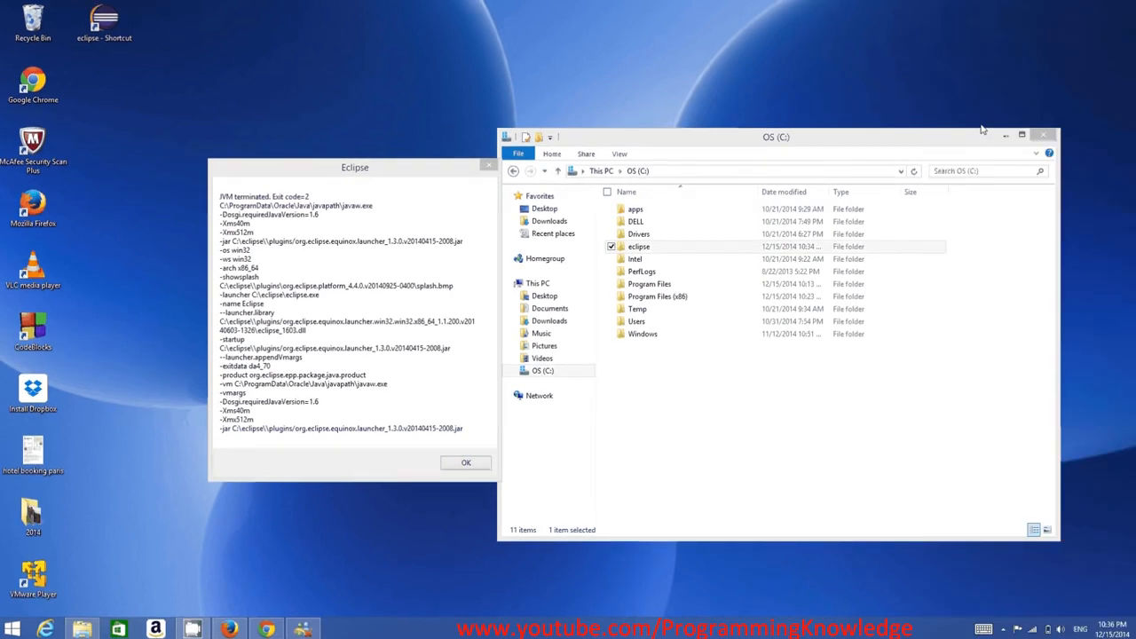
type("C:\\ProgramData\\Oracle\\Java\\javapath")
Select and copy the full C:\ProgramData\Oracle\Java\javapath path in WordPad
scroll(523, 245, "up", 3)
scroll(523, 249, "up", 14)
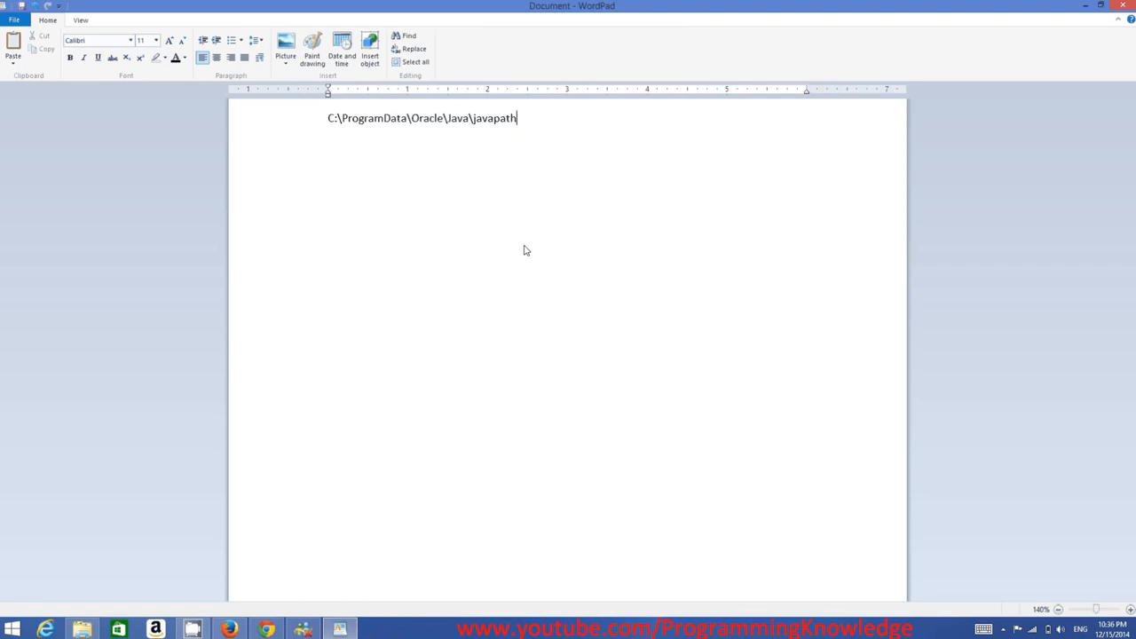
scroll(347, 275, "up", 20)
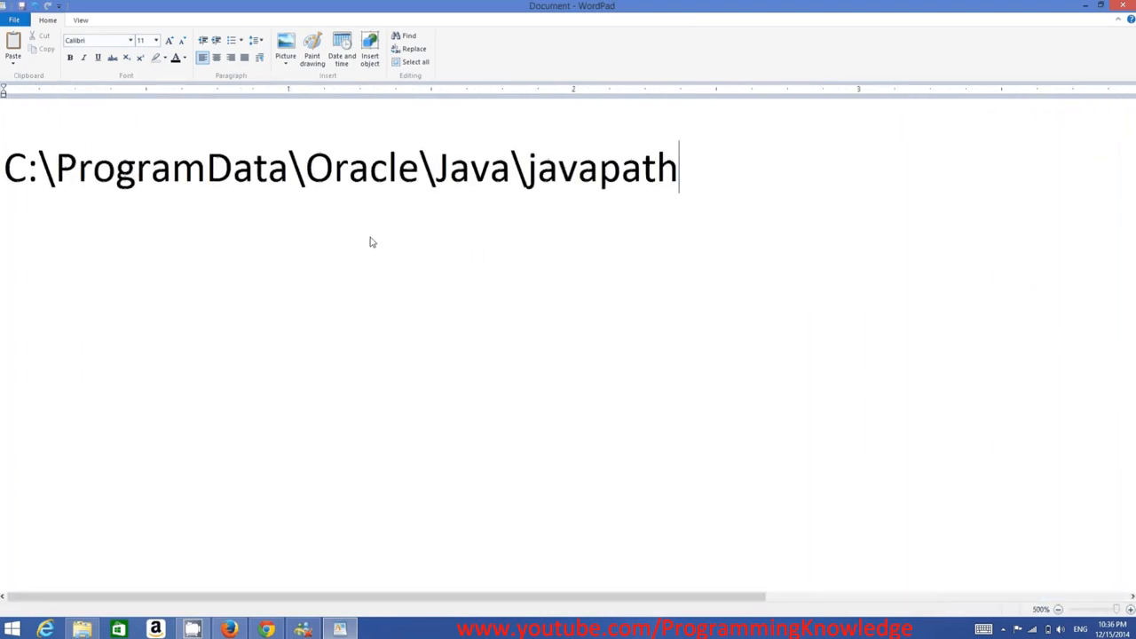
left_click(7, 177)
left_click_drag(7, 177, 289, 175)
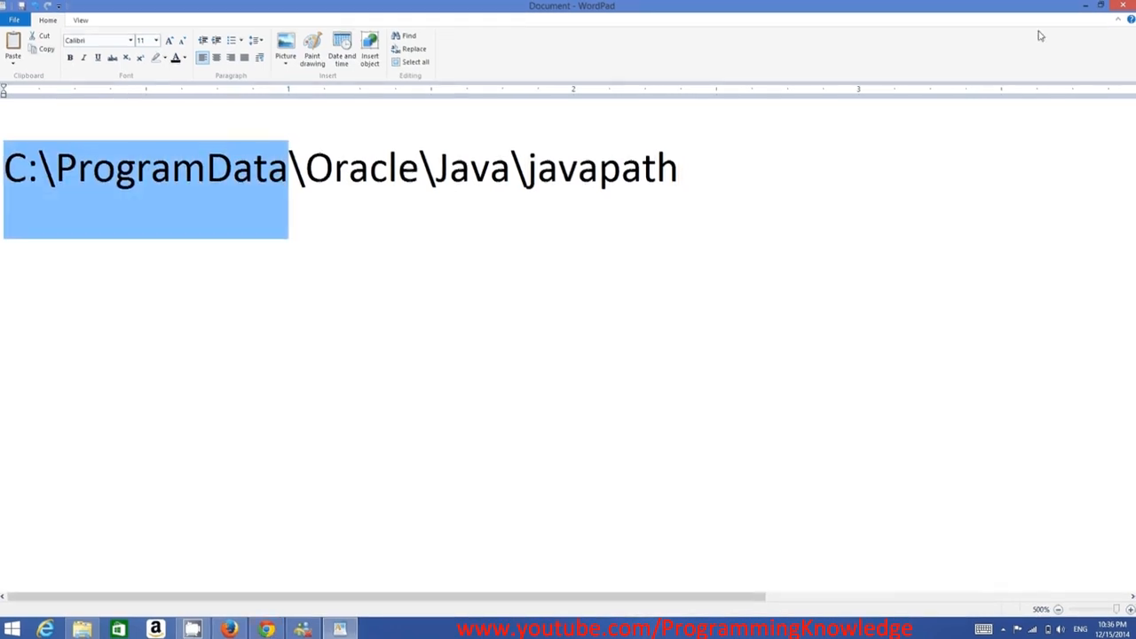
left_click(1084, 7)
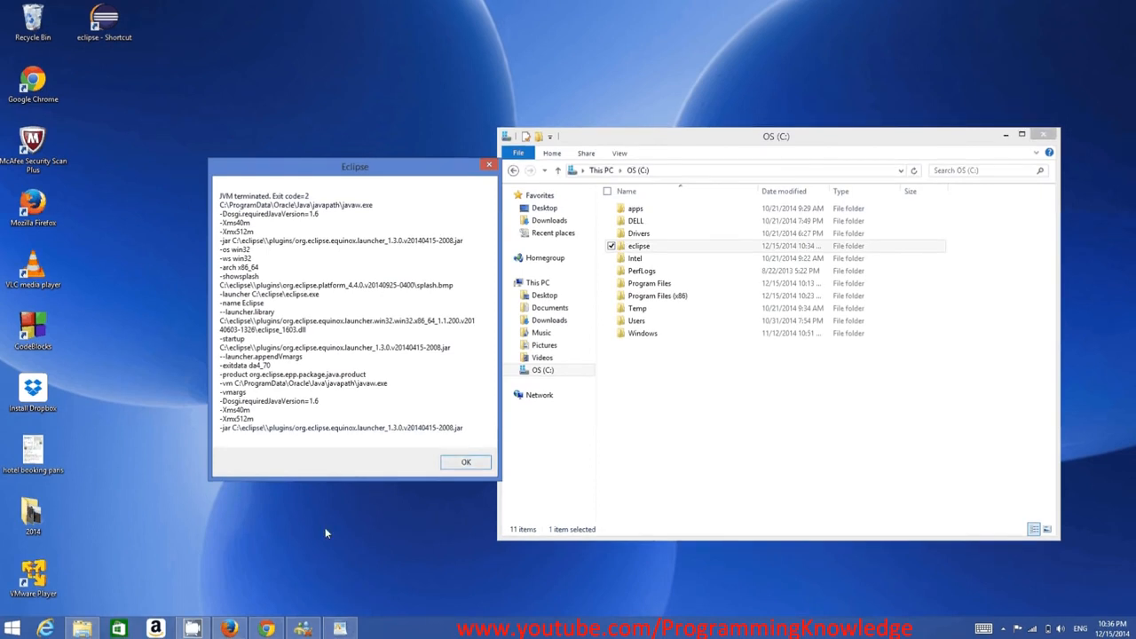
left_click(338, 629)
left_click(691, 178)
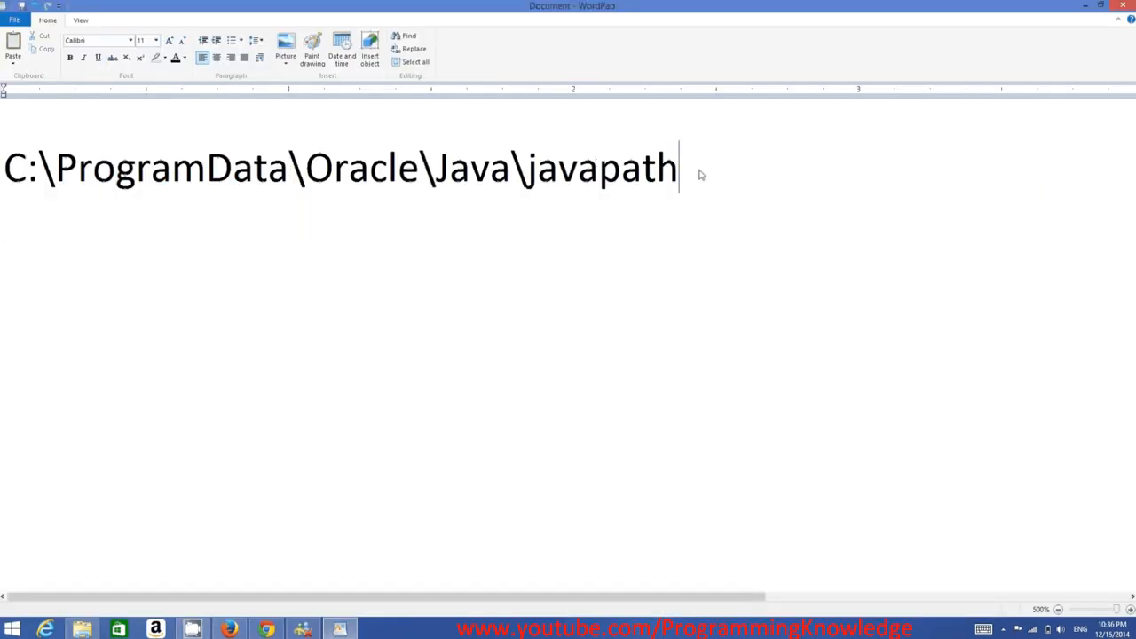
left_click_drag(53, 180, 24, 194)
key("ctrl+c")
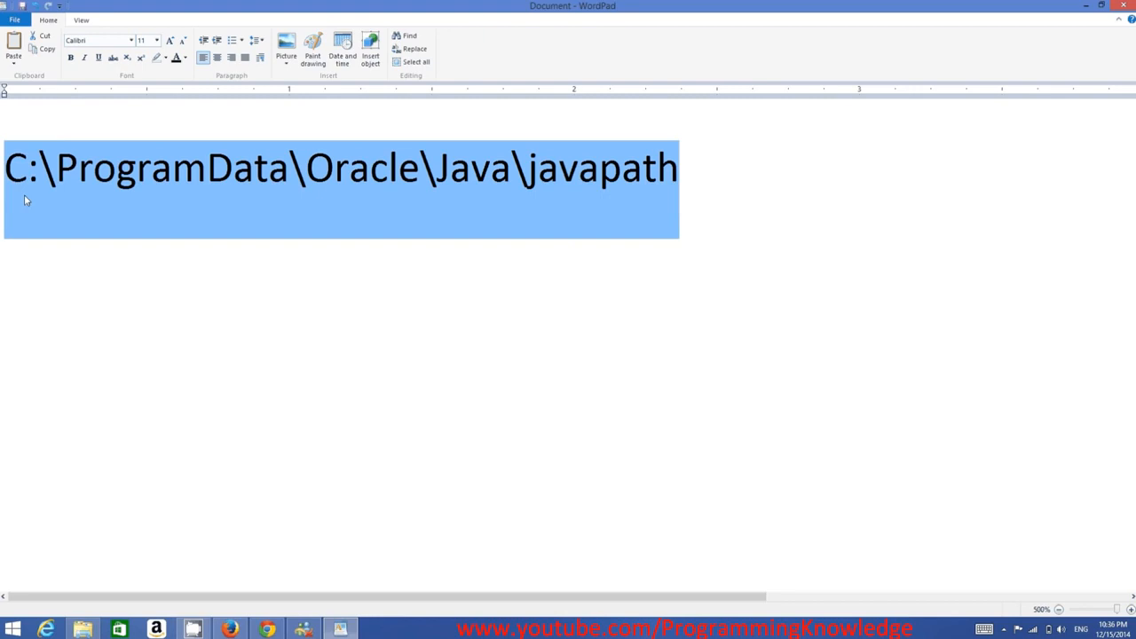
Navigate File Explorer to C:\ProgramData\Oracle\Java\javapath and inspect the files there
left_click(82, 628)
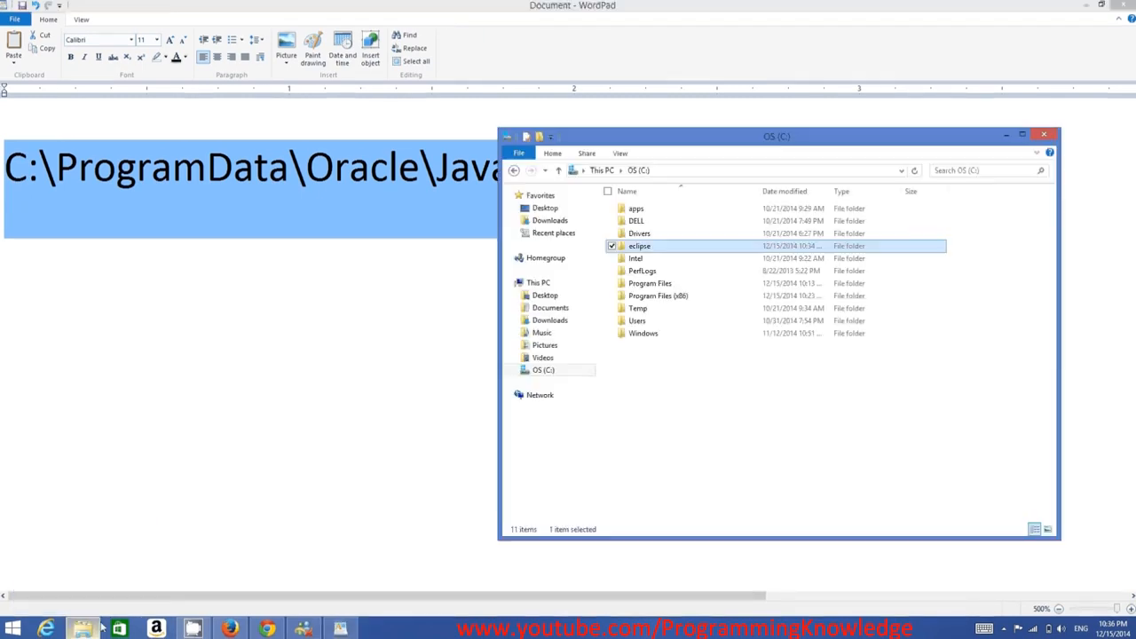
left_click(720, 175)
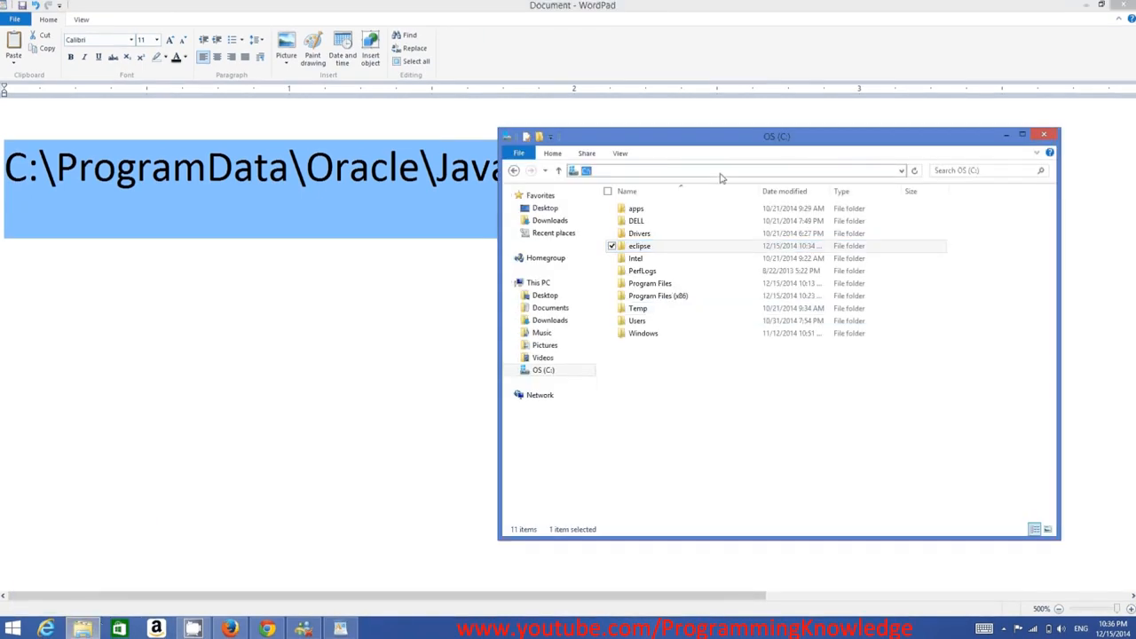
key("ctrl+v")
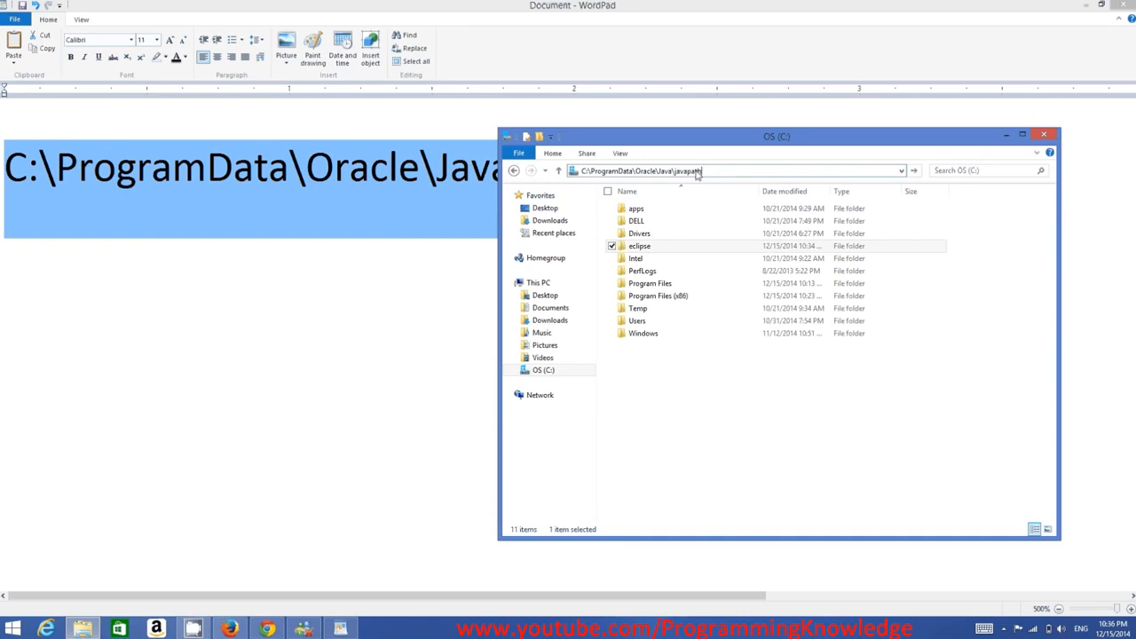
key("Return")
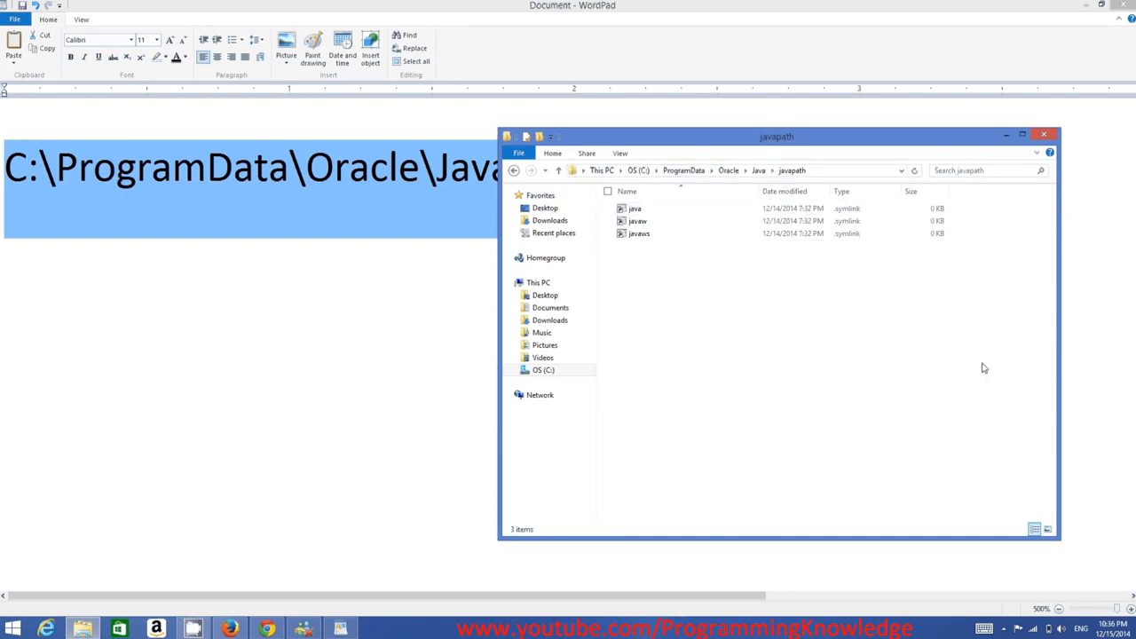
left_click_drag(994, 364, 607, 211)
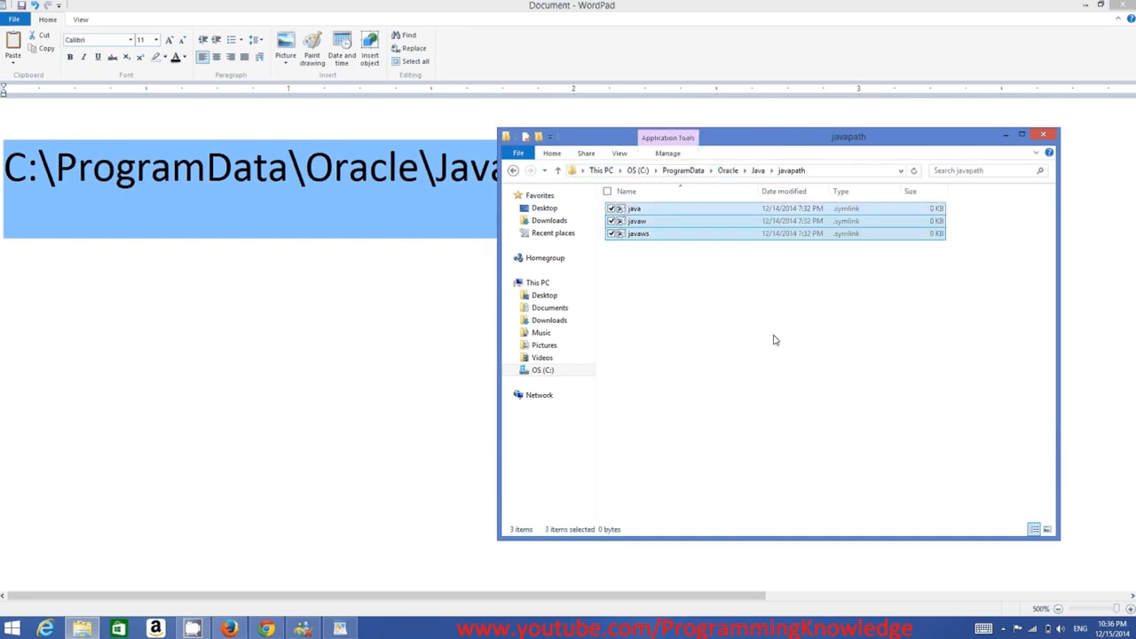
left_click(775, 341)
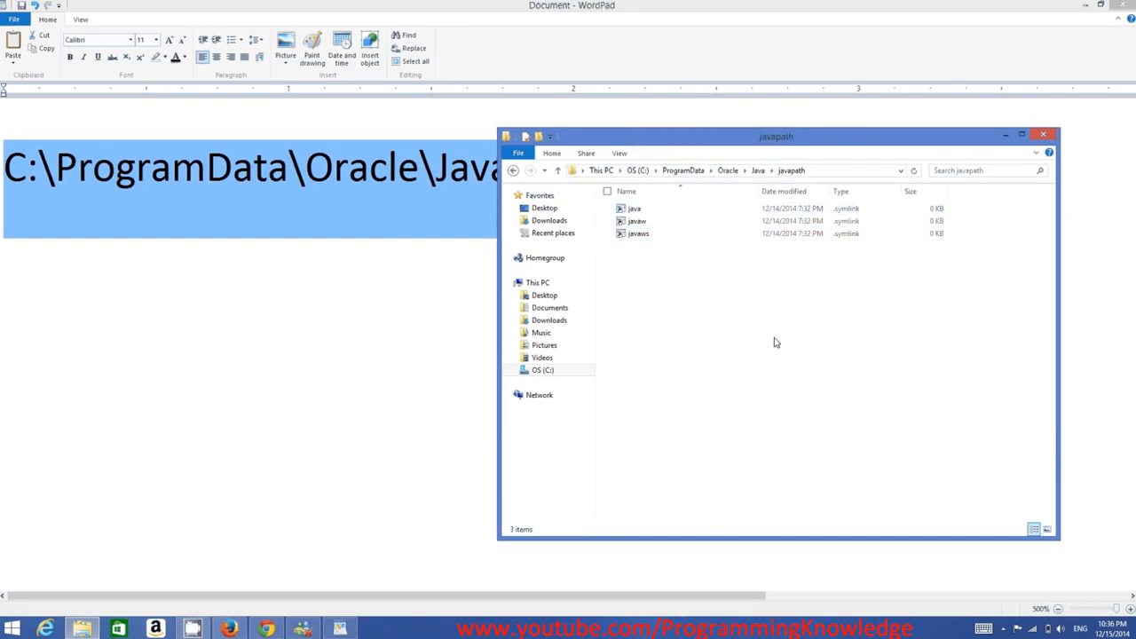
Minimize the open windows and open the System control panel through Windows search
left_click(1007, 138)
left_click(1084, 7)
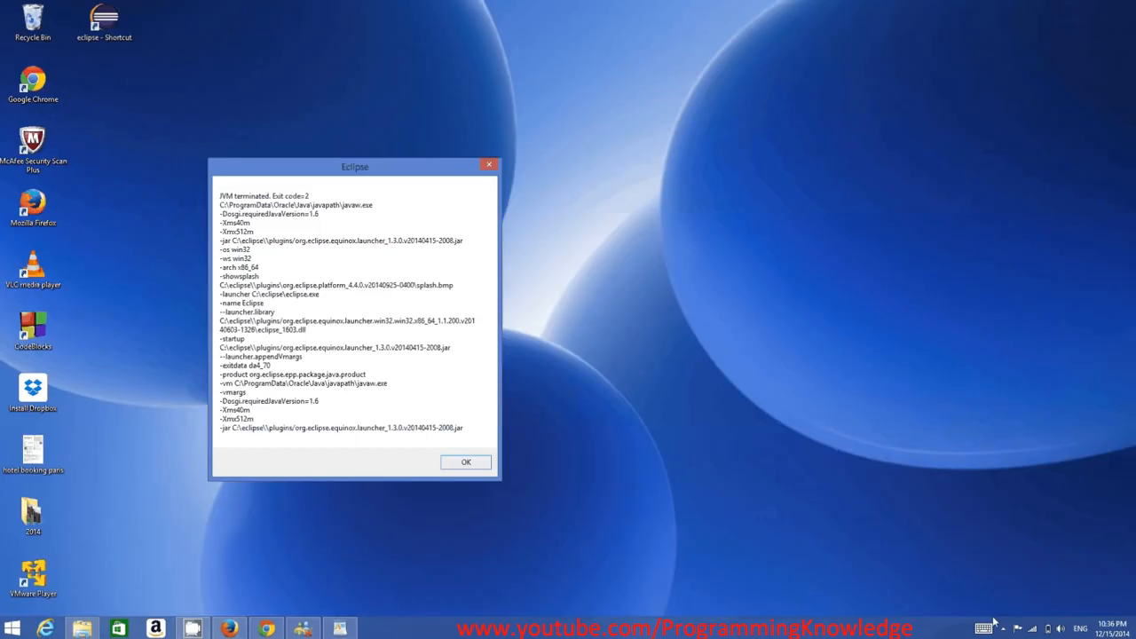
left_click(1088, 237)
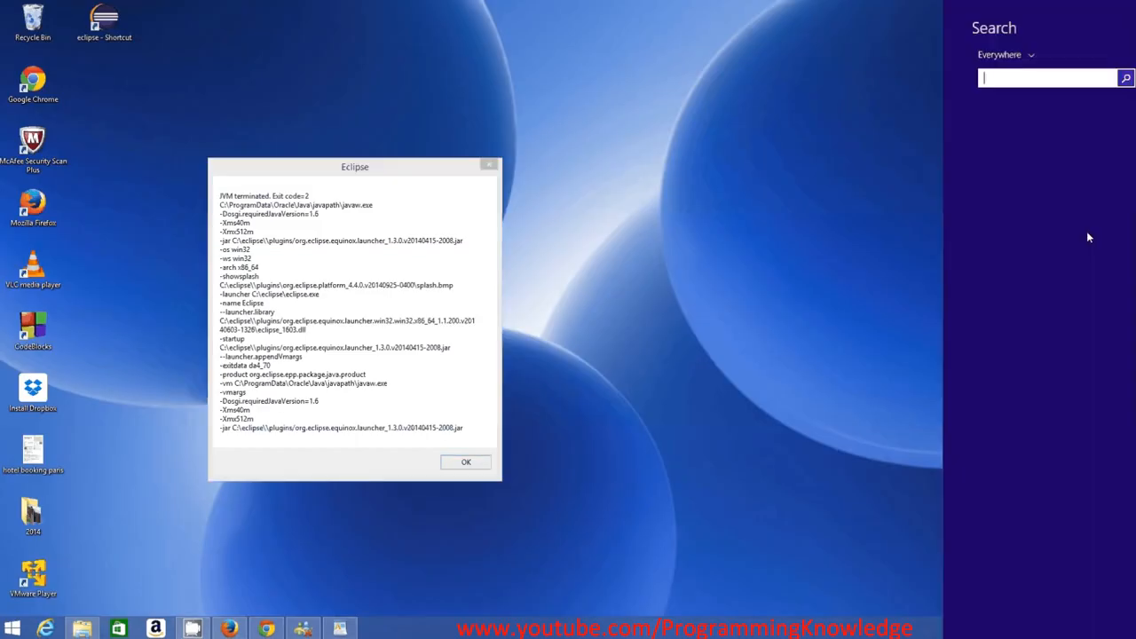
type("sz")
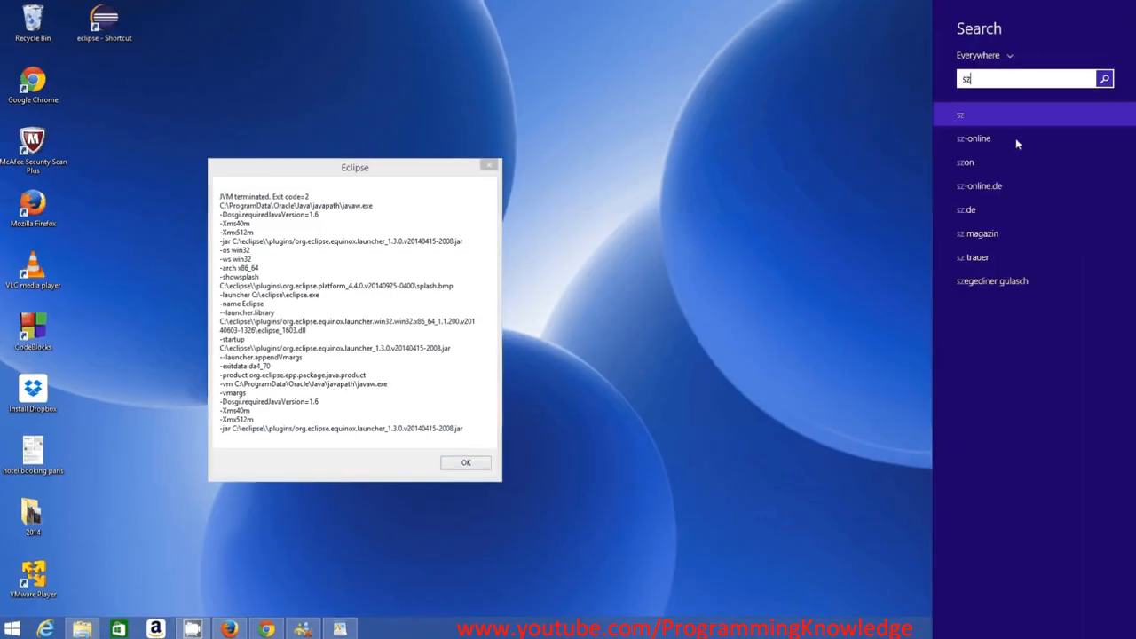
key("BackSpace")
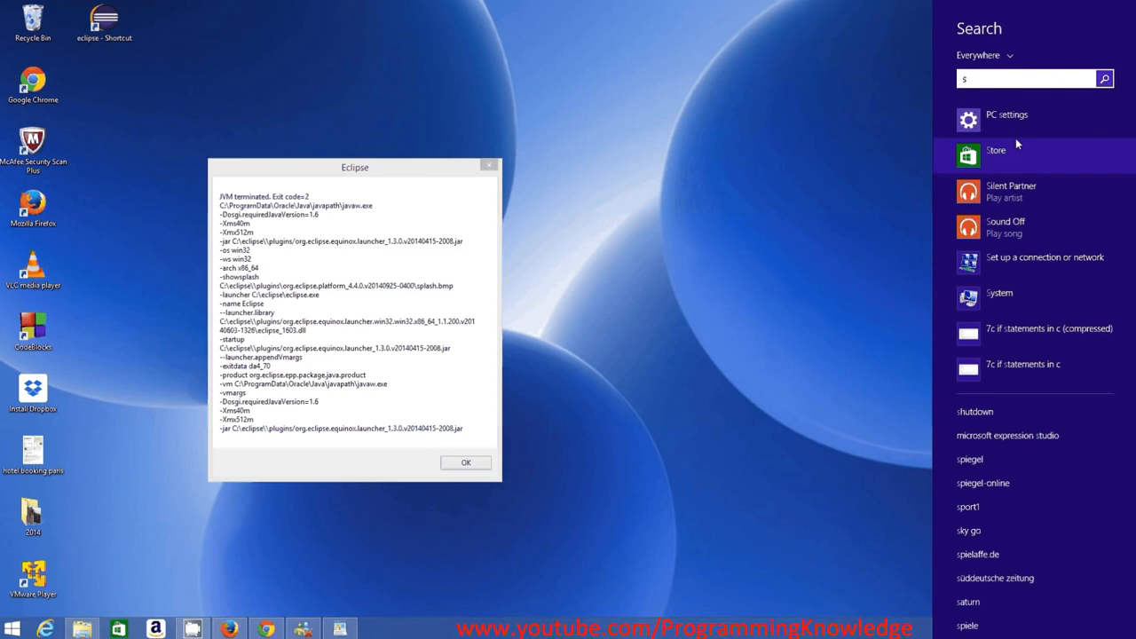
key("Escape")
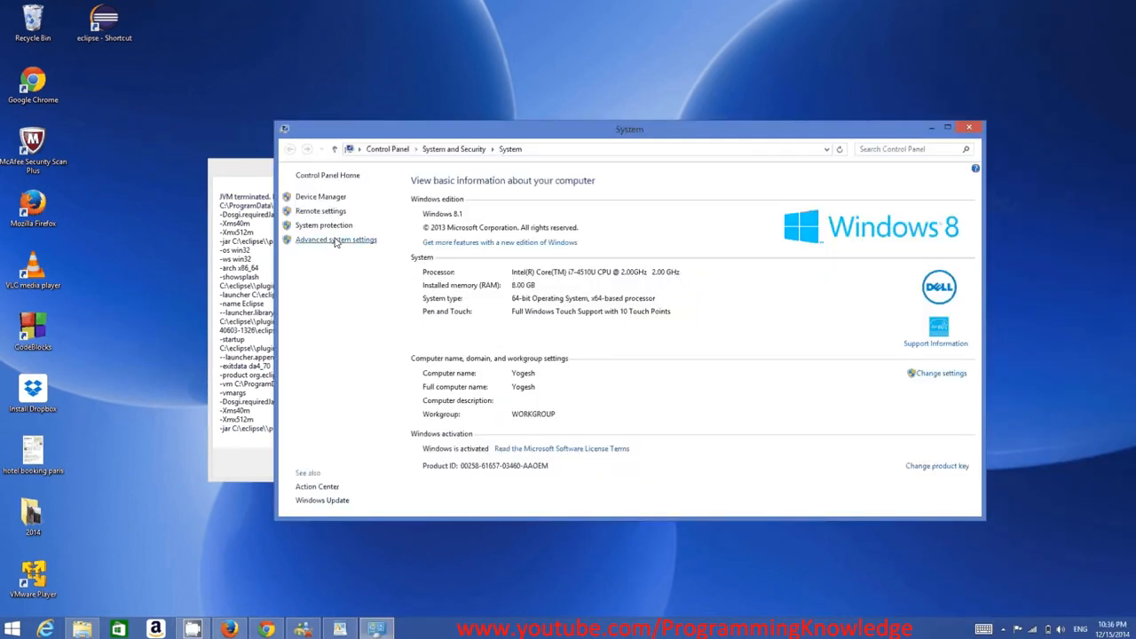
Open Environment Variables from Advanced system settings and open the system Path variable for editing
left_click(336, 240)
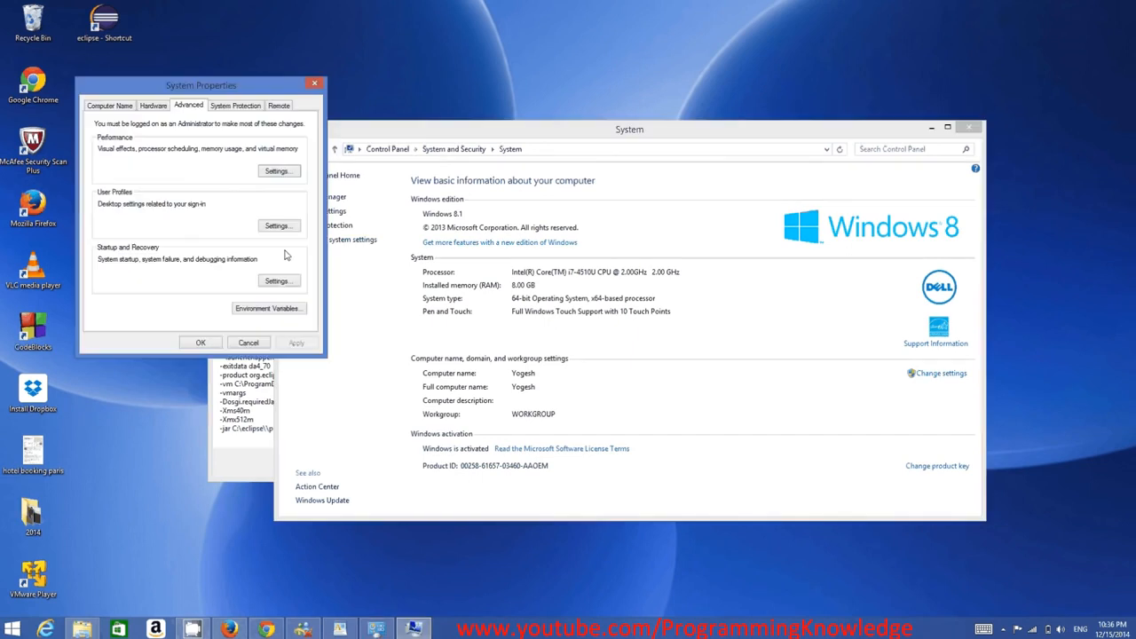
left_click(246, 310)
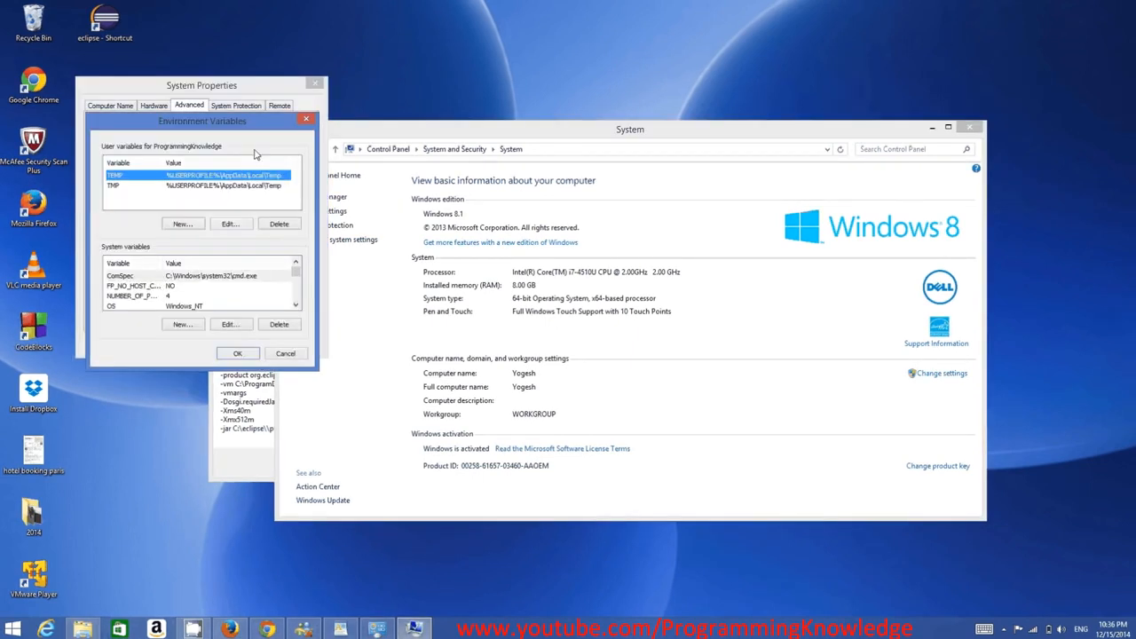
left_click_drag(257, 121, 412, 134)
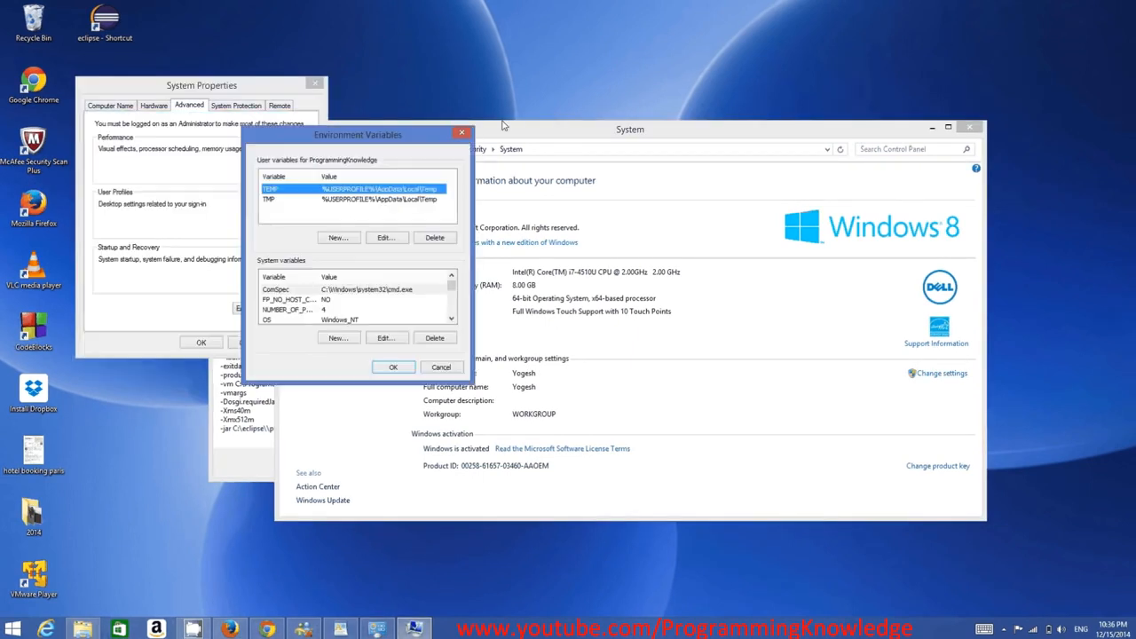
left_click(451, 318)
left_click(451, 318)
left_click(367, 309)
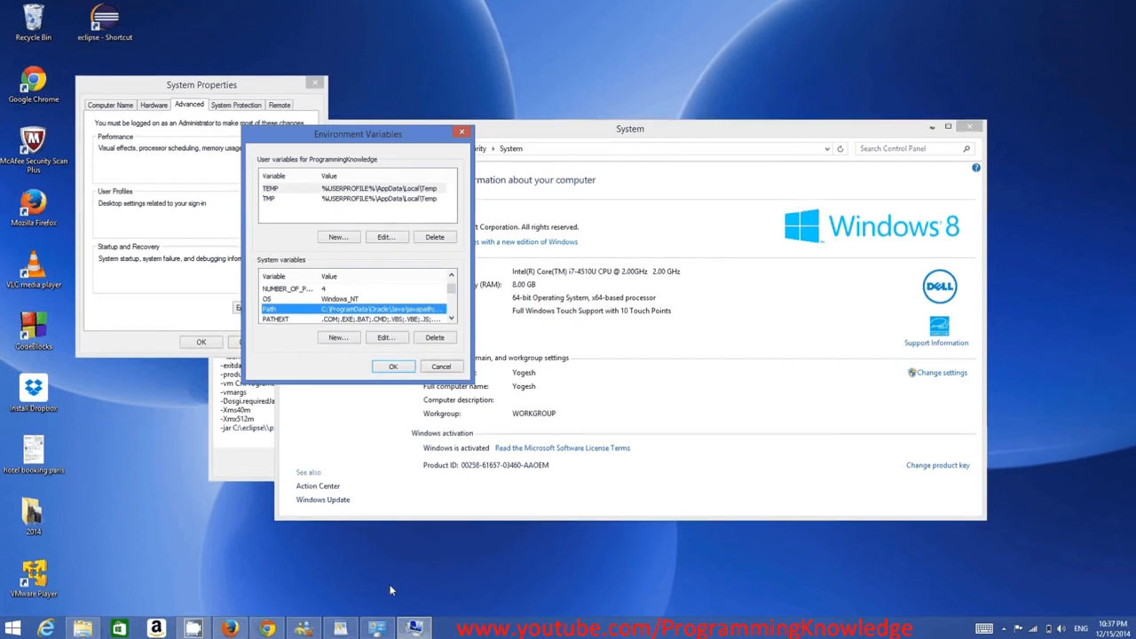
double_click(380, 311)
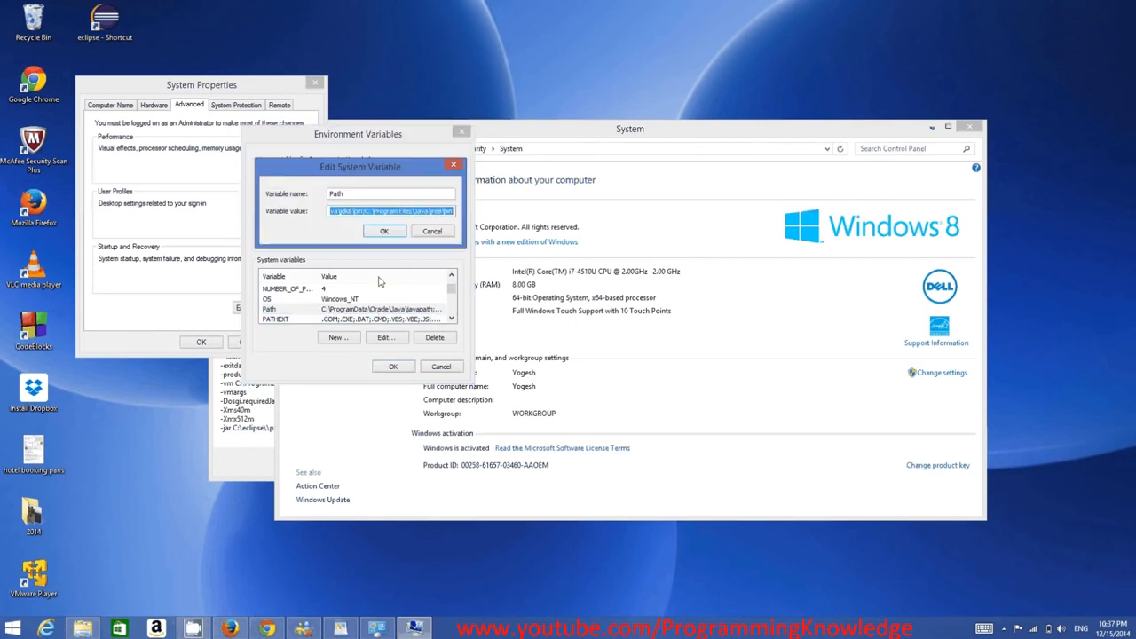
Compare the start of the Path value with the javapath location noted in WordPad
left_click(348, 211)
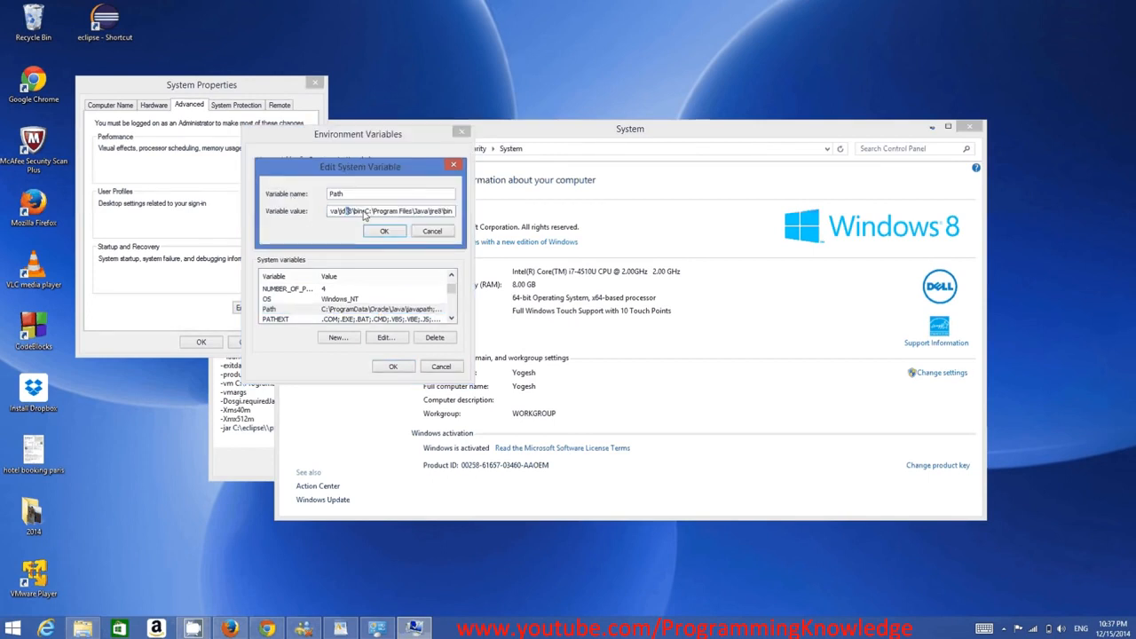
left_click_drag(363, 214, 299, 207)
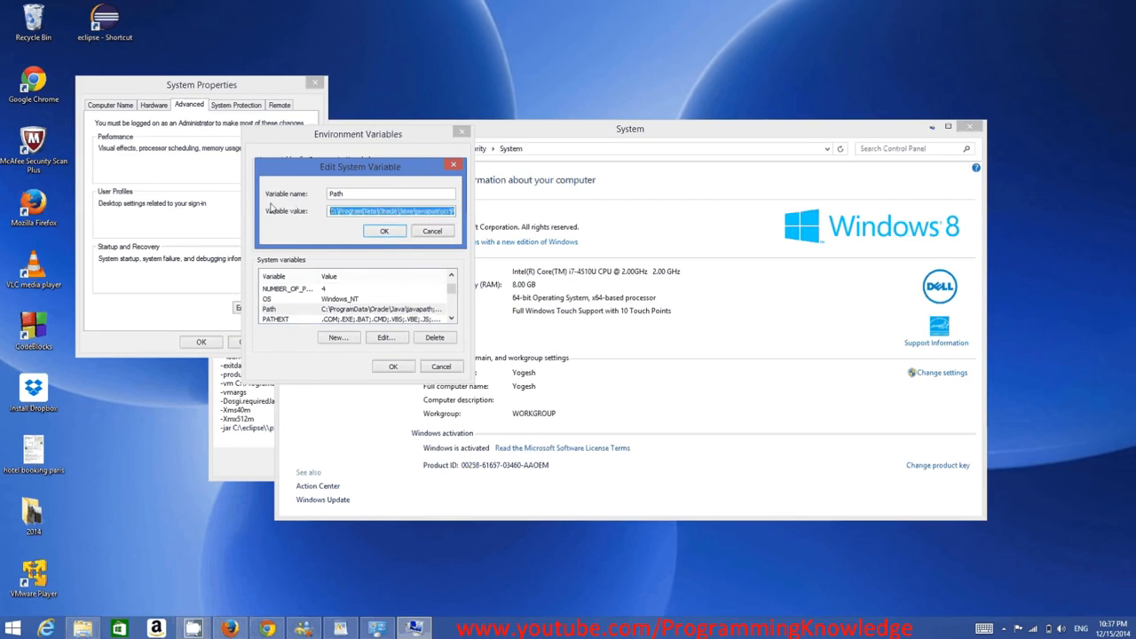
left_click(341, 629)
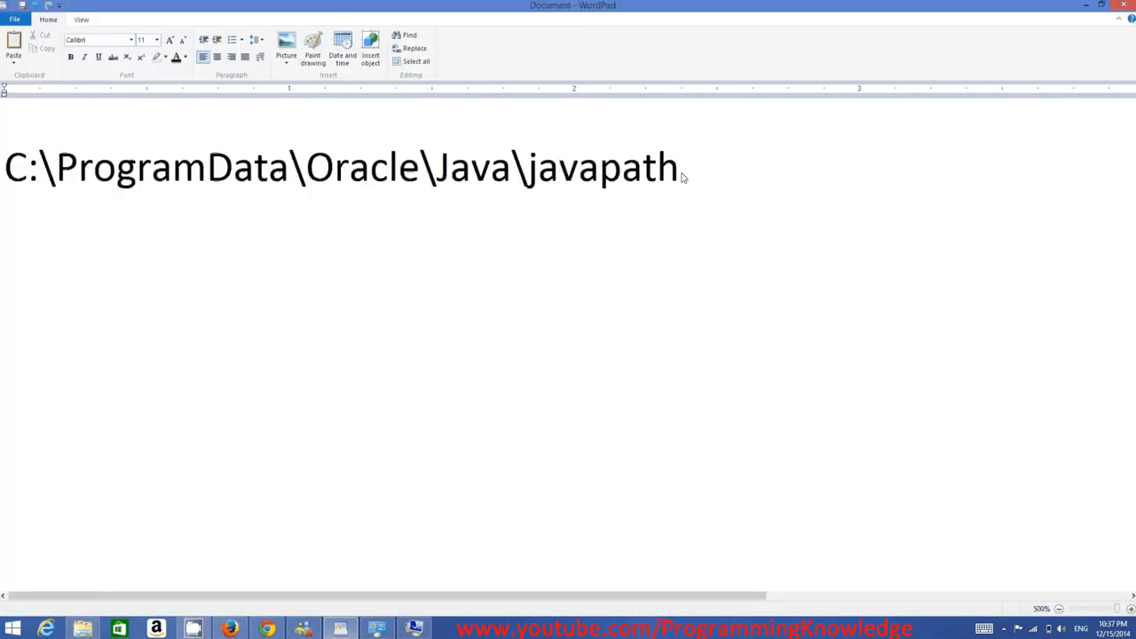
double_click(591, 173)
left_click_drag(590, 174, 67, 242)
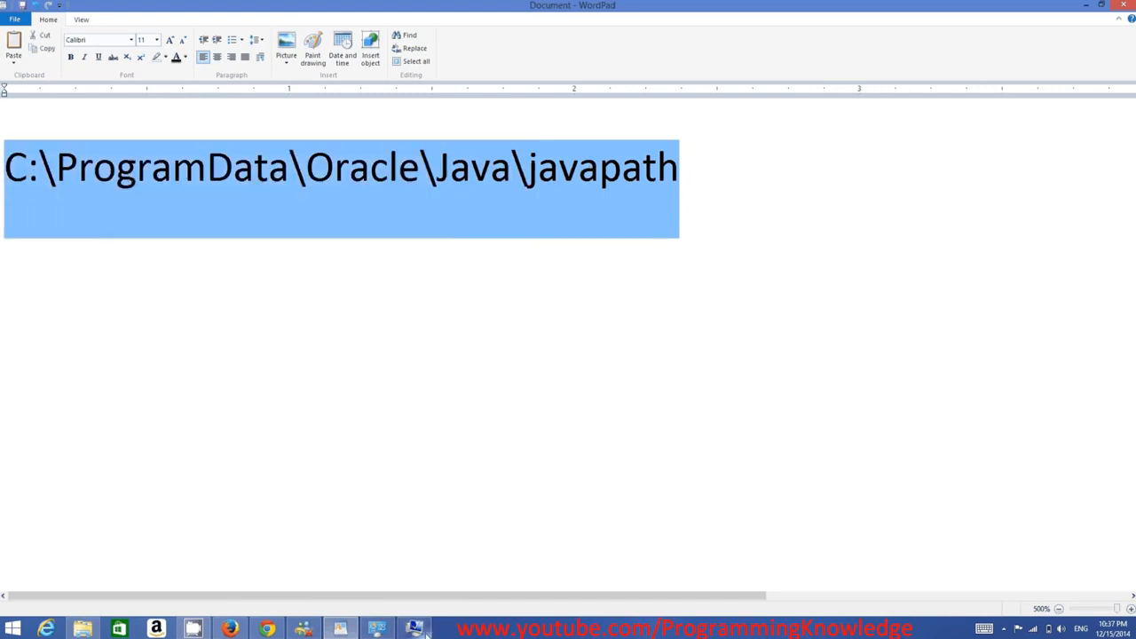
Delete the C:\ProgramData\Oracle\Java\javapath entry from the Path value and confirm all open dialogs
left_click(413, 629)
left_click(408, 211)
left_click_drag(335, 215, 447, 216)
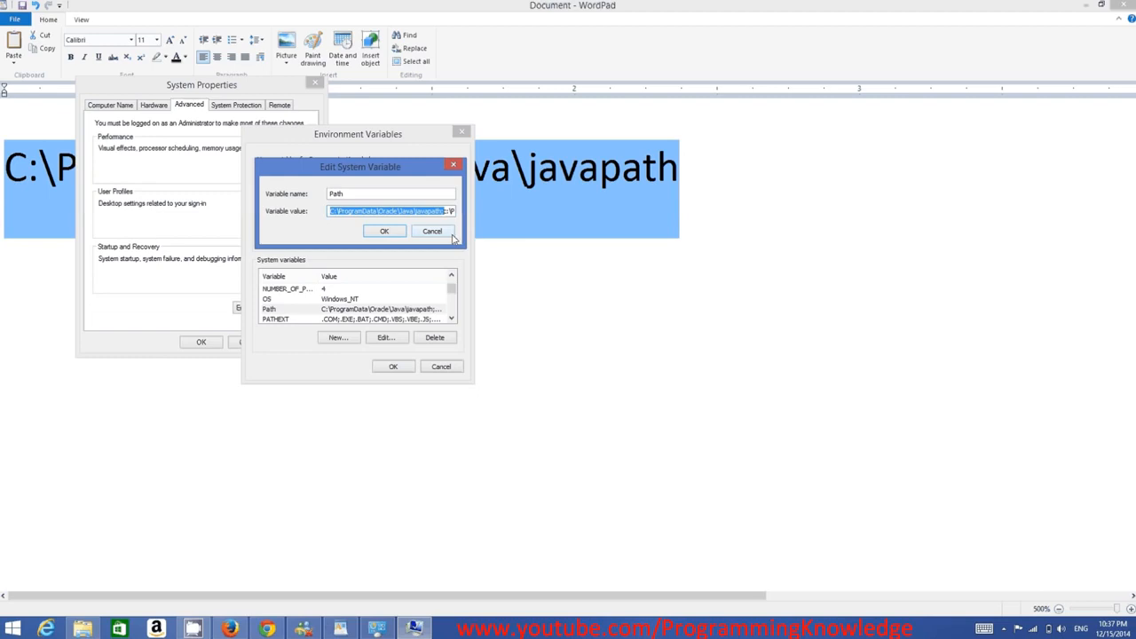
key("Delete")
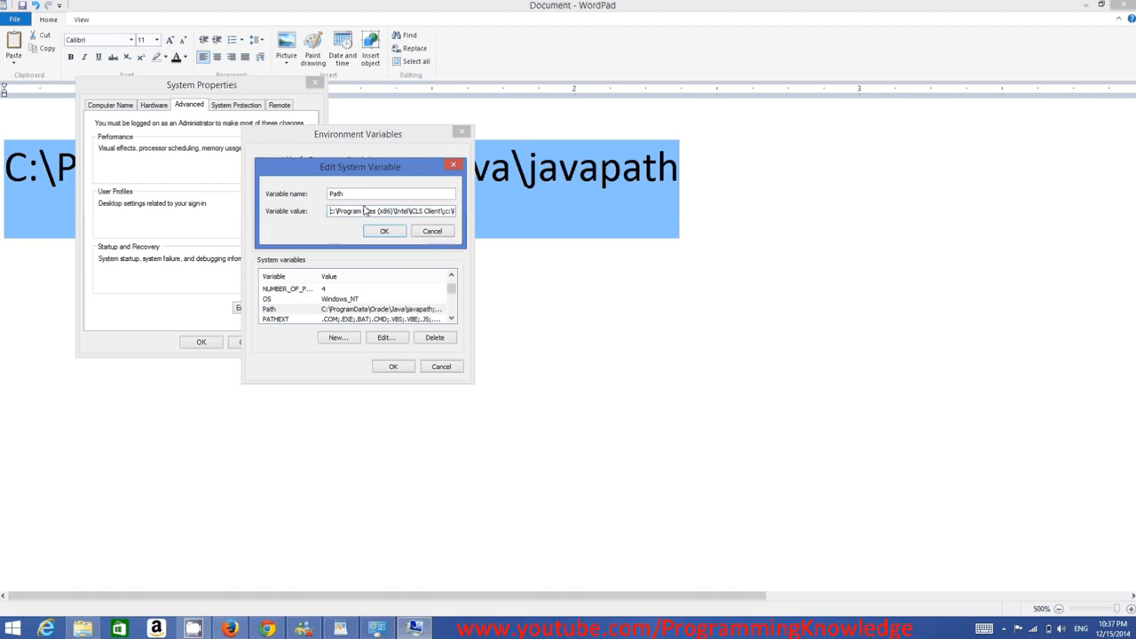
left_click(384, 232)
left_click(406, 371)
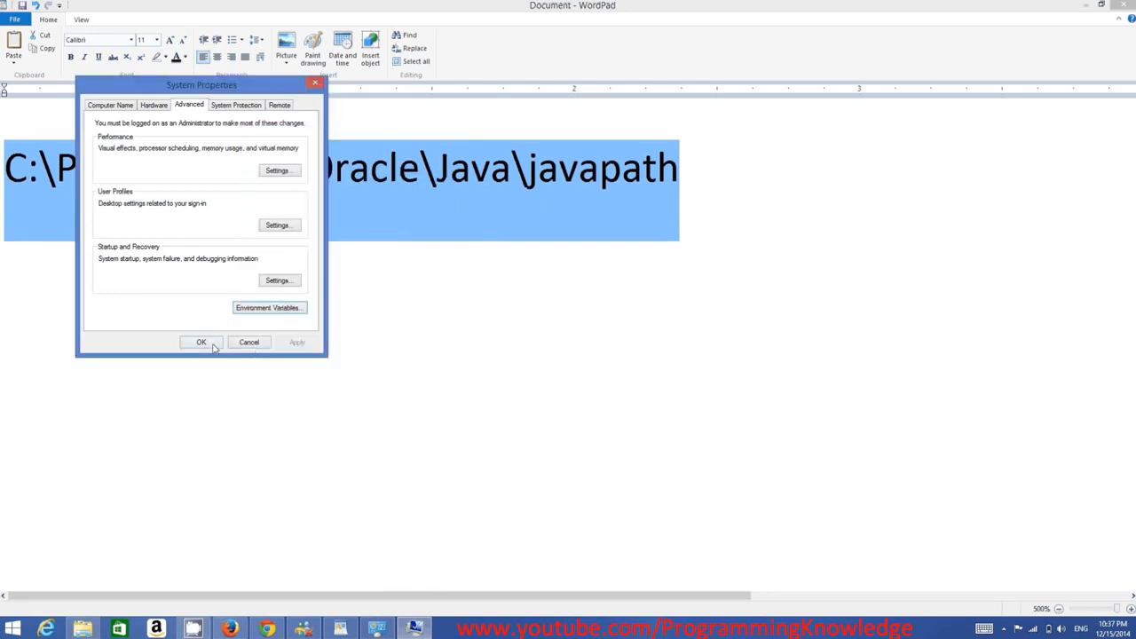
left_click(214, 347)
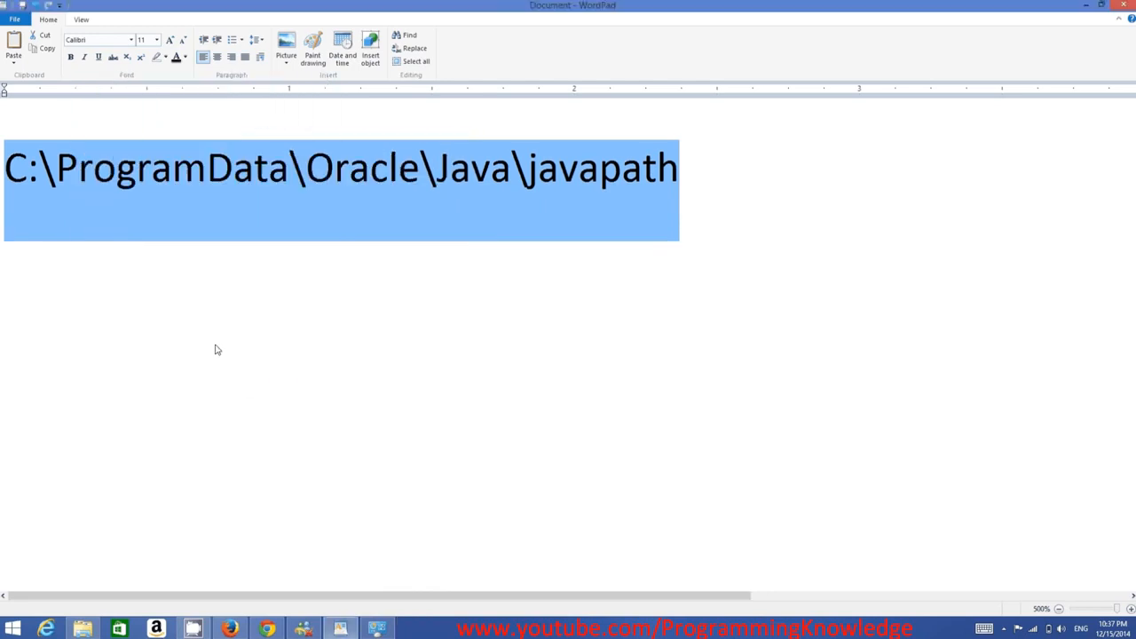
Minimize WordPad, close the System window and dismiss the Eclipse error dialog
left_click(1086, 9)
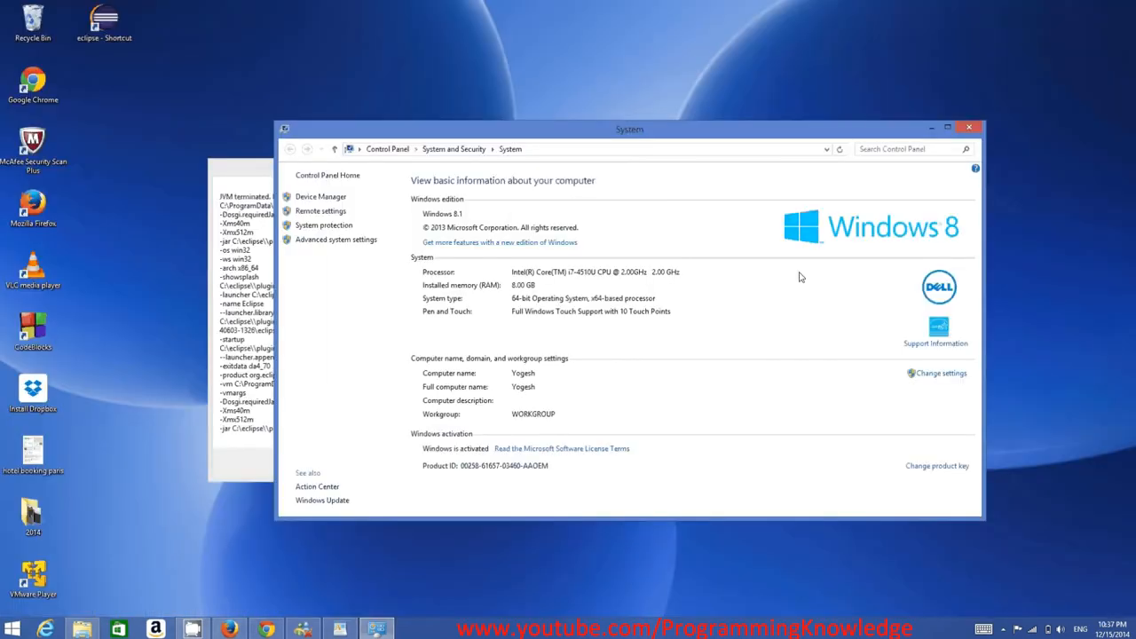
left_click(972, 131)
left_click(464, 463)
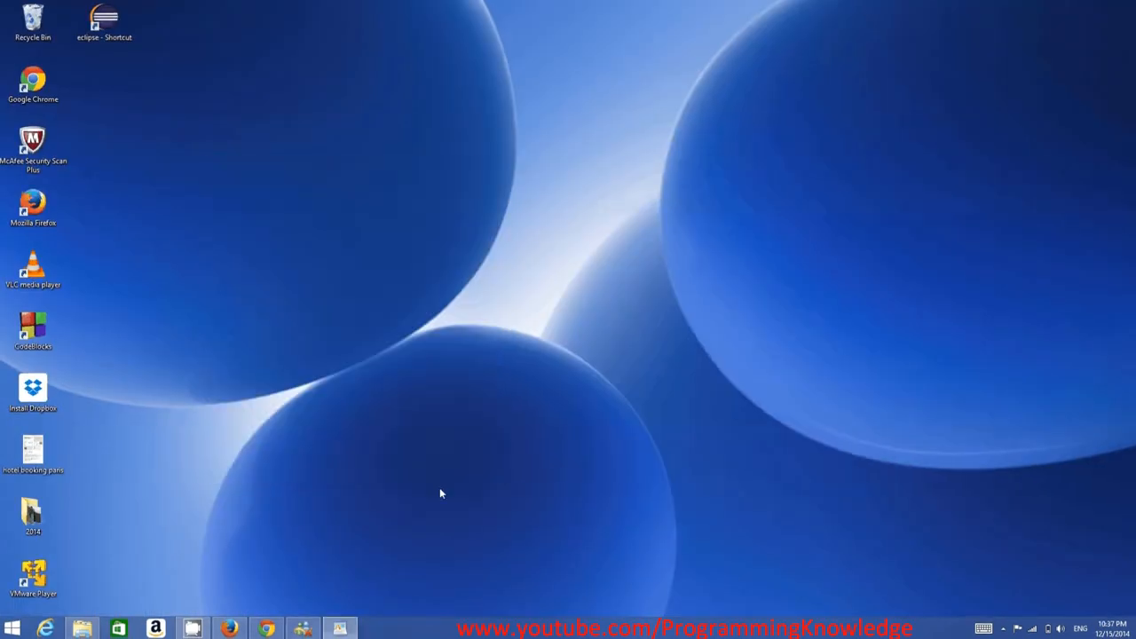
Open the C:\eclipse folder in File Explorer and launch the eclipse application
key("alt+Tab")
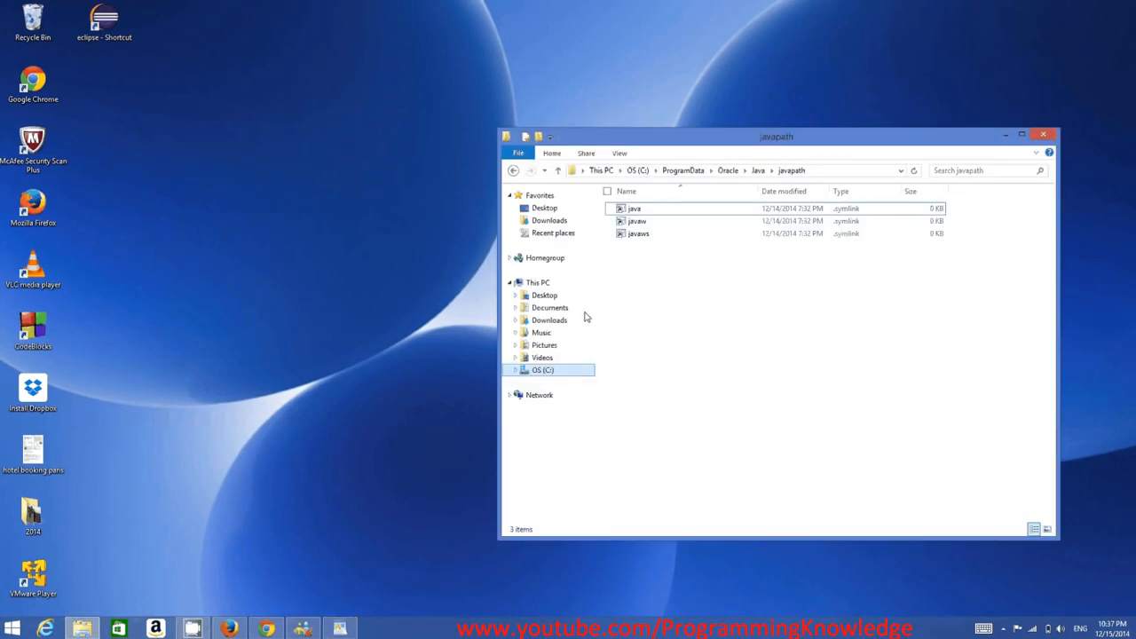
left_click(514, 172)
double_click(652, 247)
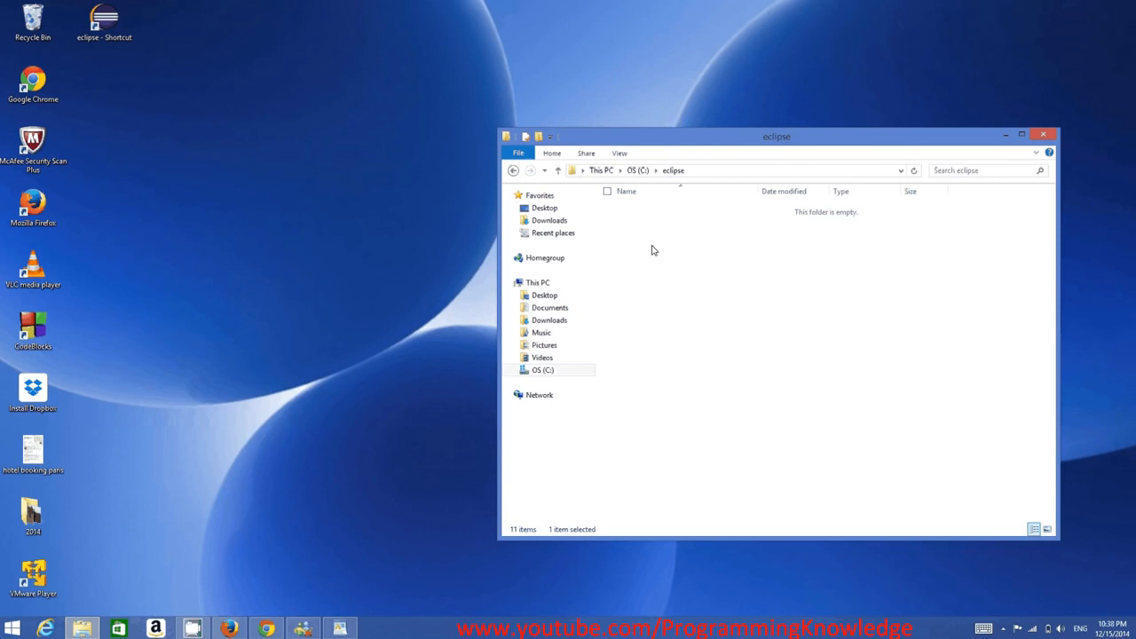
left_click(635, 311)
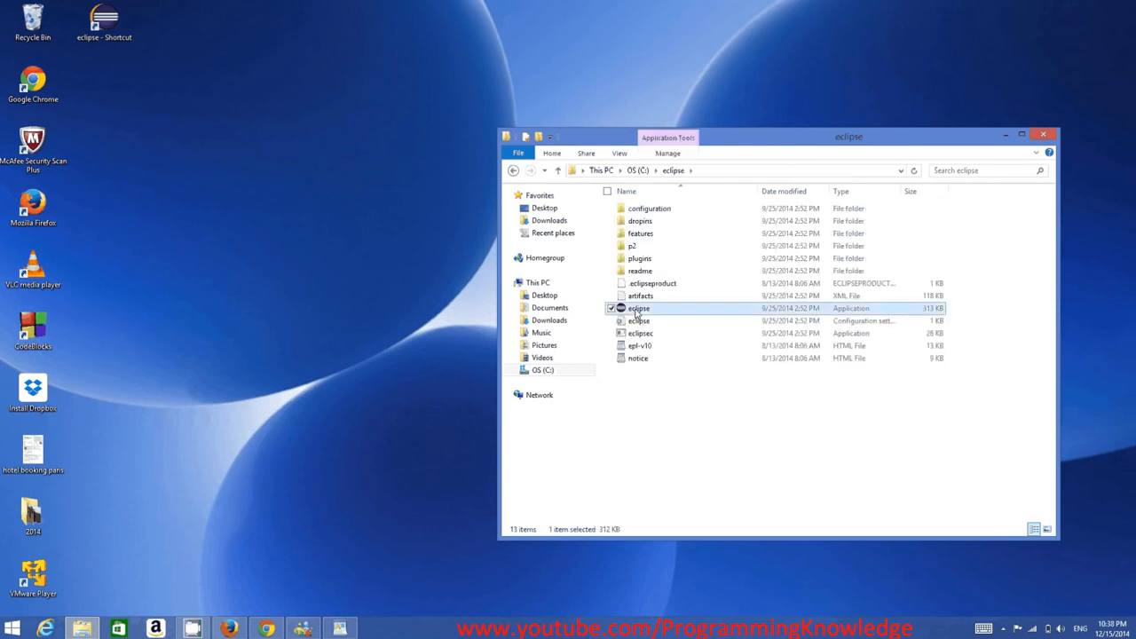
double_click(636, 311)
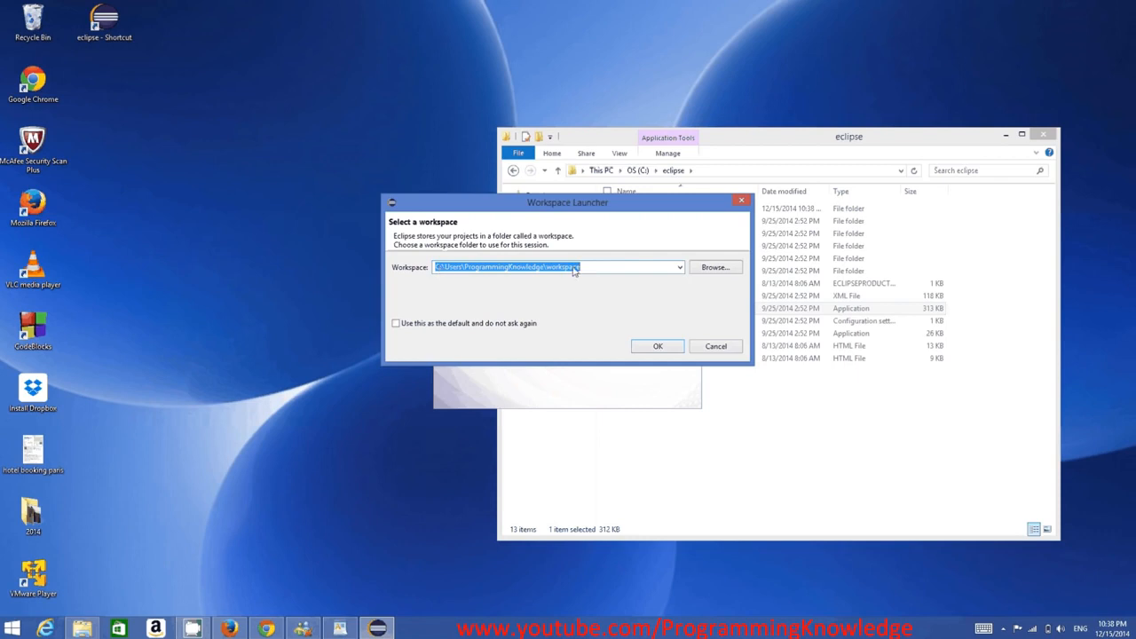
Accept the default workspace folder in the Workspace Launcher
double_click(493, 269)
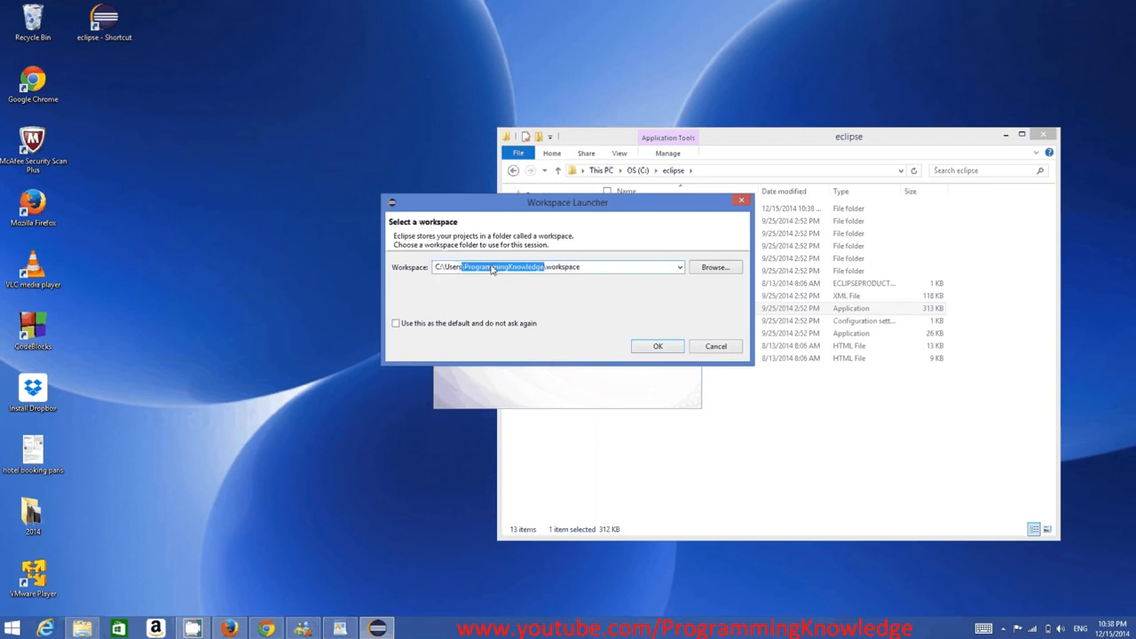
left_click(563, 273)
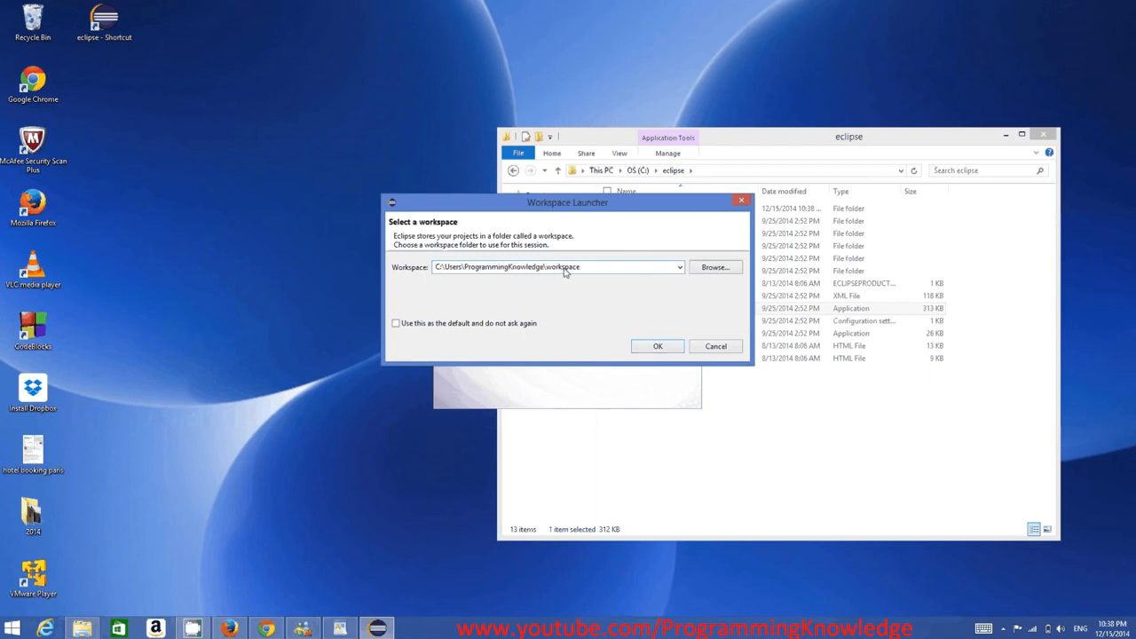
double_click(563, 269)
left_click(654, 347)
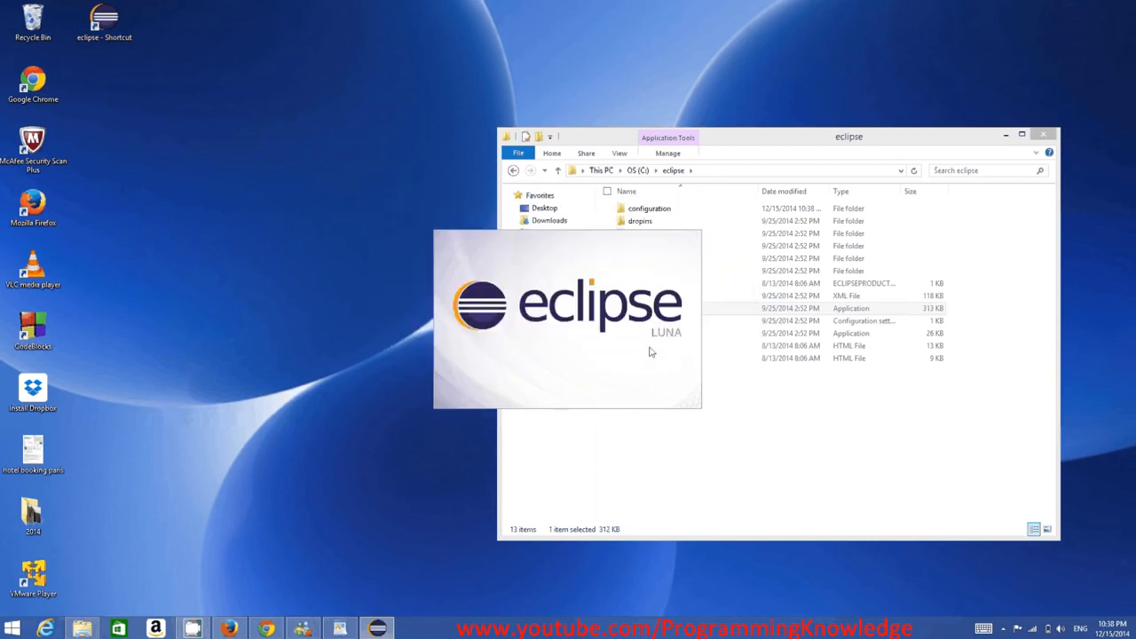
Maximize the Eclipse window and start creating a new Java Project
left_click(1006, 135)
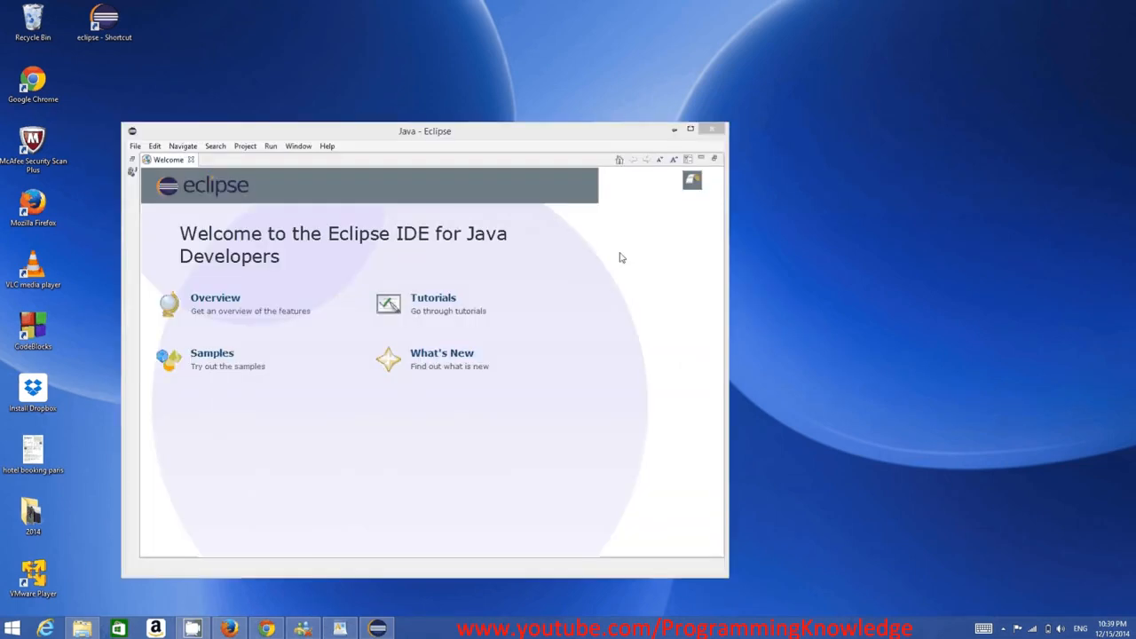
left_click(690, 131)
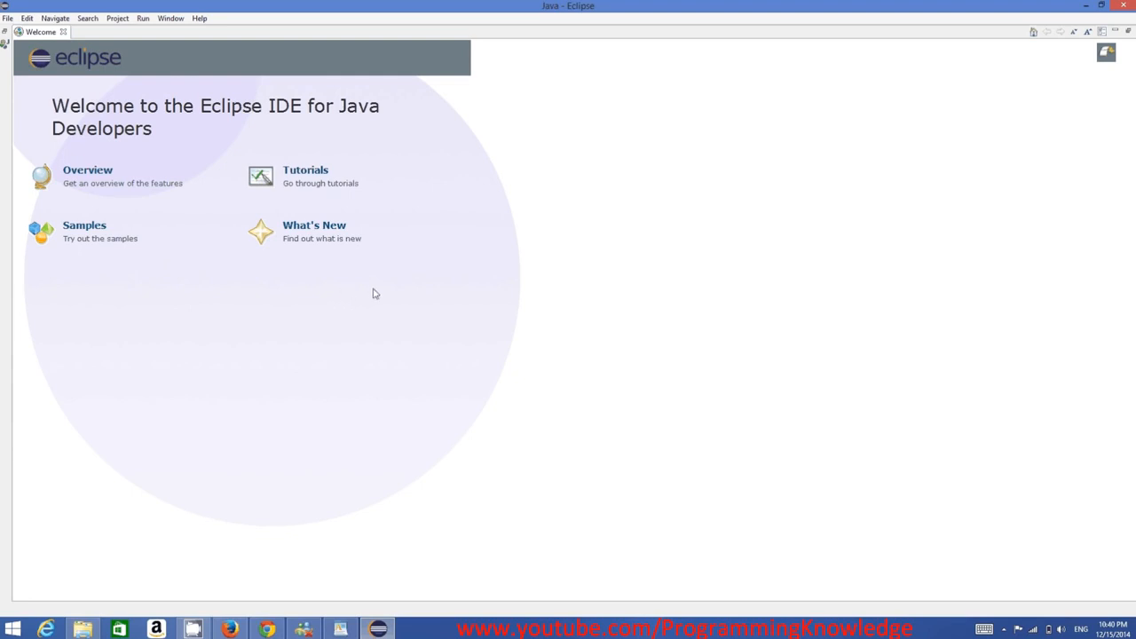
left_click(8, 20)
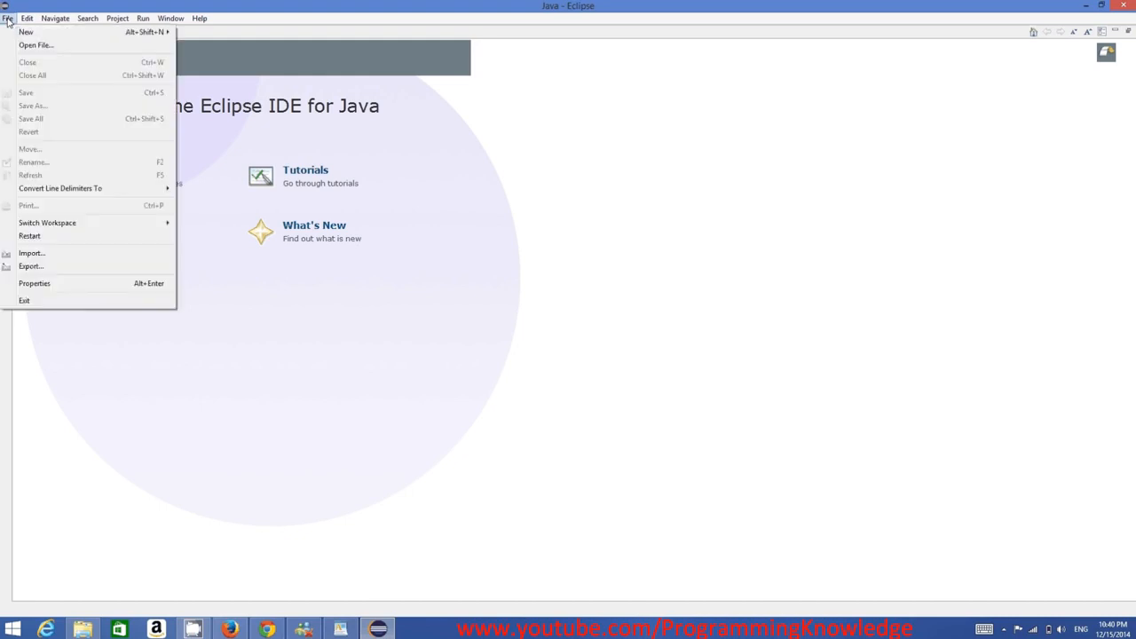
mouse_move(114, 32)
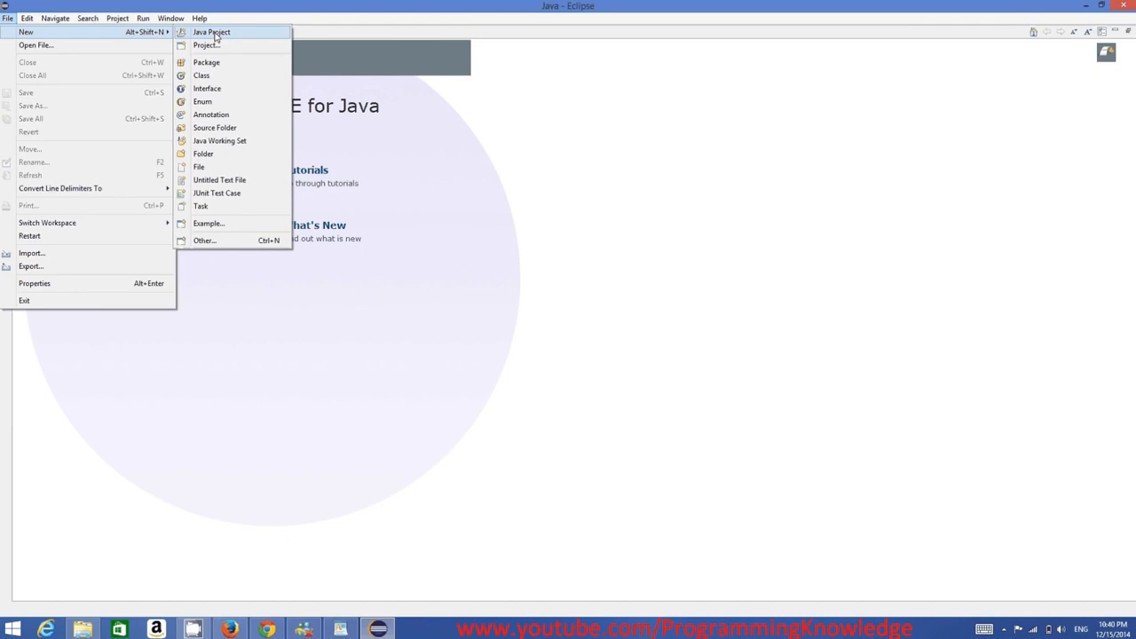
left_click(218, 34)
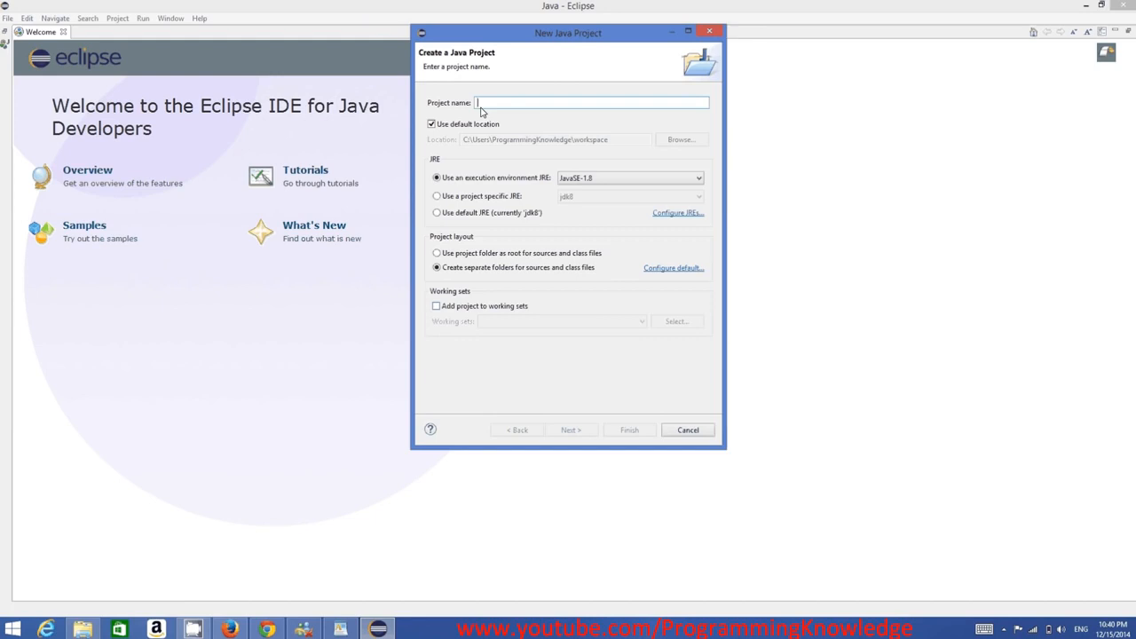
Name the new Java project MyFirstProject
type("MyFirstP")
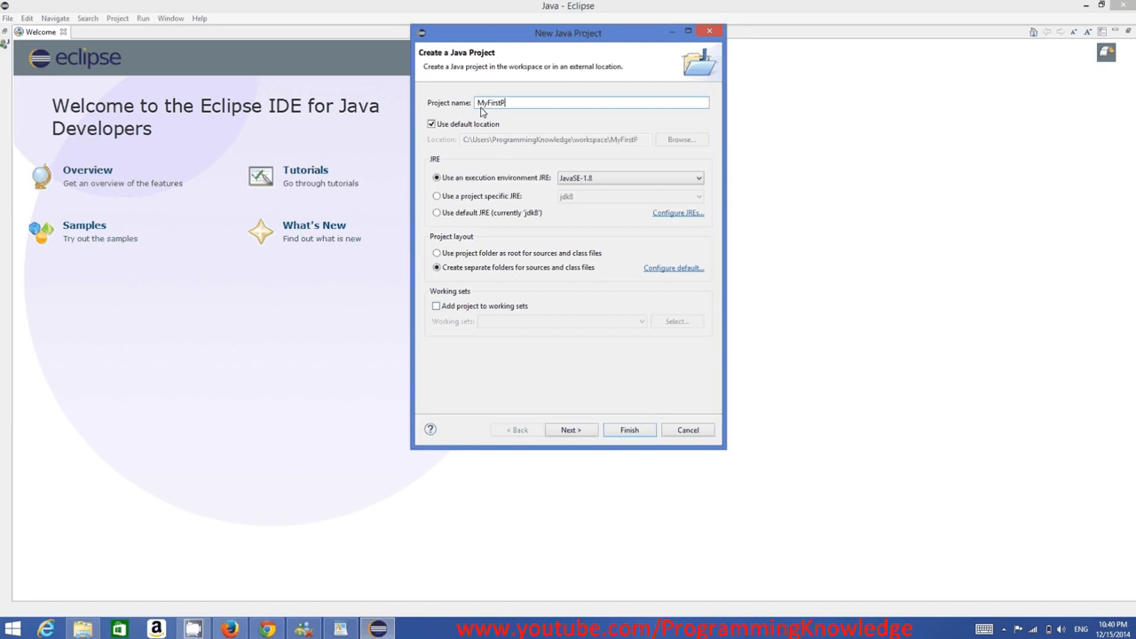
type("roject")
Advance to the Java Settings page and finish creating the project with default settings
left_click_drag(531, 103, 477, 103)
left_click(481, 103)
left_click_drag(478, 103, 487, 107)
left_click(502, 105)
left_click_drag(480, 104, 491, 107)
left_click(486, 106)
left_click_drag(483, 106, 479, 105)
left_click(489, 105)
left_click(502, 104)
left_click_drag(534, 107, 476, 106)
left_click(531, 108)
left_click_drag(512, 107, 468, 107)
left_click(585, 433)
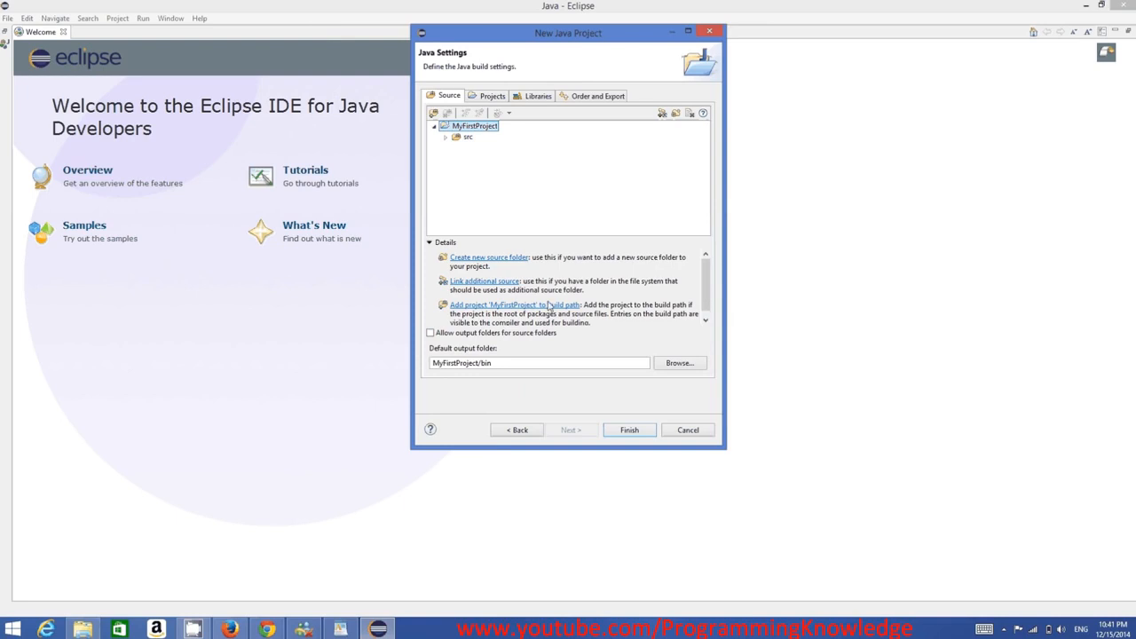
left_click(629, 432)
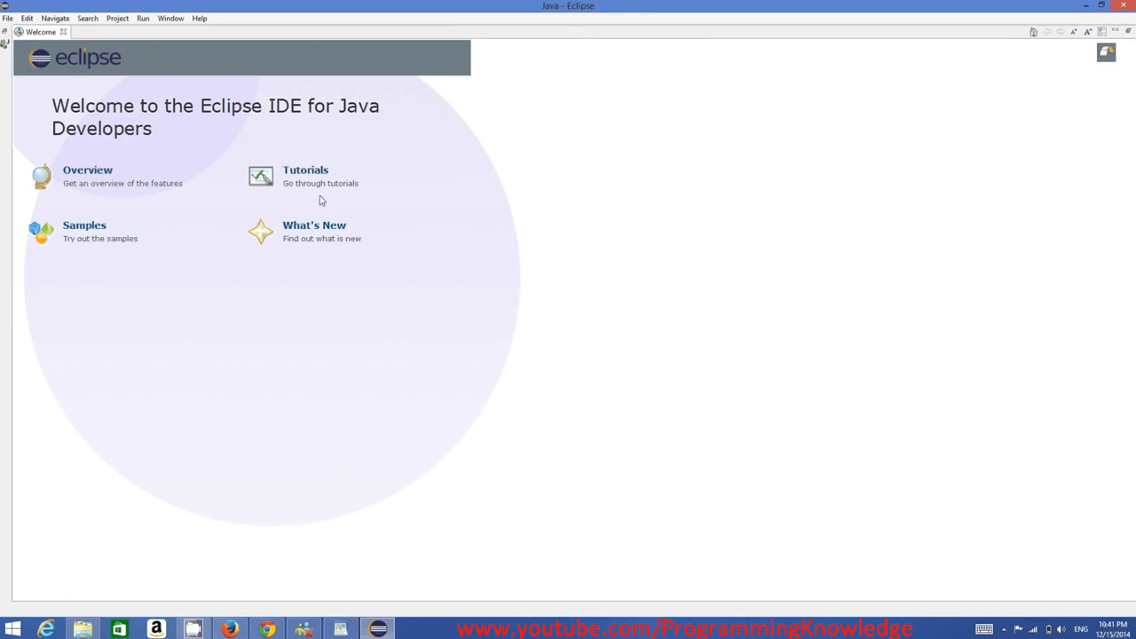
Close the Welcome page and expand MyFirstProject in the Package Explorer
left_click(4, 34)
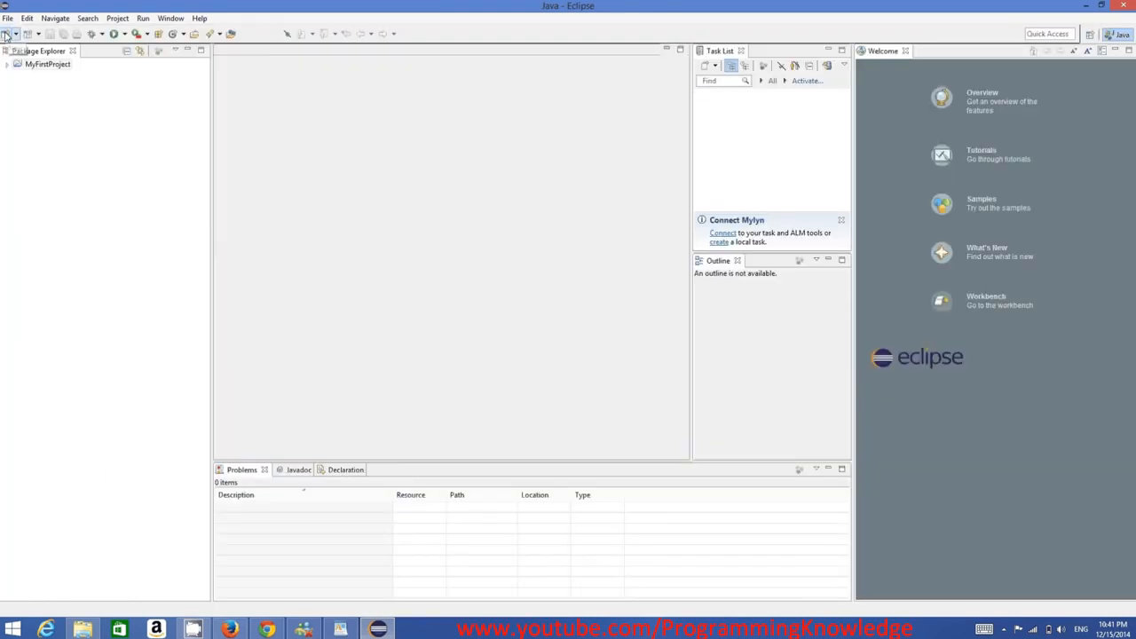
left_click(28, 67)
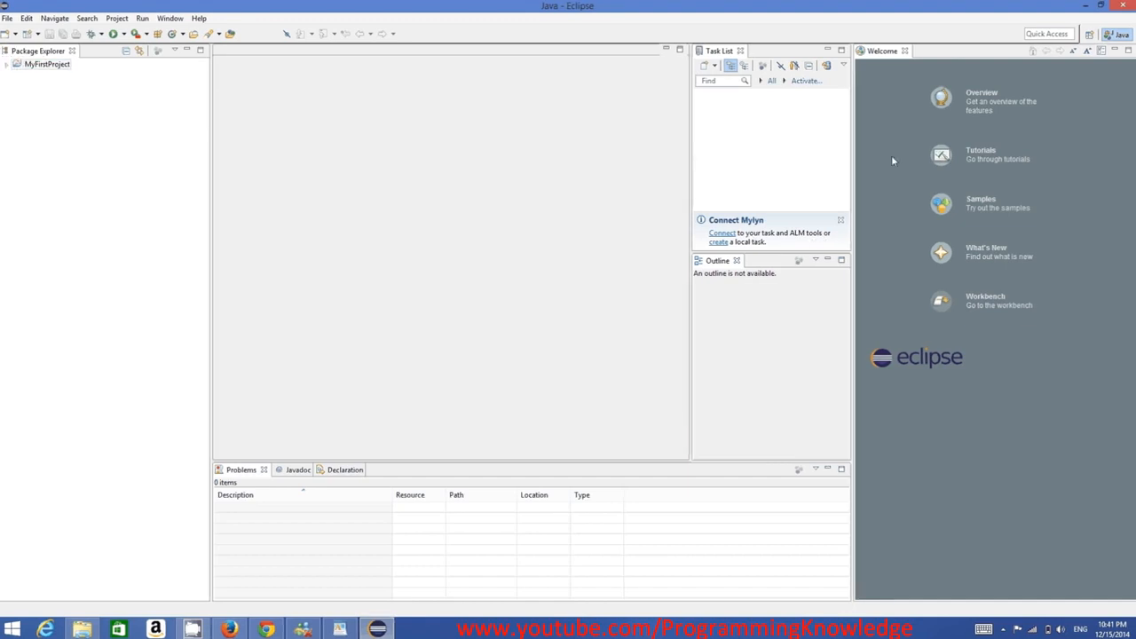
double_click(16, 64)
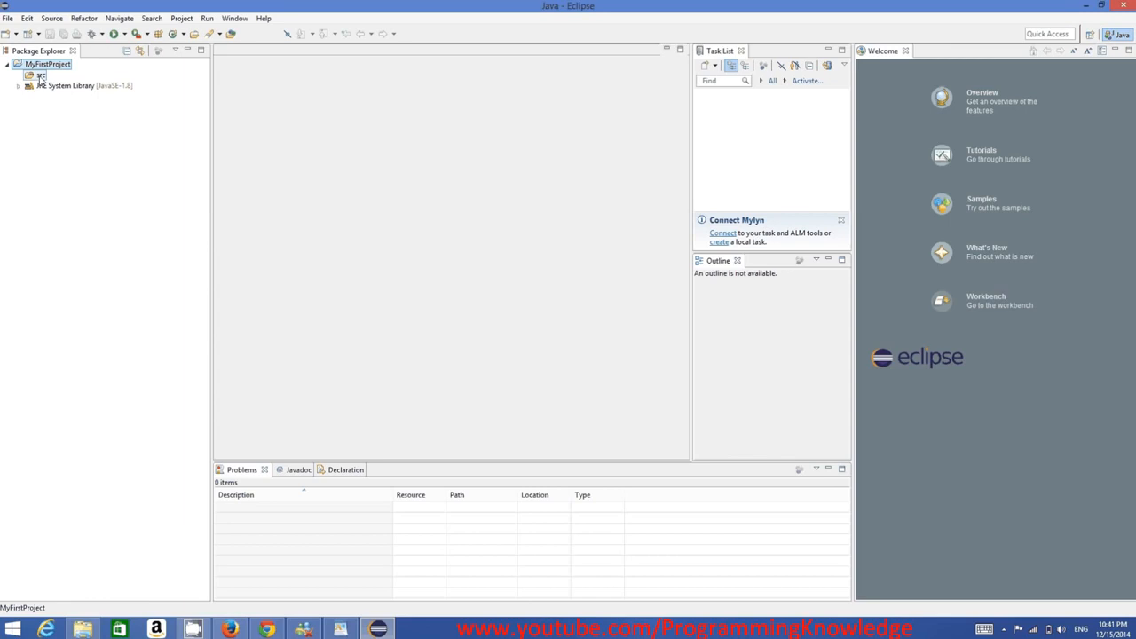
right_click(39, 78)
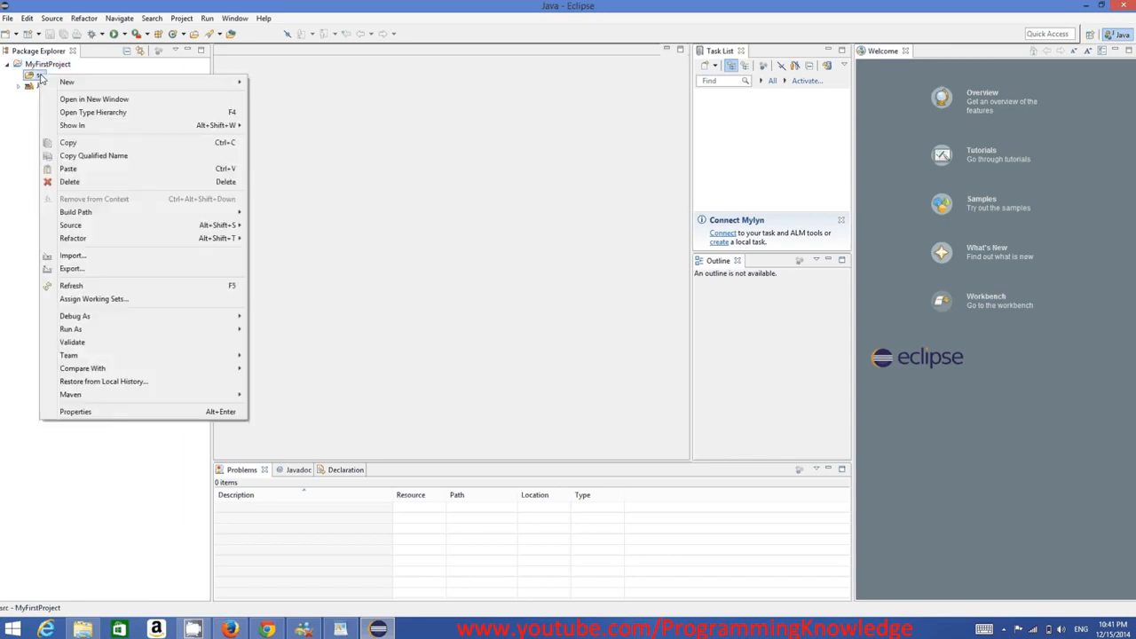
mouse_move(133, 81)
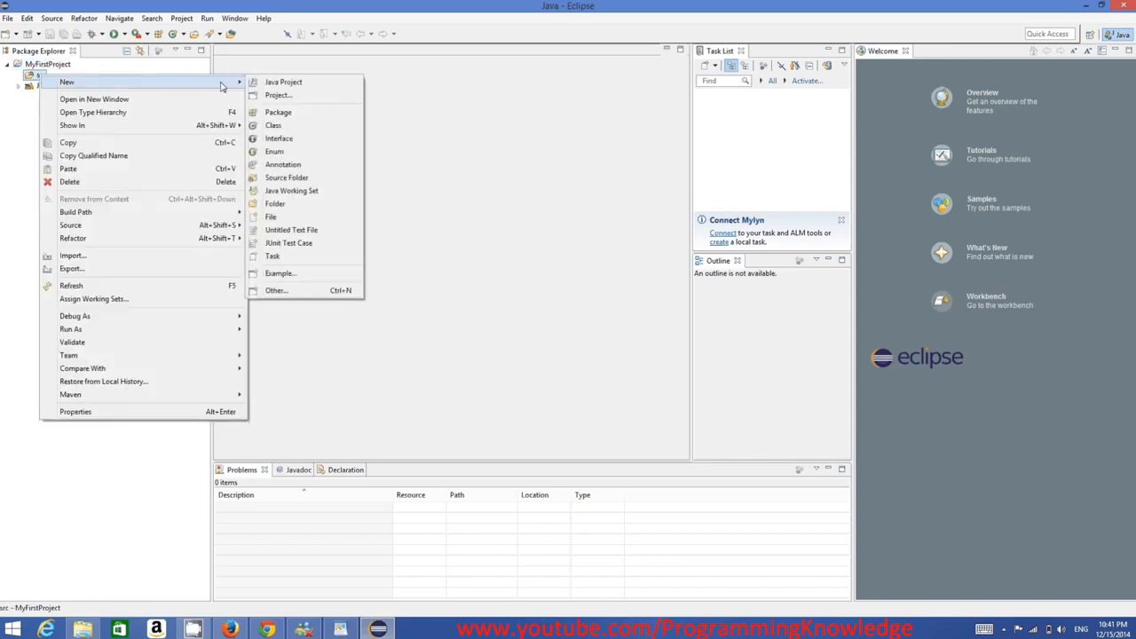
left_click(283, 132)
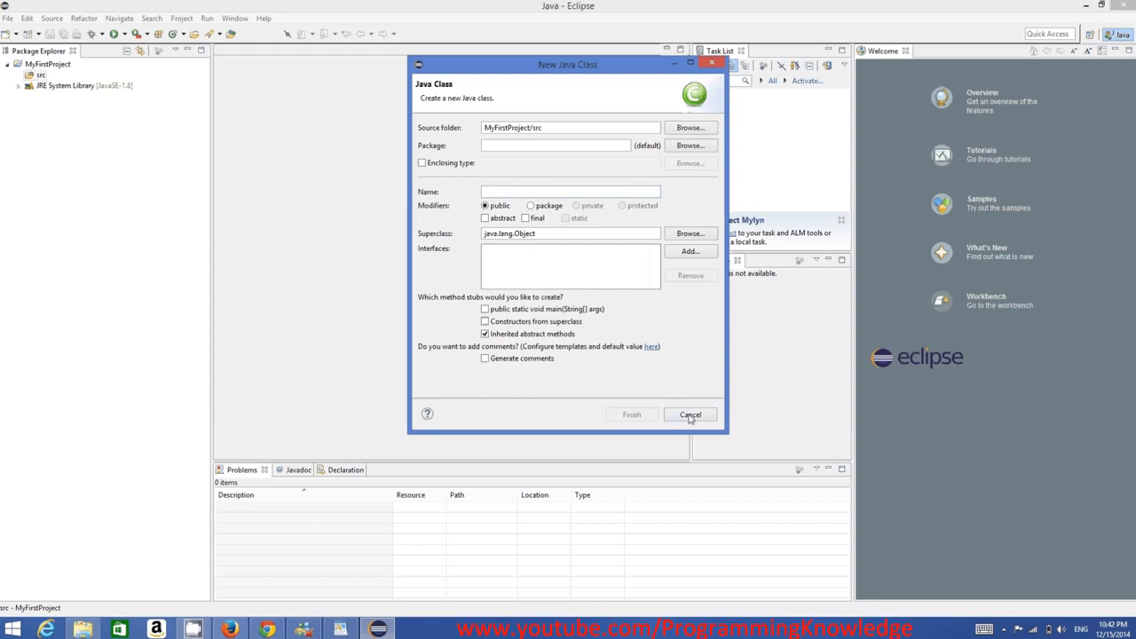
left_click(690, 415)
Create a new class MyClass in the src folder with a public static void main method stub
right_click(40, 74)
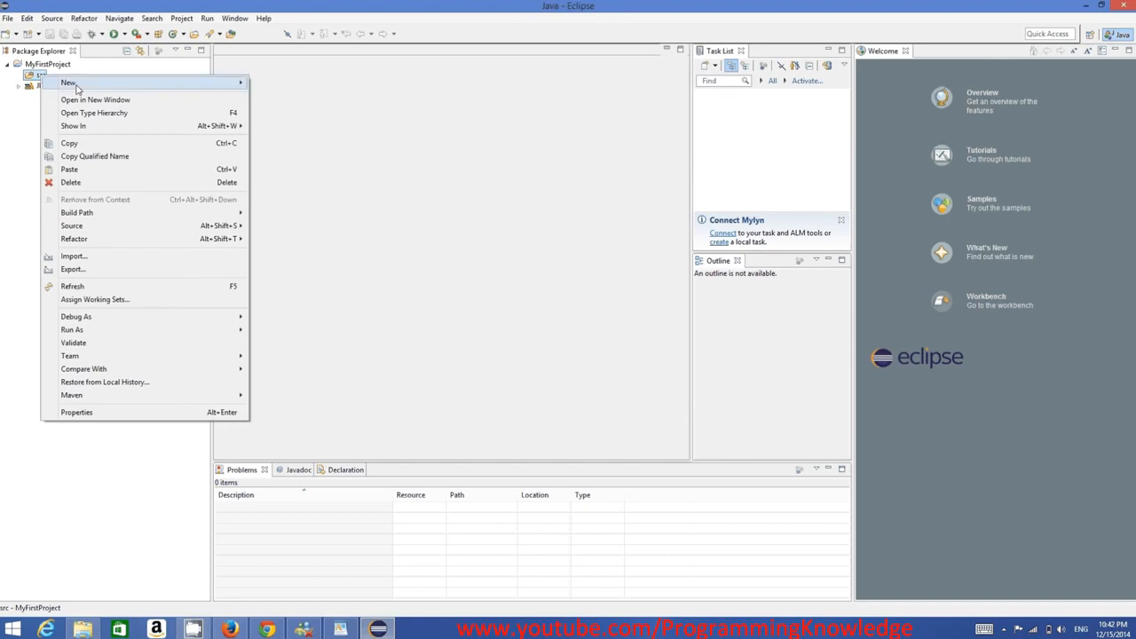
mouse_move(77, 88)
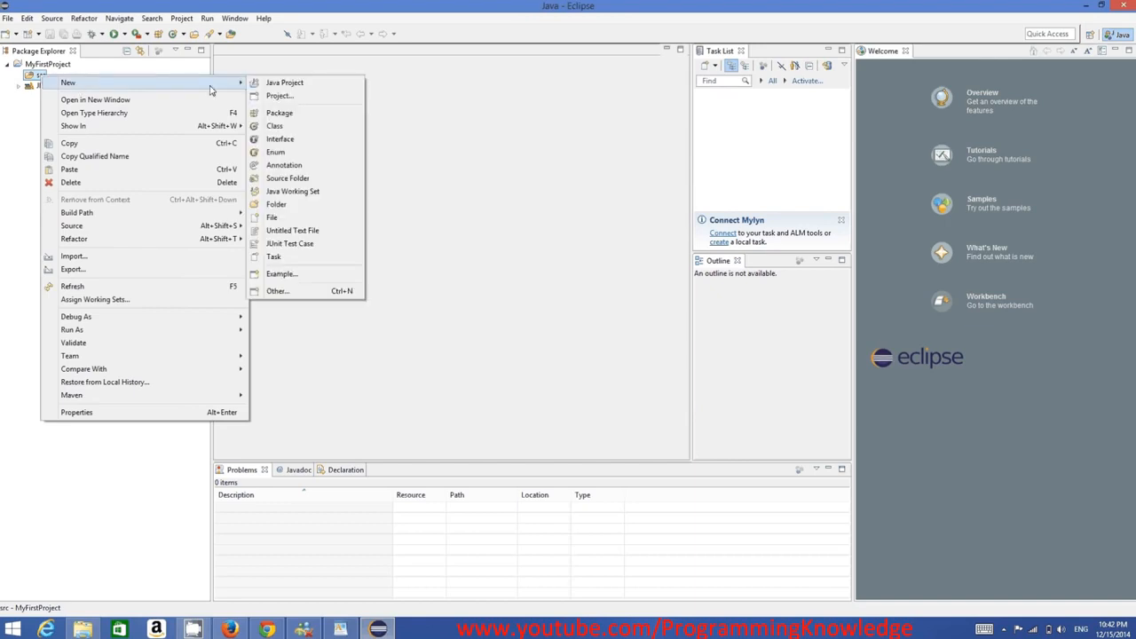
left_click(275, 126)
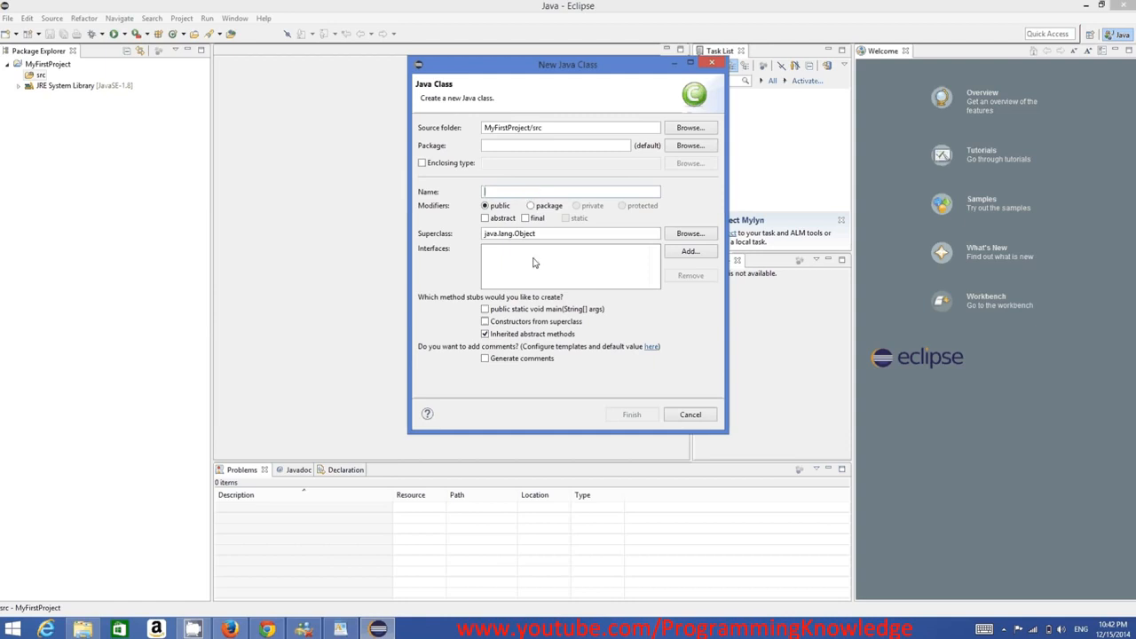
type("MyClass")
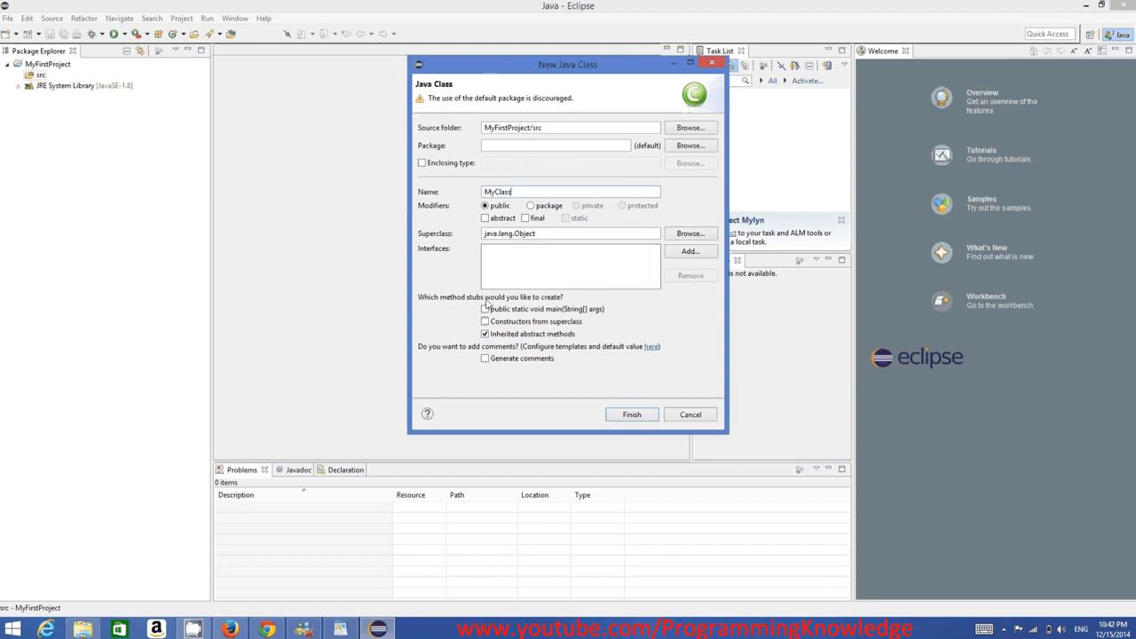
left_click(486, 309)
left_click(491, 314)
left_click(490, 314)
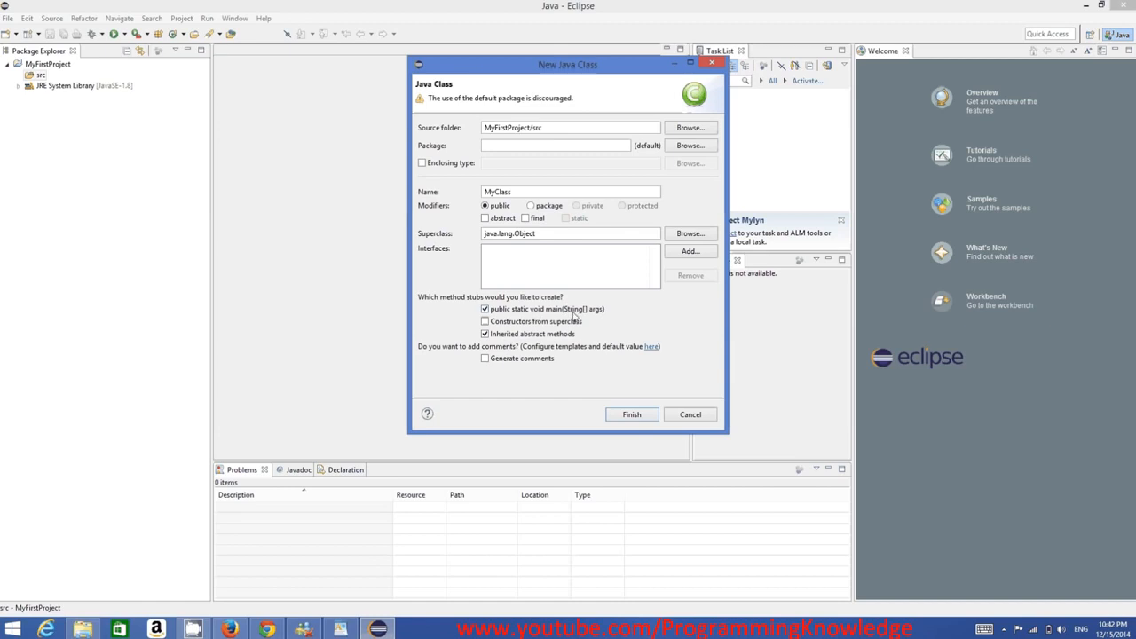
left_click(626, 415)
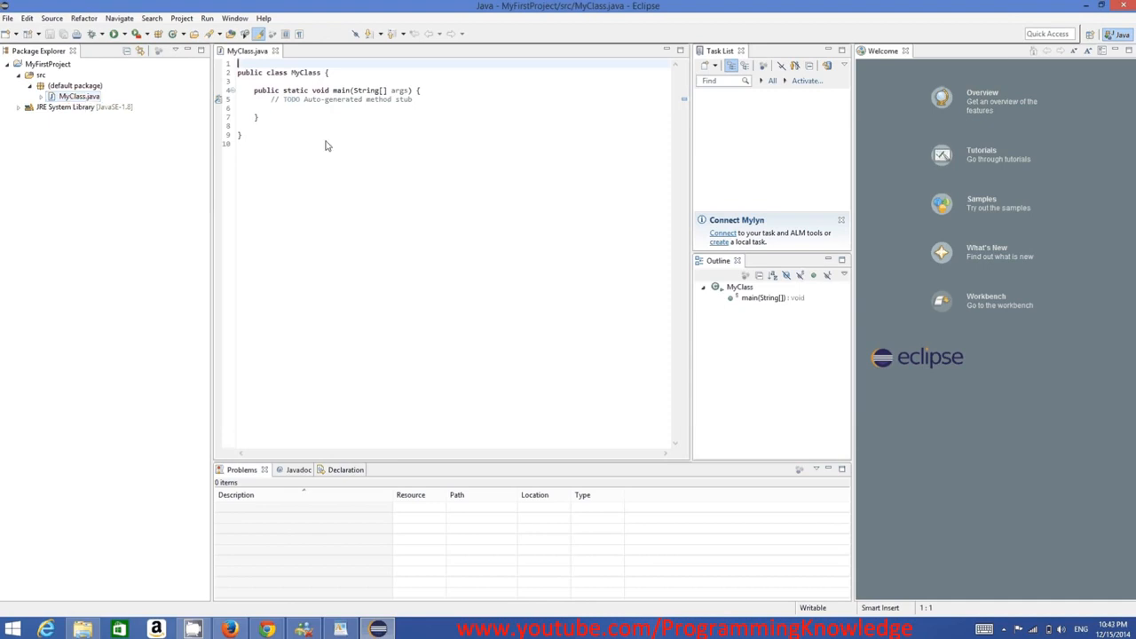
Add a System.out.println(); statement on the empty line inside the main method
left_click_drag(326, 146, 199, 67)
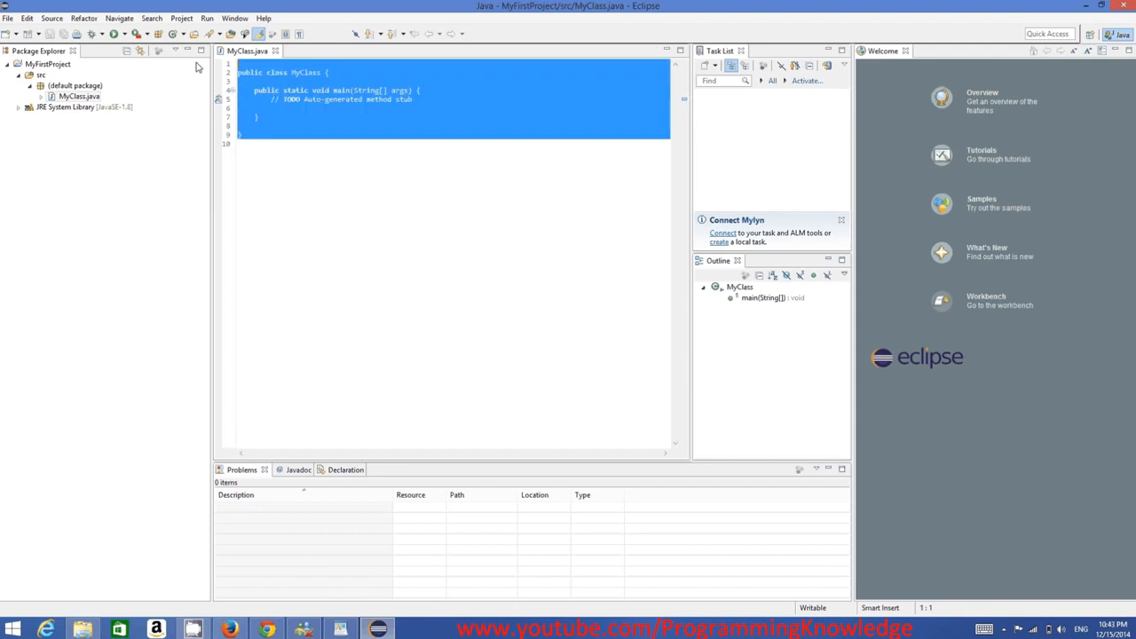
left_click(280, 91)
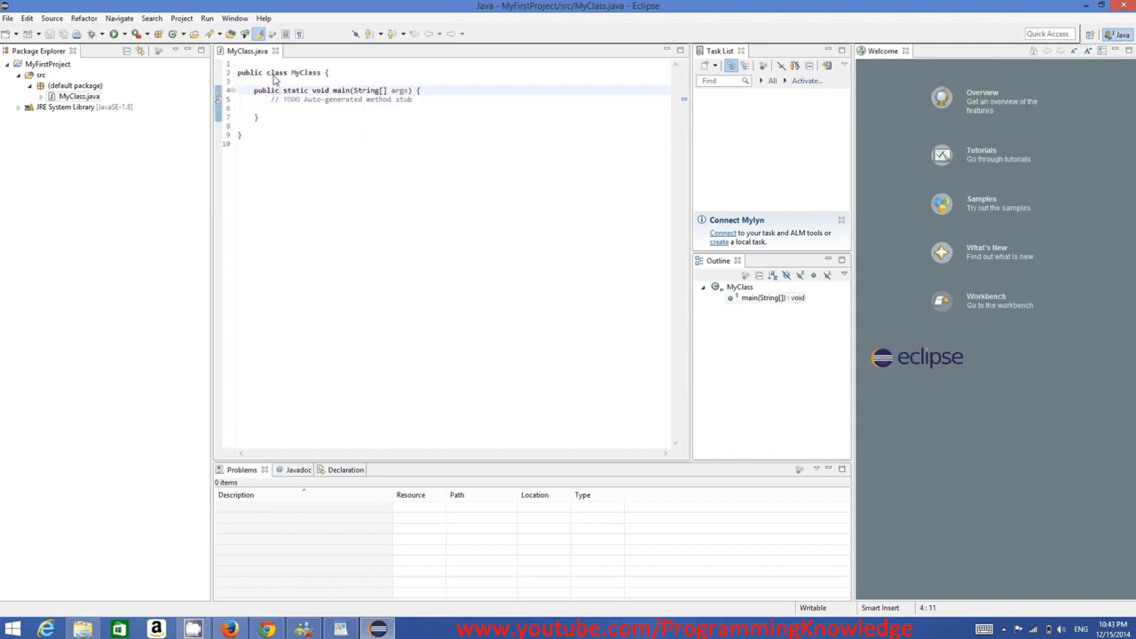
left_click(418, 106)
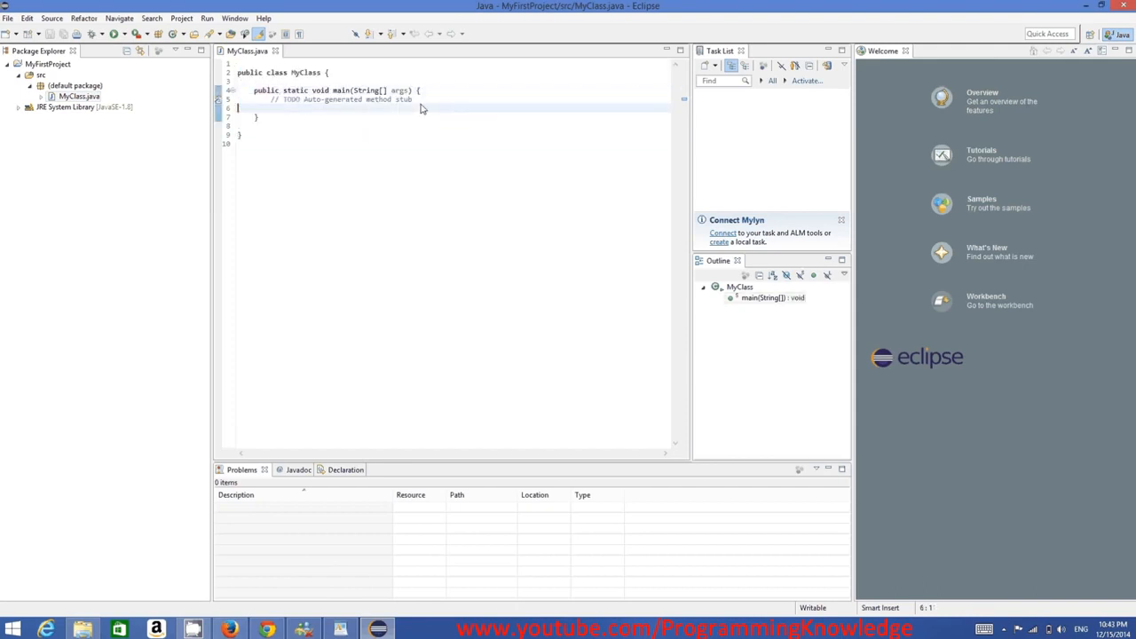
key("Tab")
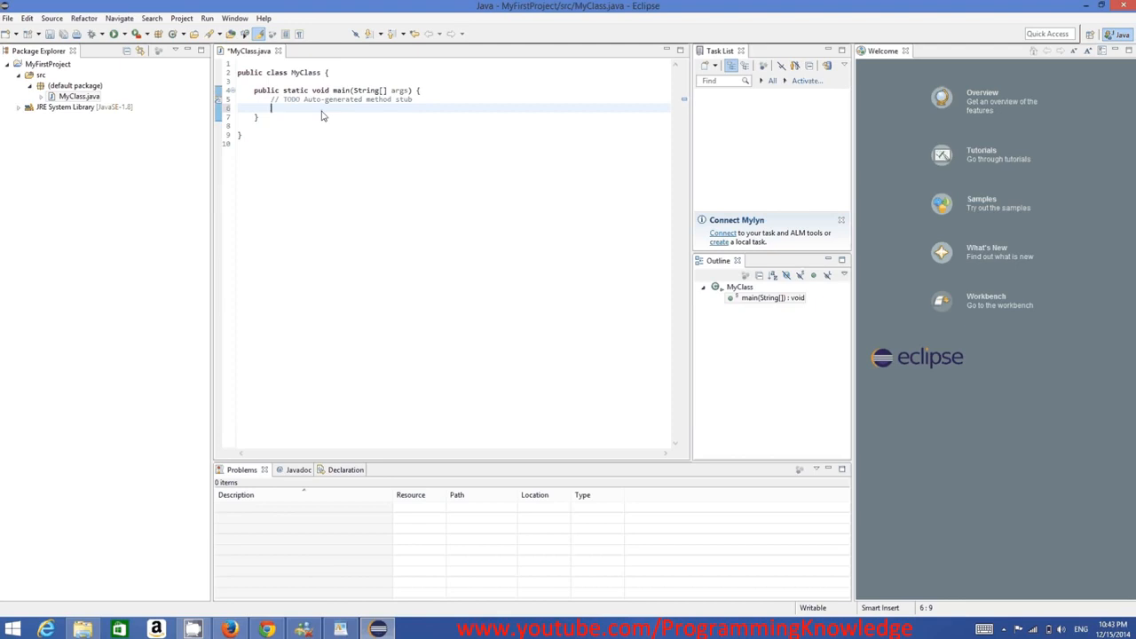
type("System")
key("BackSpace")
key("BackSpace")
key("BackSpace")
key("BackSpace")
key("BackSpace")
type("ystem.ou")
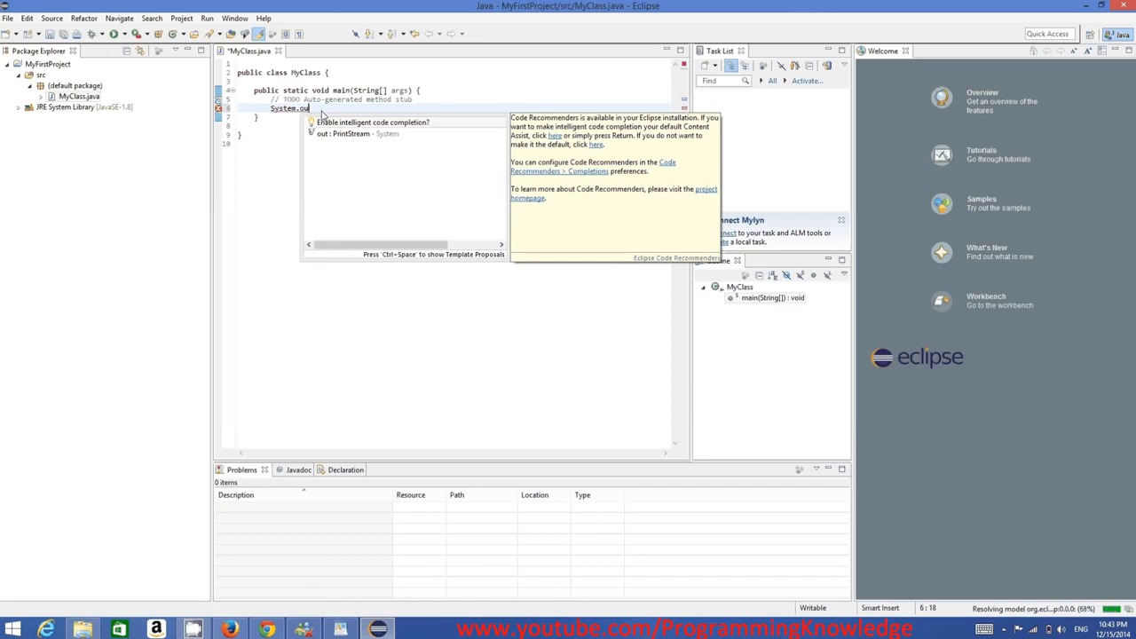
type("t.pr")
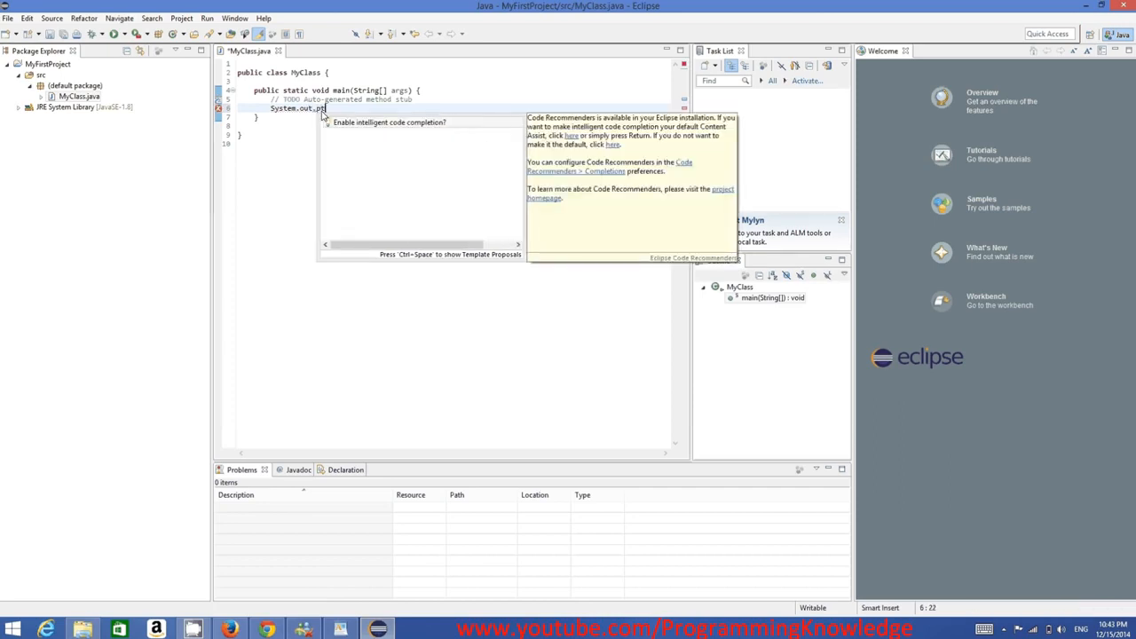
type("in")
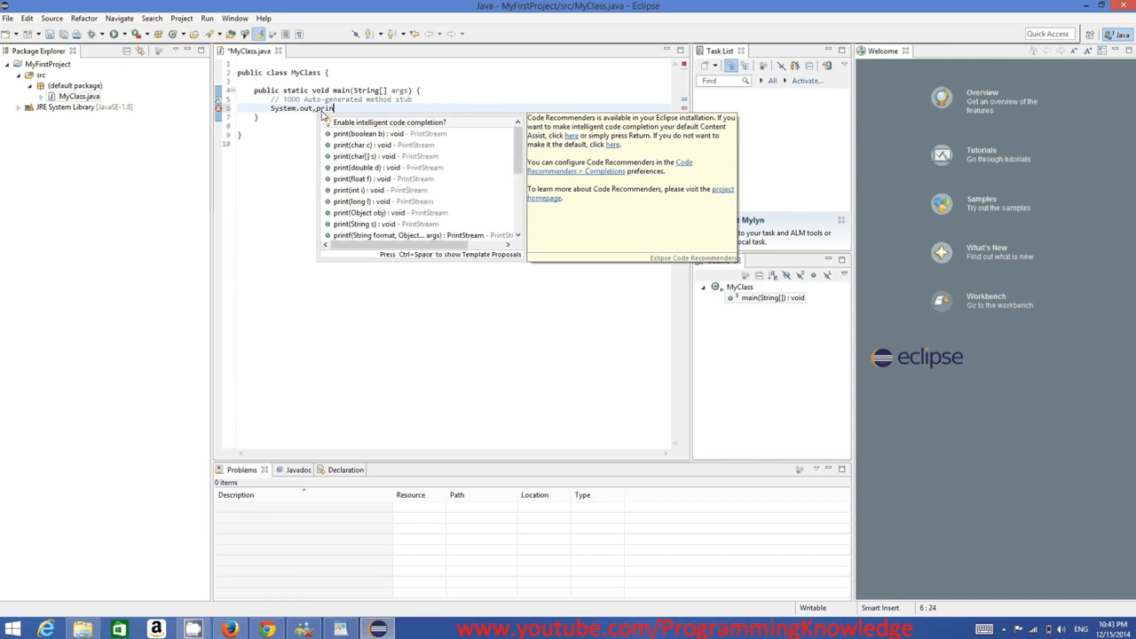
type("tl")
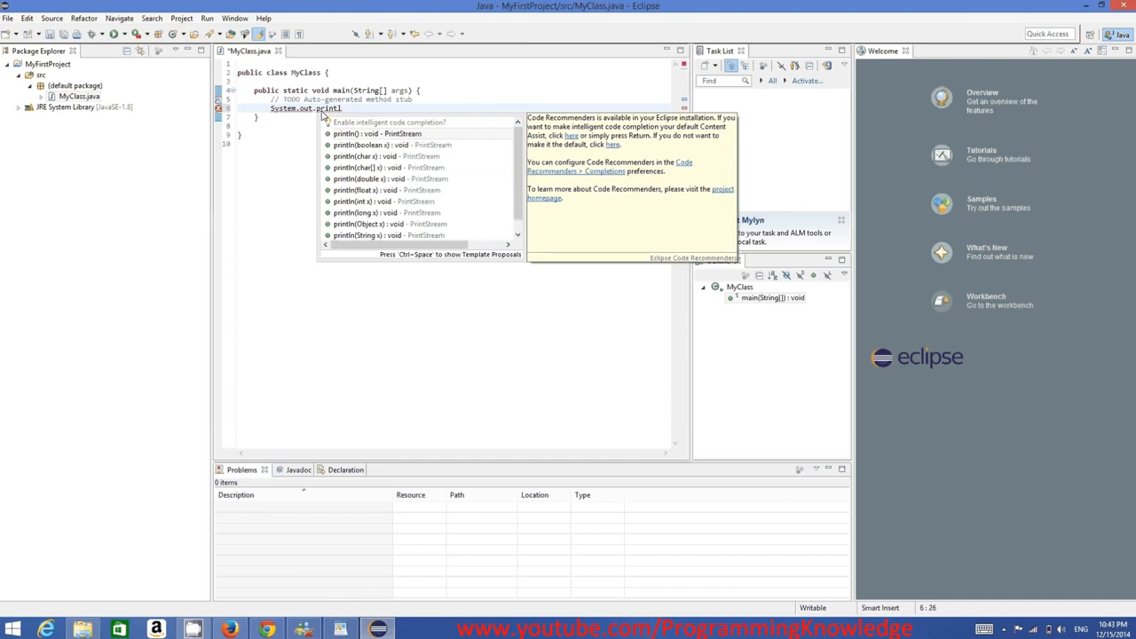
key("Return")
type(";")
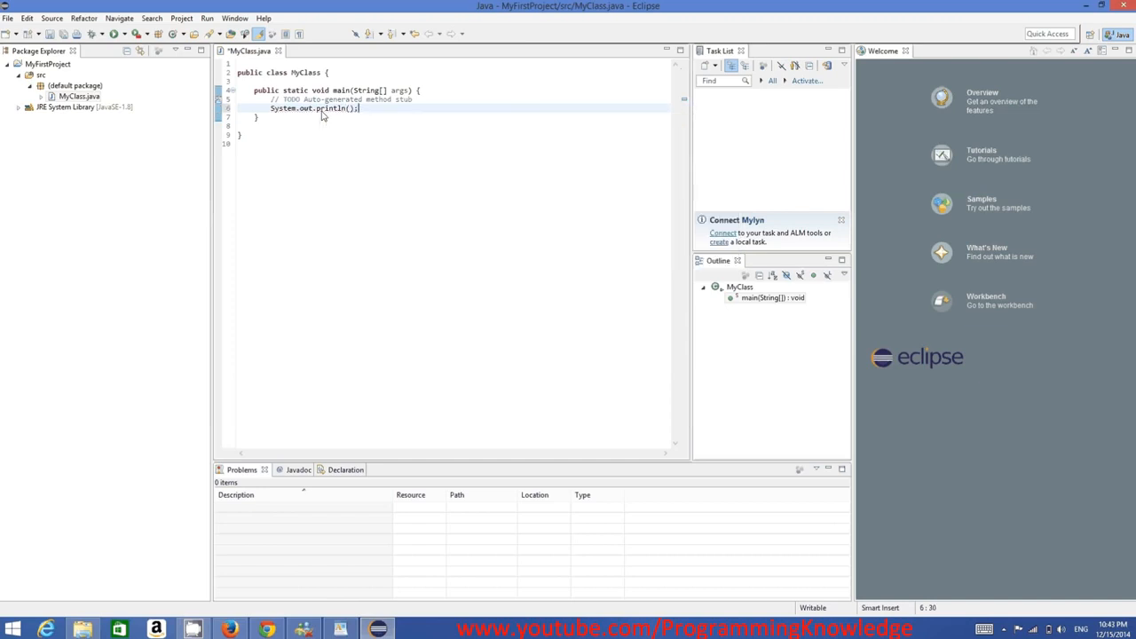
type("\"")
Switch the Windows keyboard input language to German (Germany) with the German keyboard
key("BackSpace")
left_click(1080, 628)
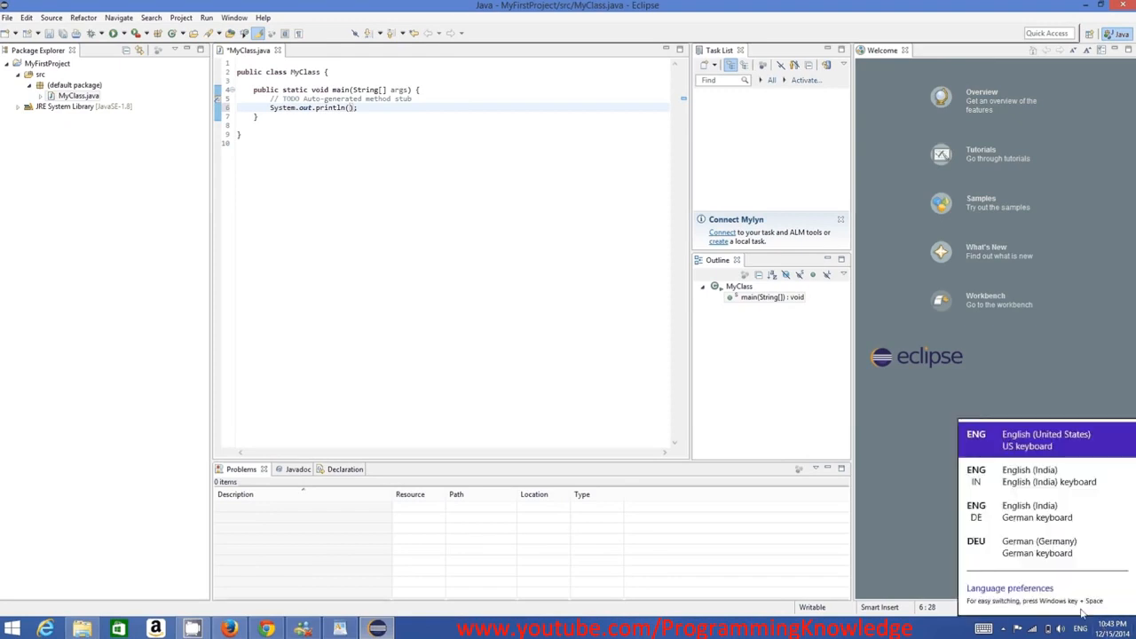
left_click(1037, 546)
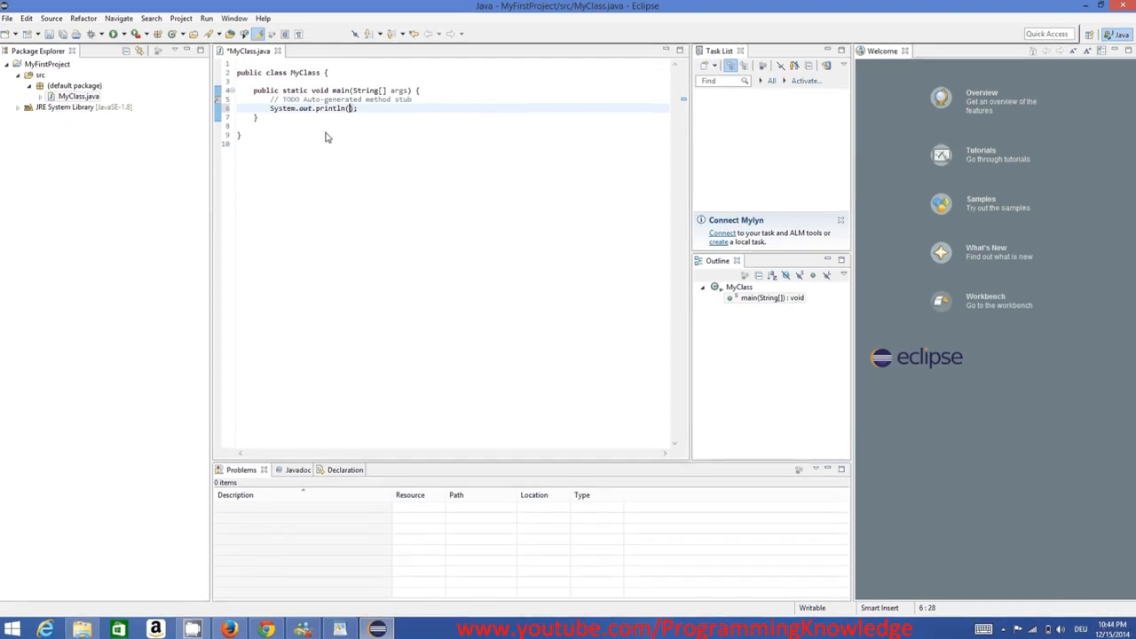
Enter "Hello World" as the string argument of println
type("\"Hello World")
left_click_drag(440, 212, 227, 86)
key("ctrl+a")
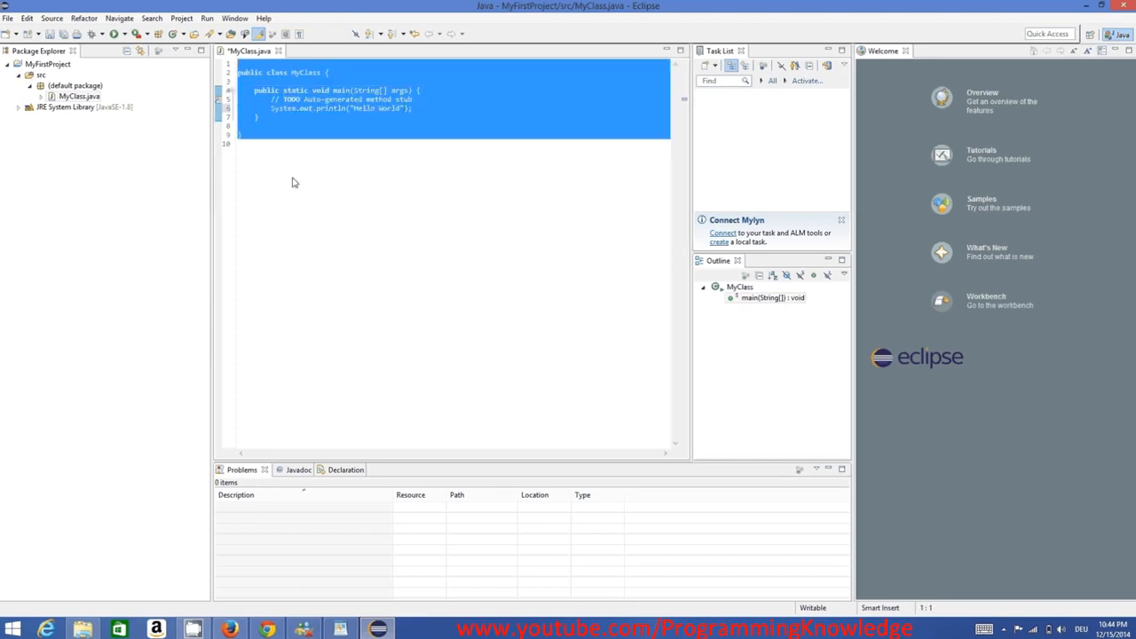
left_click(292, 183)
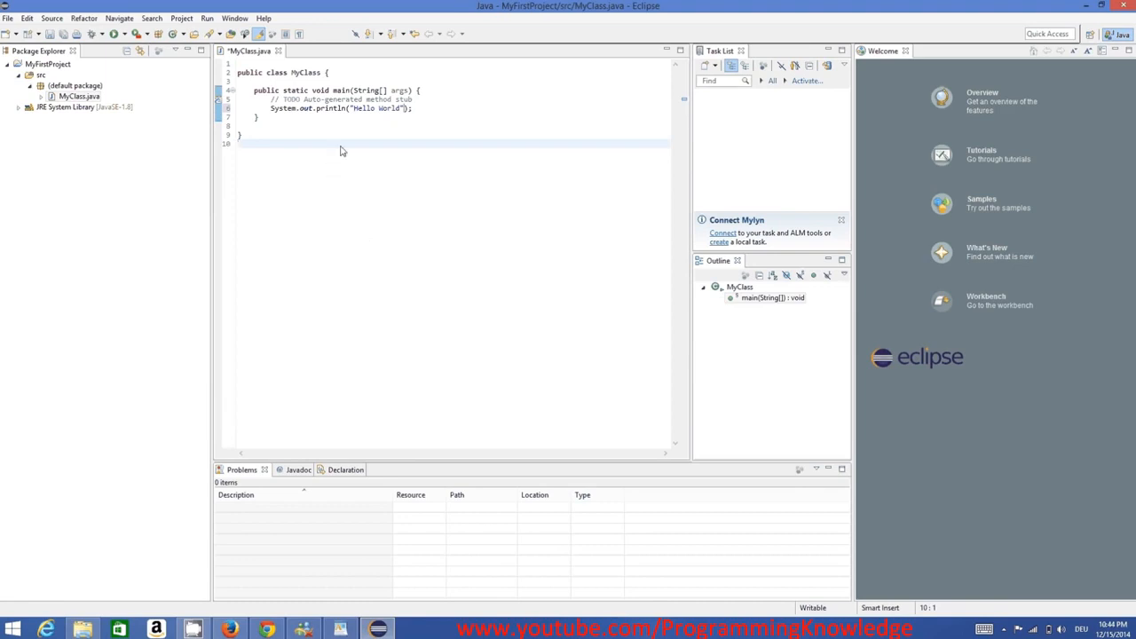
left_click(206, 19)
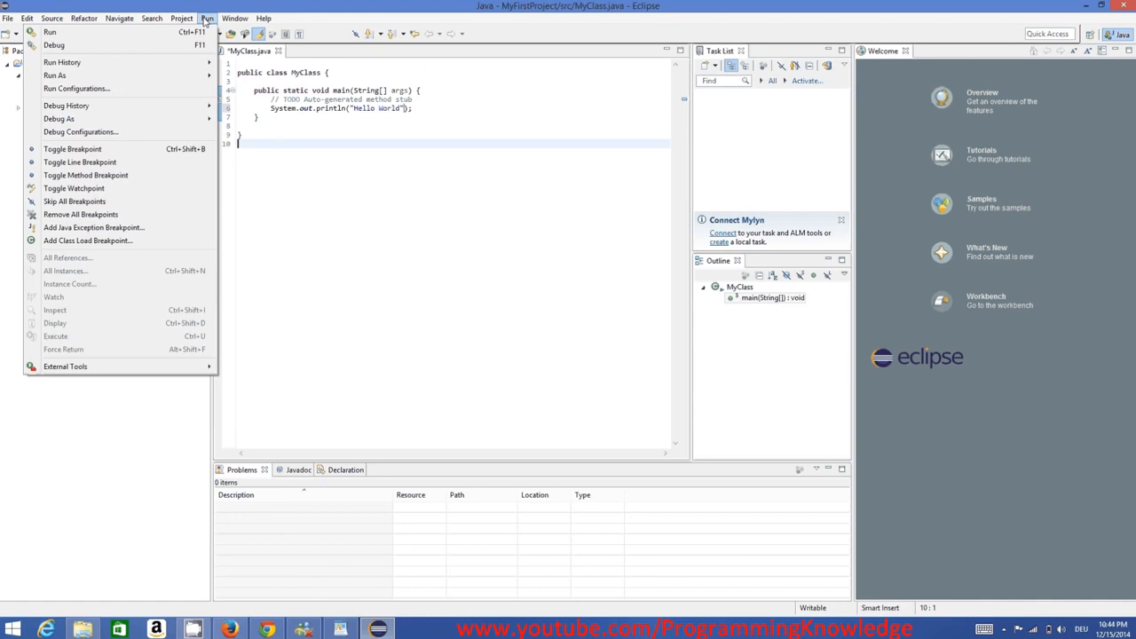
left_click(342, 116)
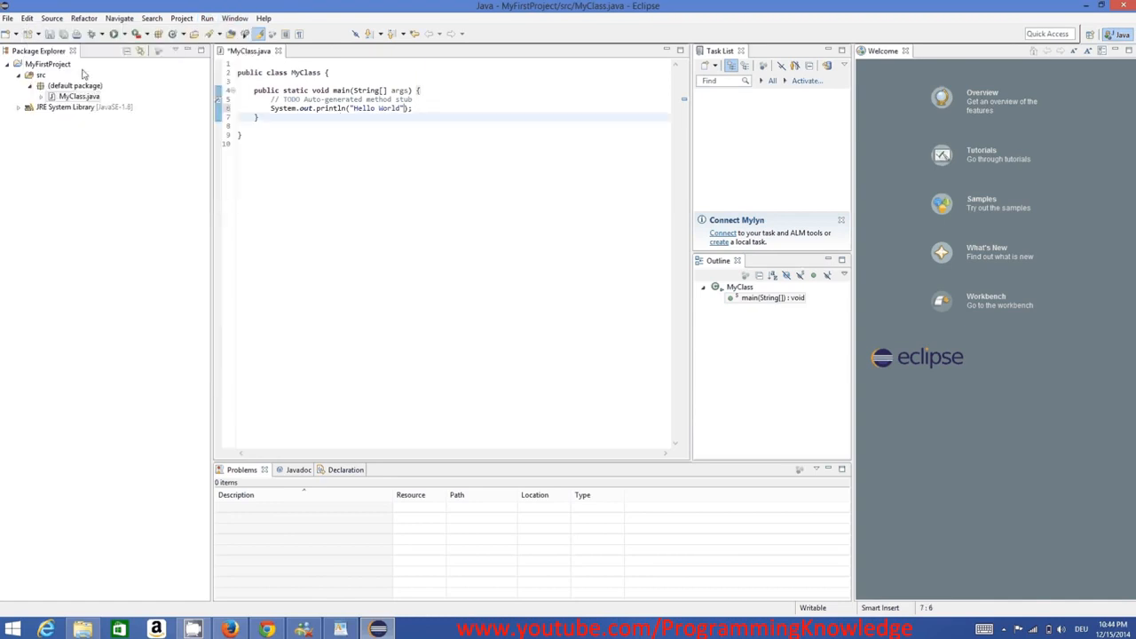
Run MyFirstProject as a Java Application, saving MyClass.java before launching
left_click(49, 64)
right_click(54, 64)
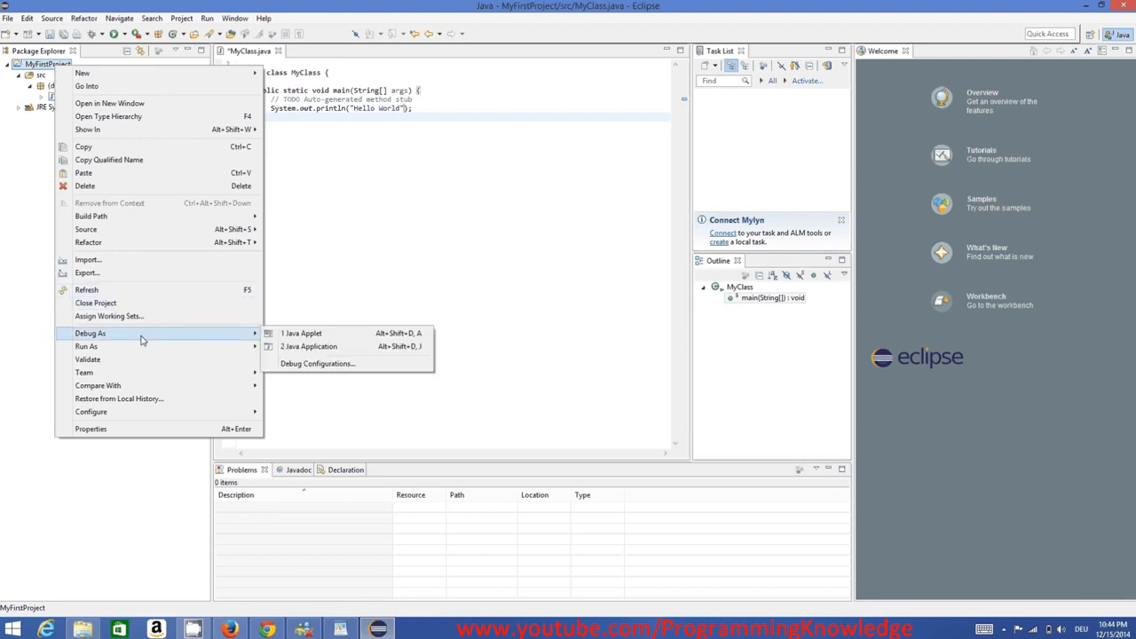
mouse_move(157, 351)
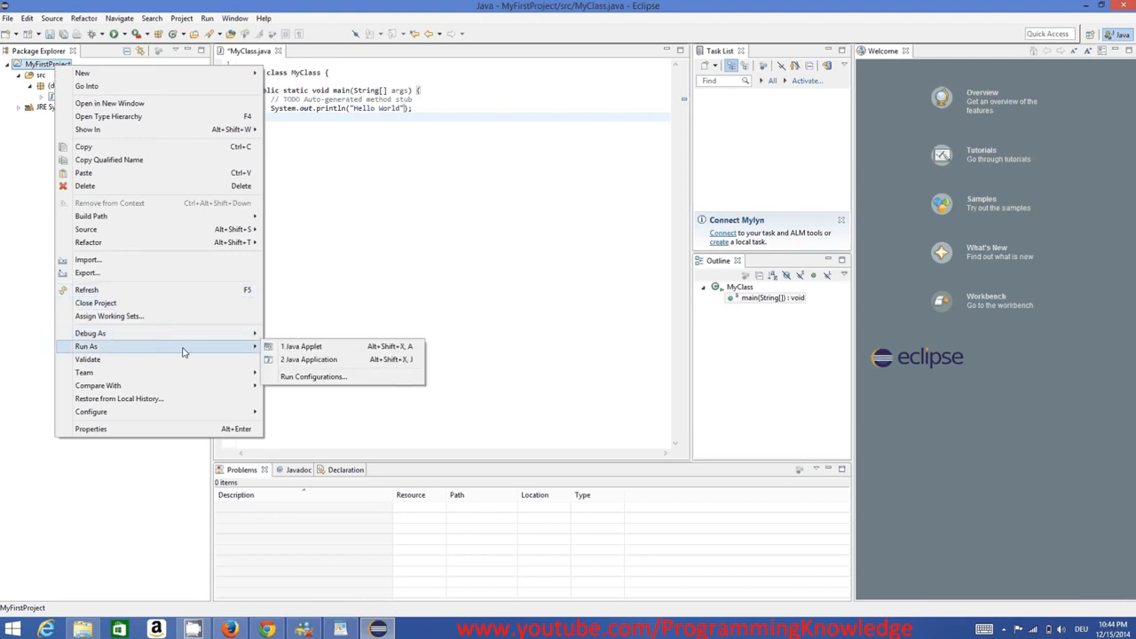
left_click(306, 359)
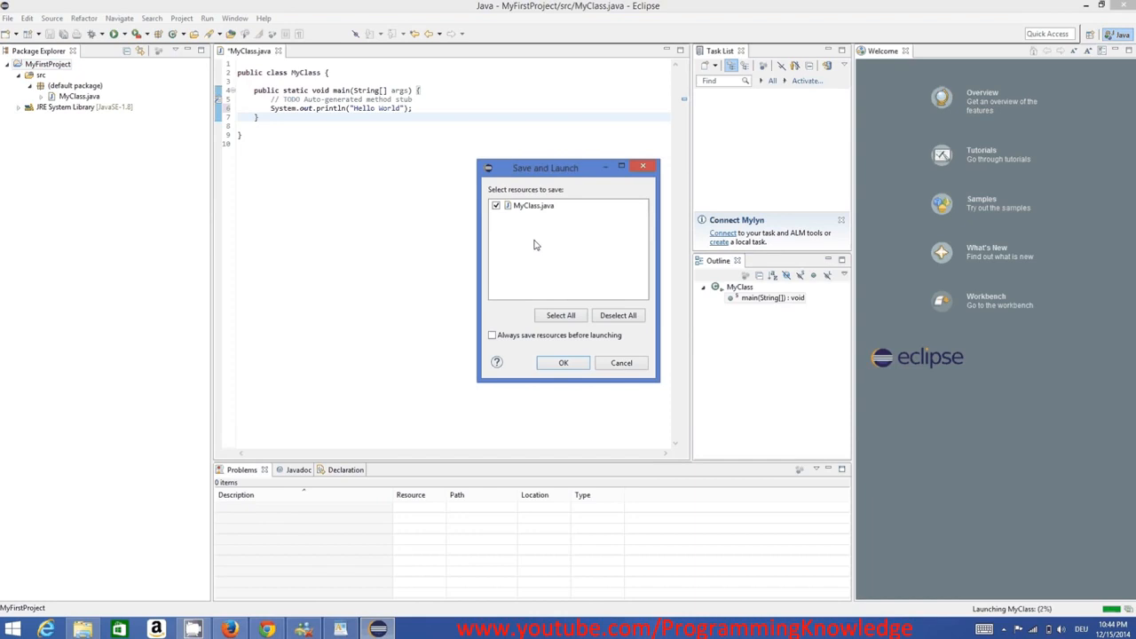
left_click(563, 363)
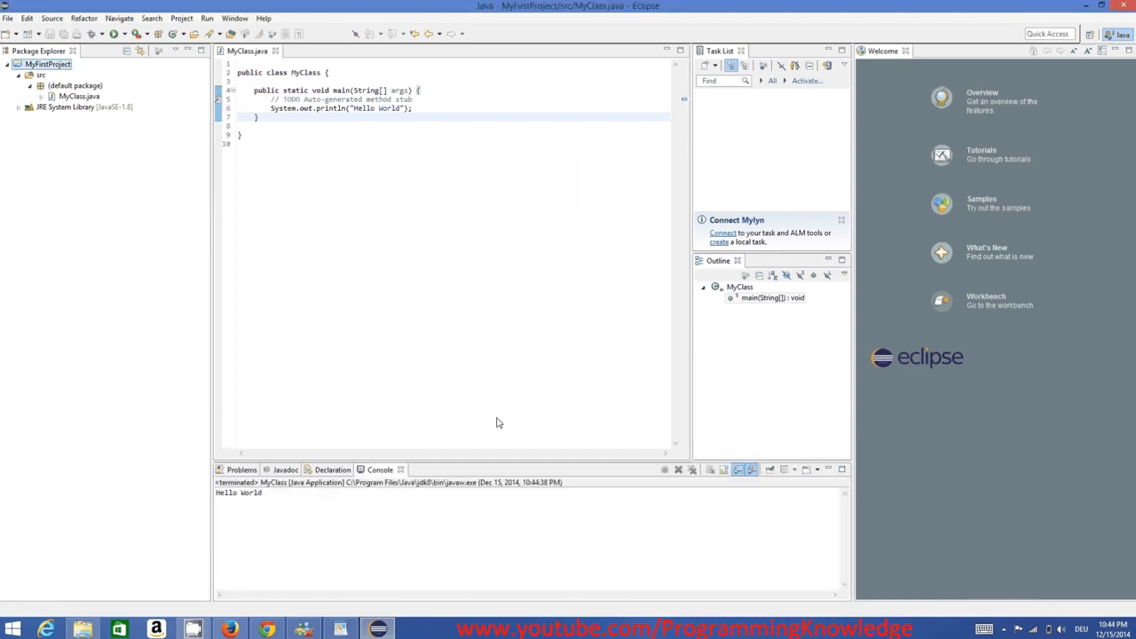
Examine the program output in the Console alongside the MyClass source code
left_click_drag(311, 502, 208, 489)
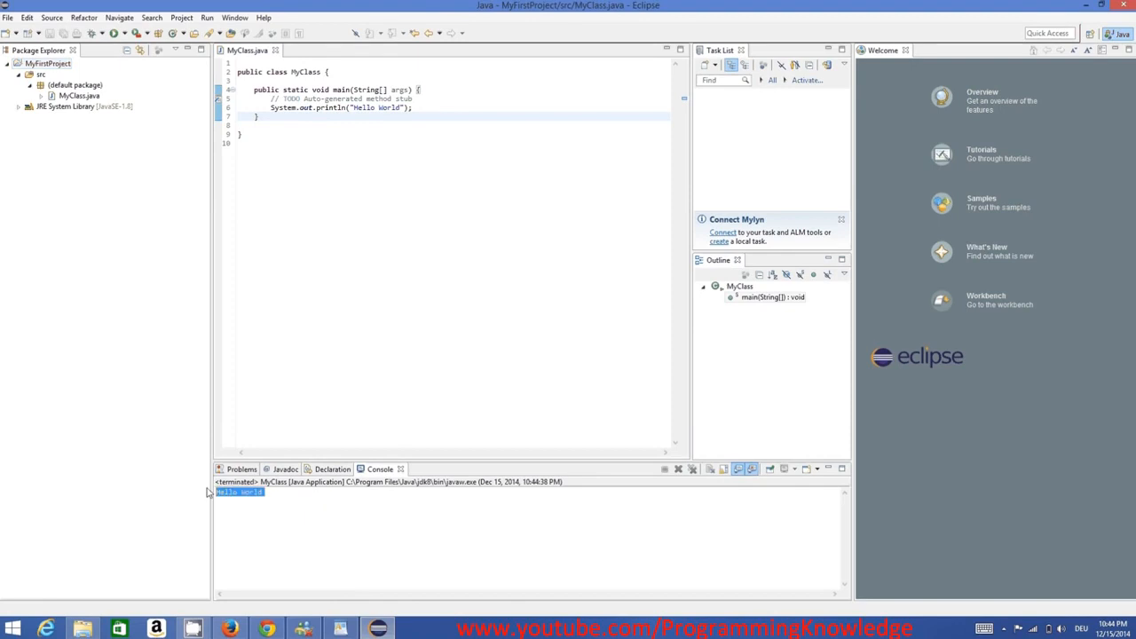
left_click(271, 491)
left_click(437, 236)
key("ctrl+a")
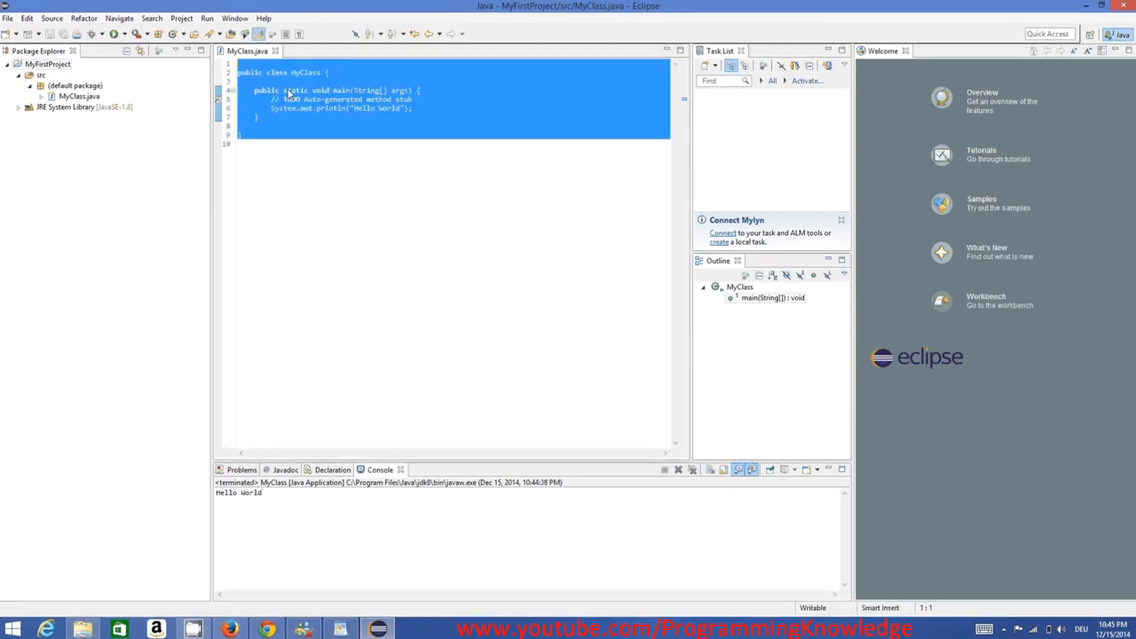
left_click(286, 91)
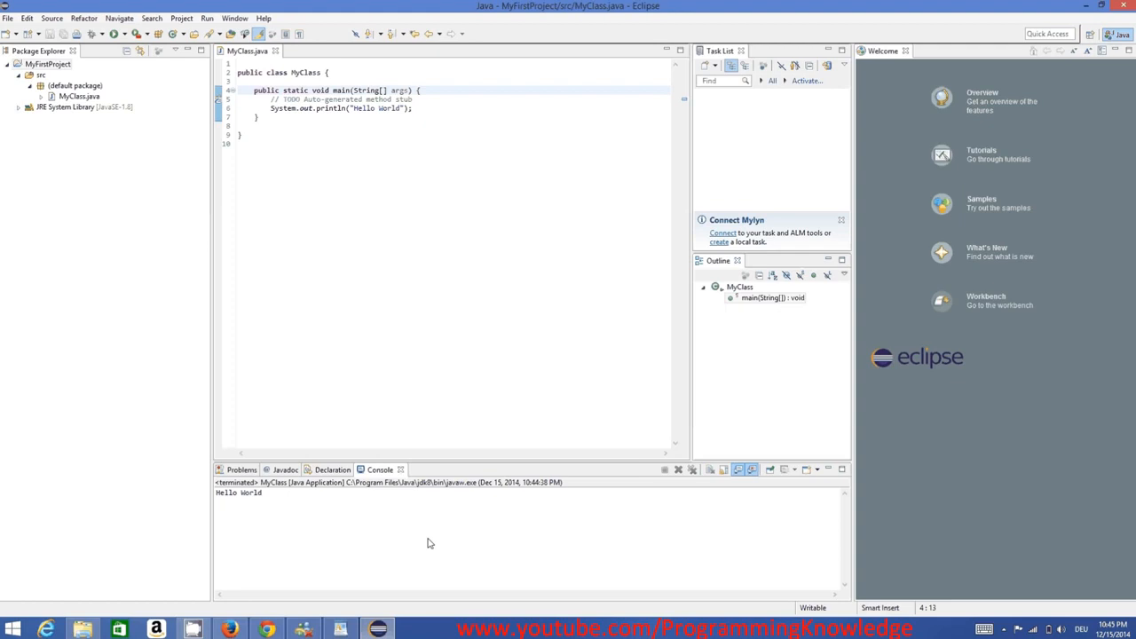
left_click(448, 635)
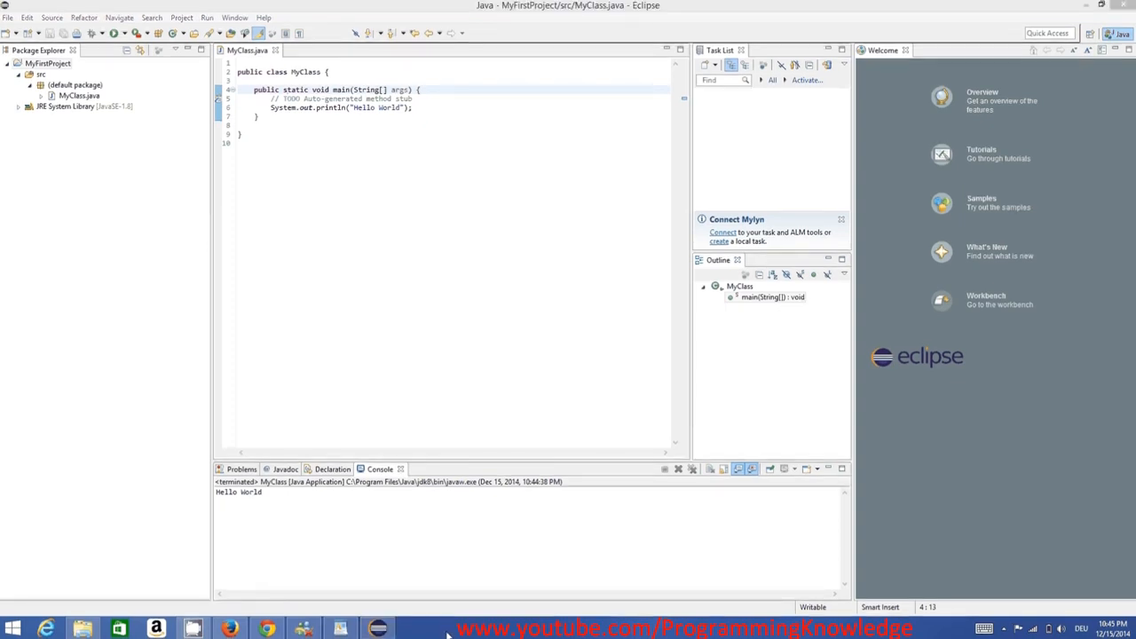